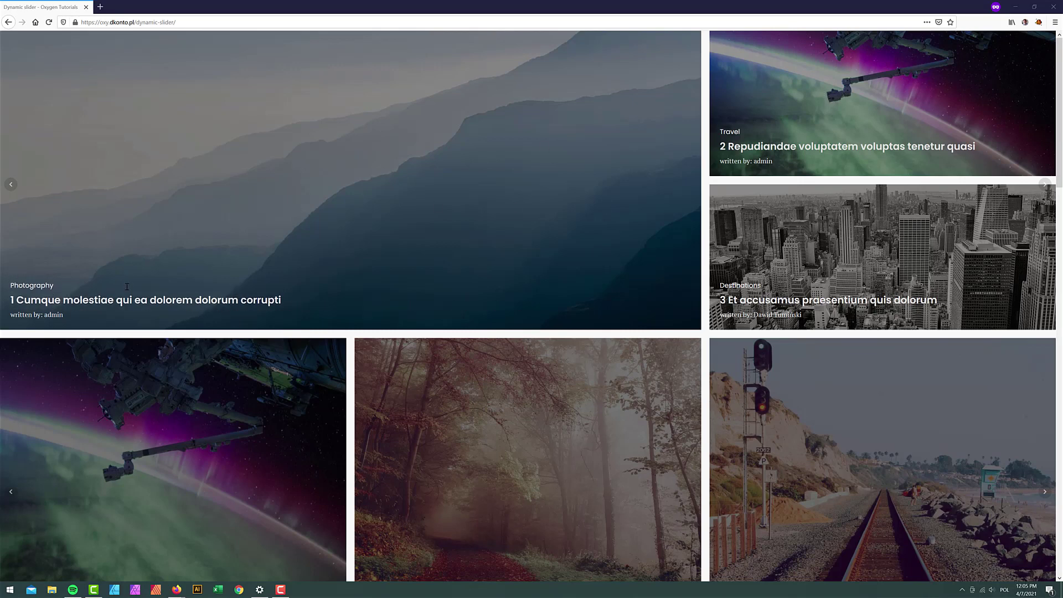
Browse through the slides of both dynamic post sliders on the finished page to examine their alternating layouts
left_click(1044, 186)
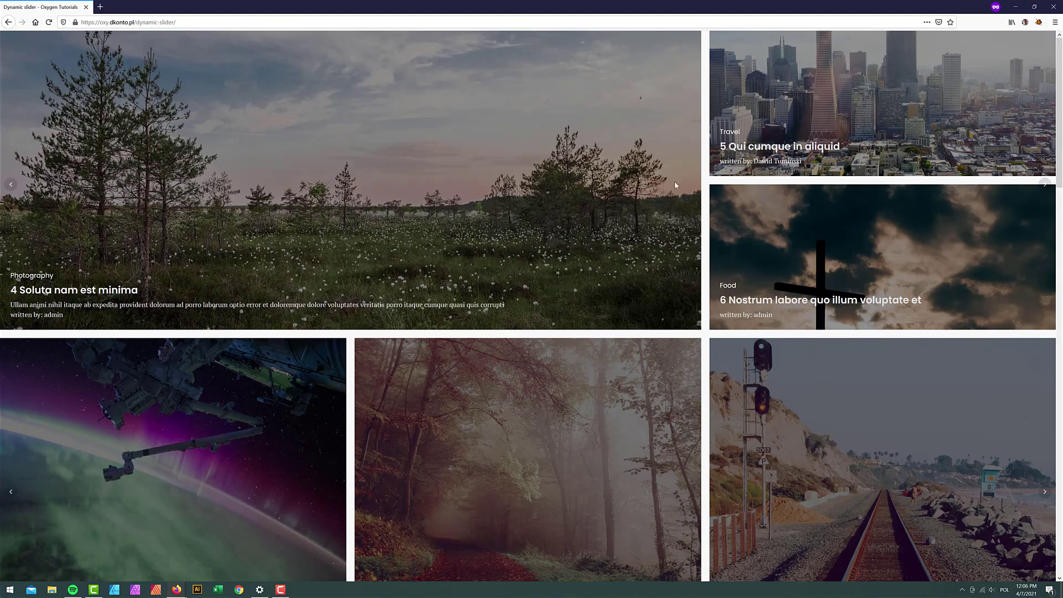
left_click(1043, 185)
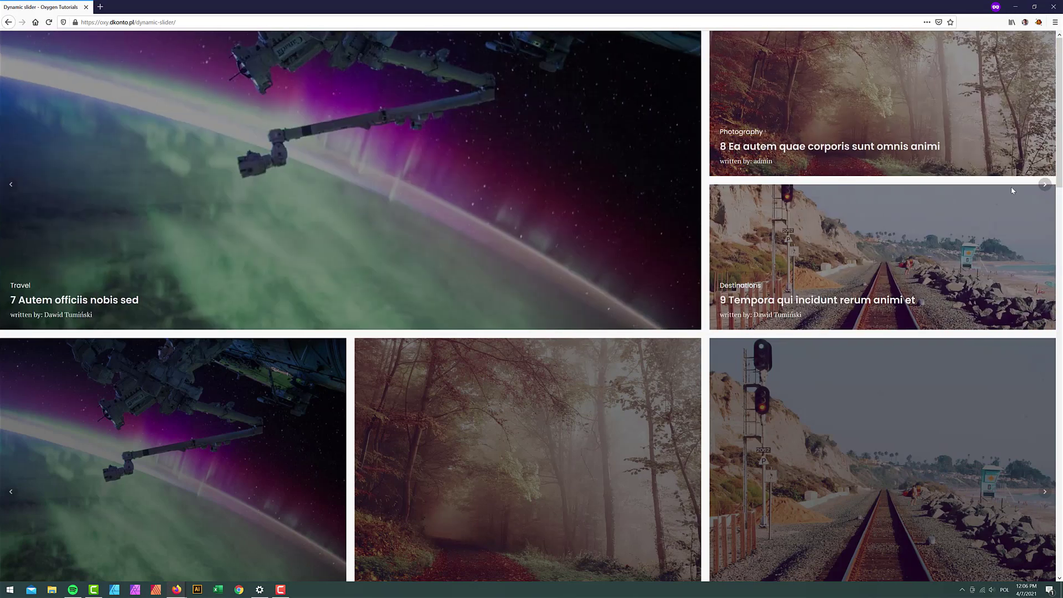
mouse_move(741, 292)
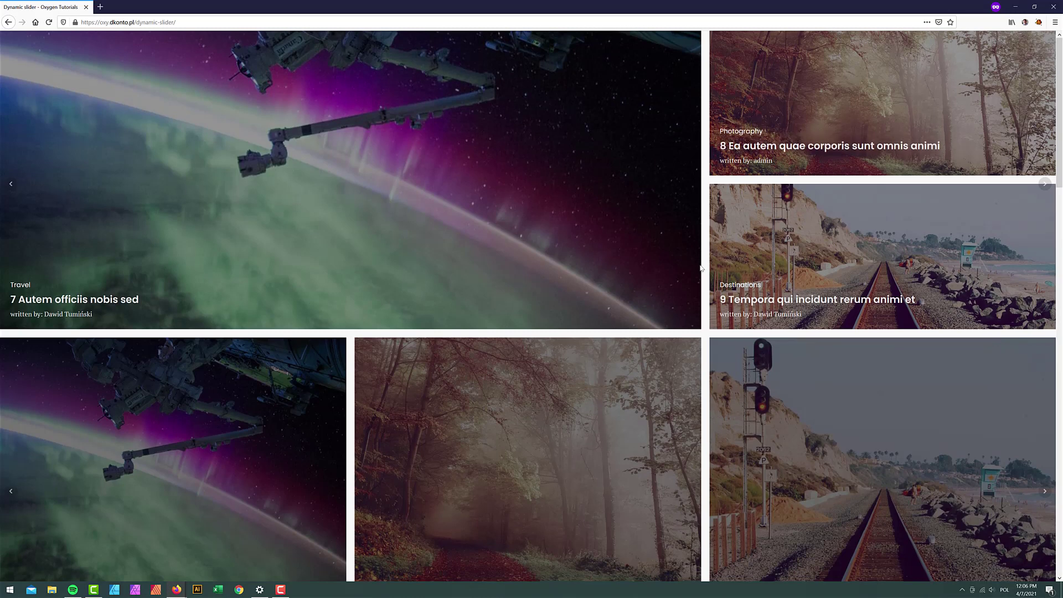
scroll(774, 374, "down", 3)
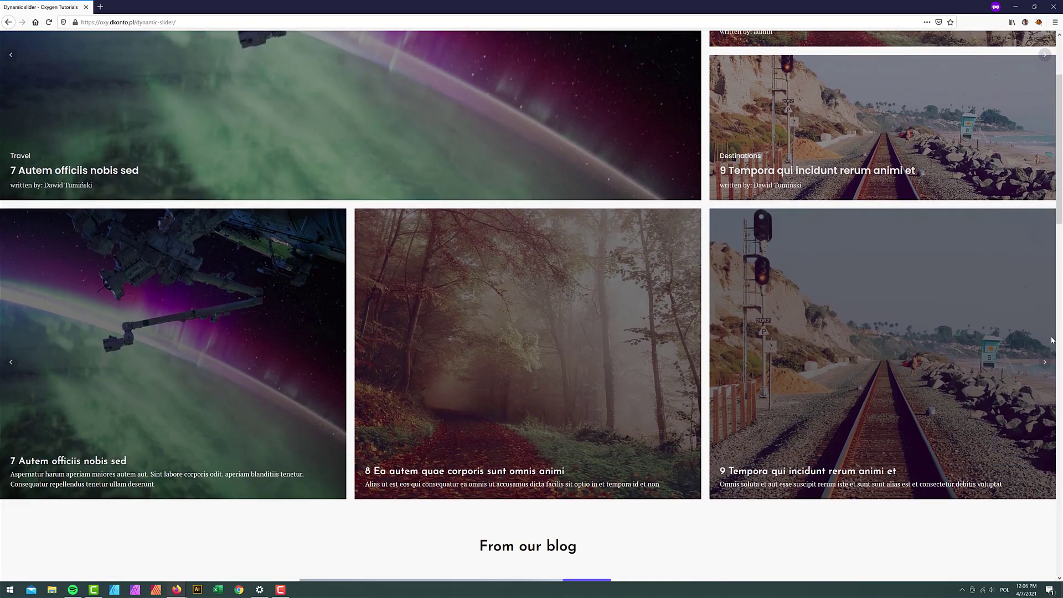
left_click(1044, 363)
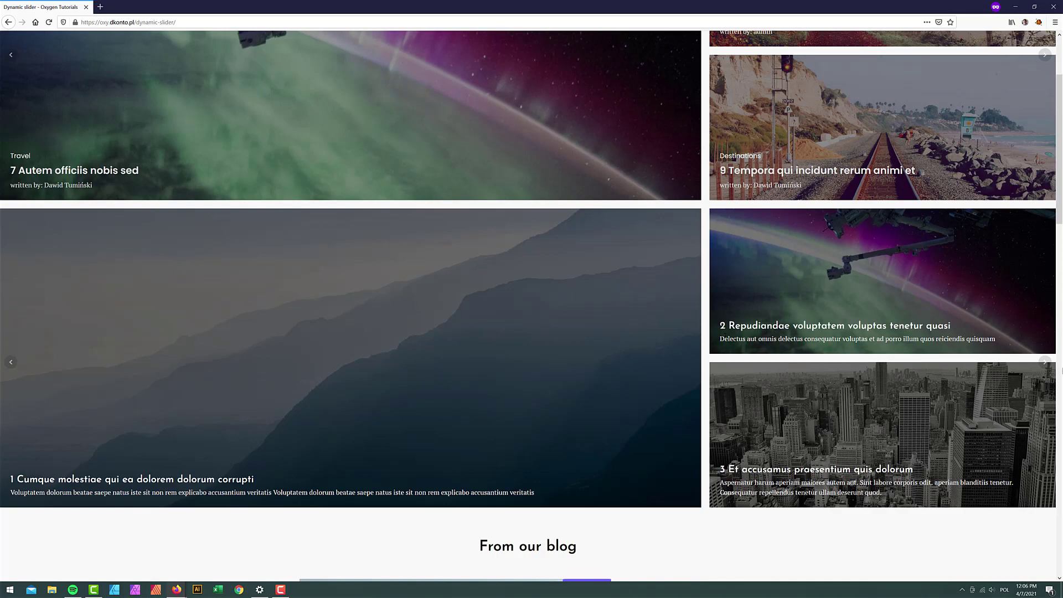
left_click(1044, 364)
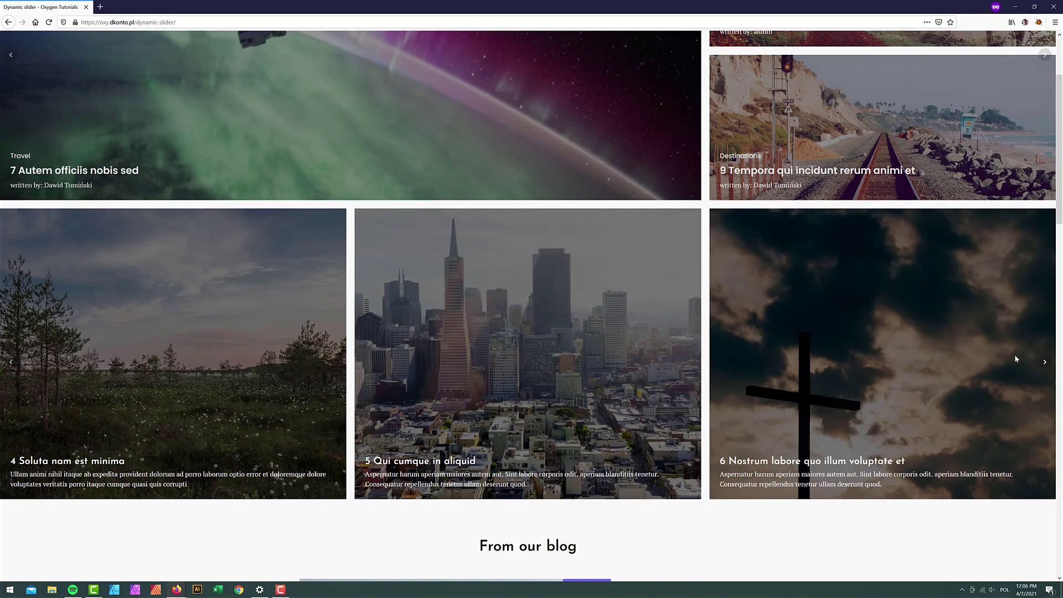
left_click(1044, 363)
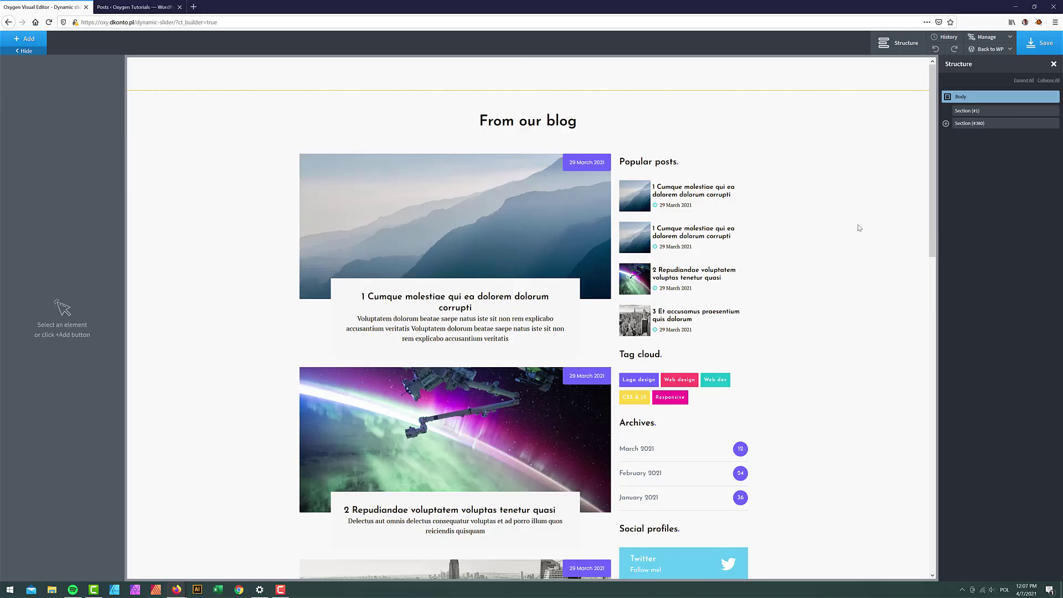
Examine the container padding and width settings of the empty section above the "From our blog" section
left_click(973, 110)
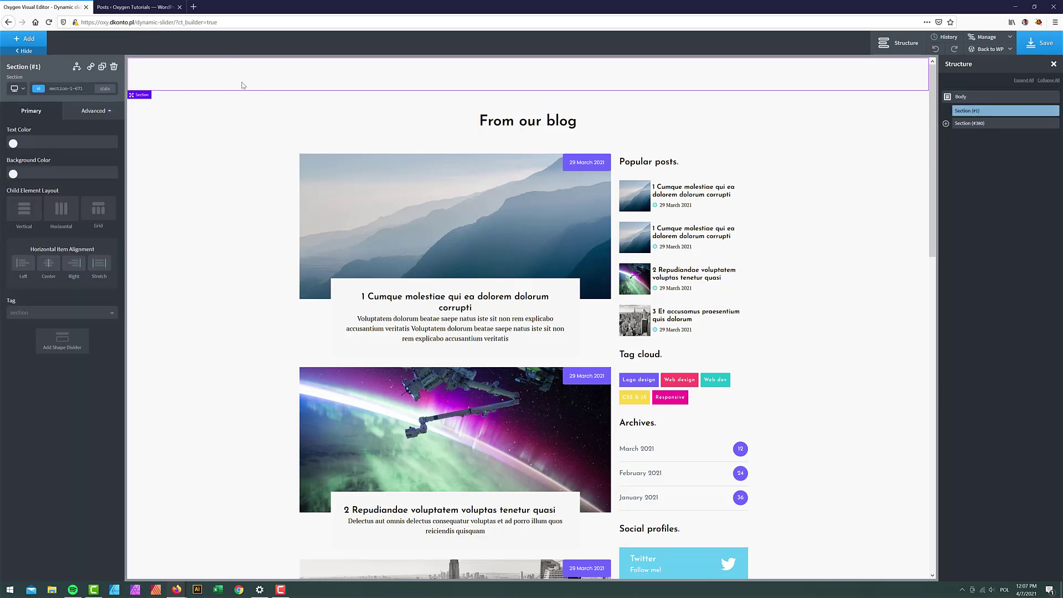
scroll(557, 352, "down", 5)
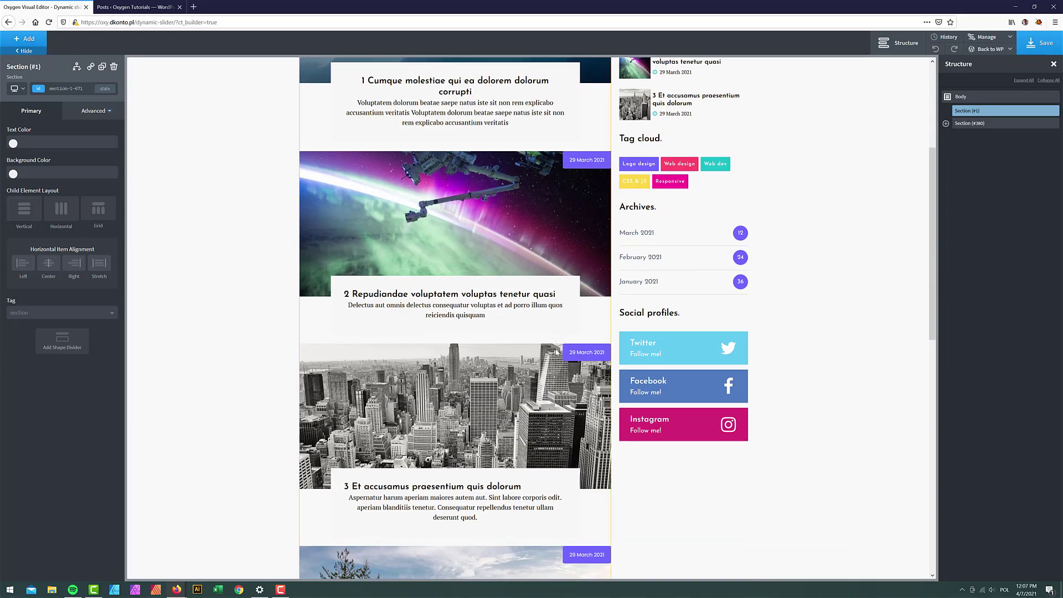
scroll(526, 310, "up", 5)
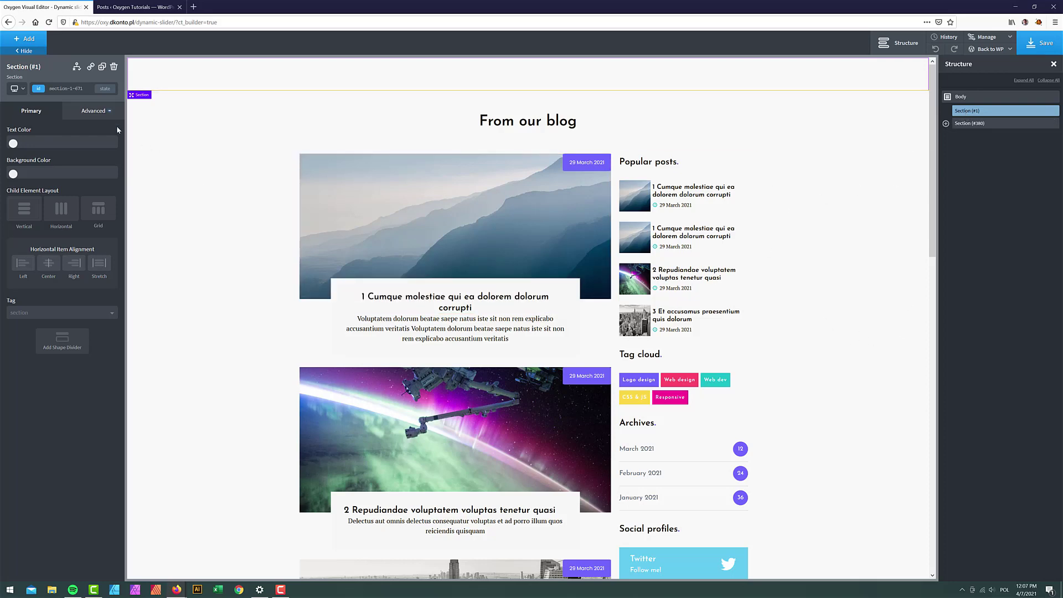
left_click(93, 111)
left_click(79, 158)
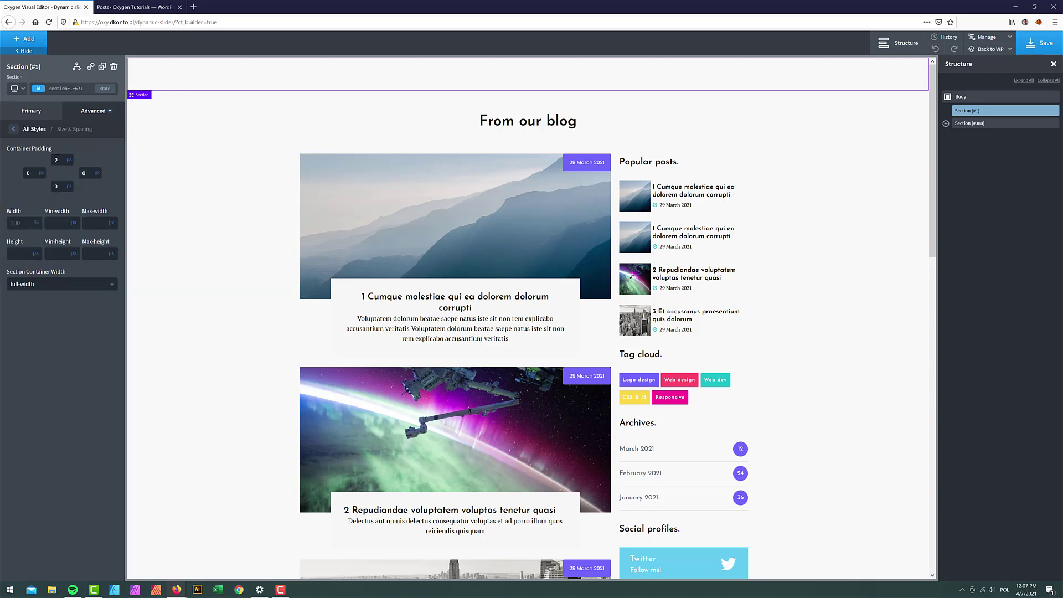
left_click(60, 161)
left_click(57, 185)
left_click(14, 130)
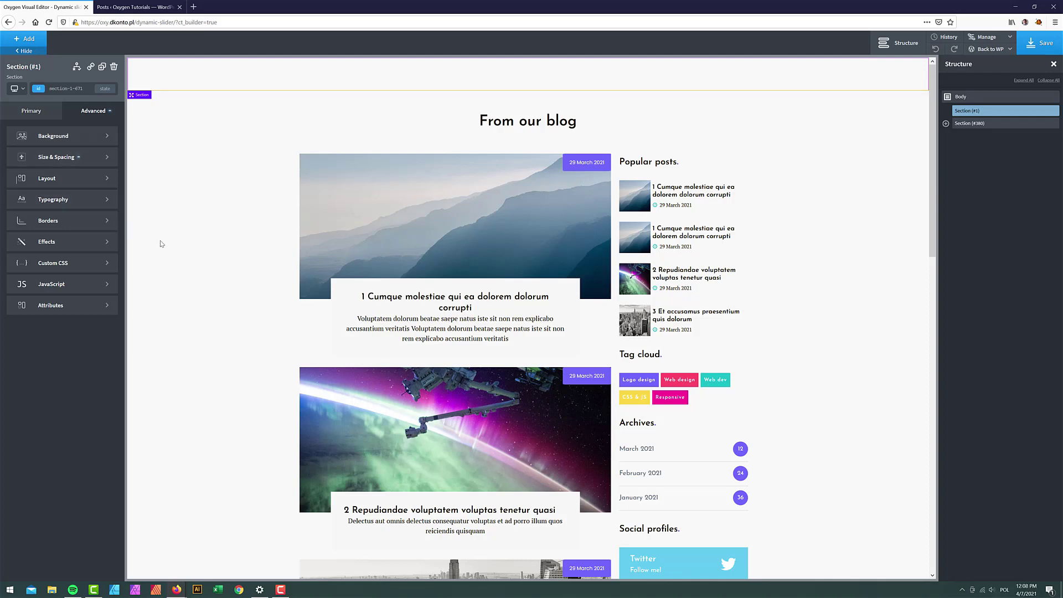
Add a Repeater inside the empty section and expand it in the structure tree
left_click(28, 41)
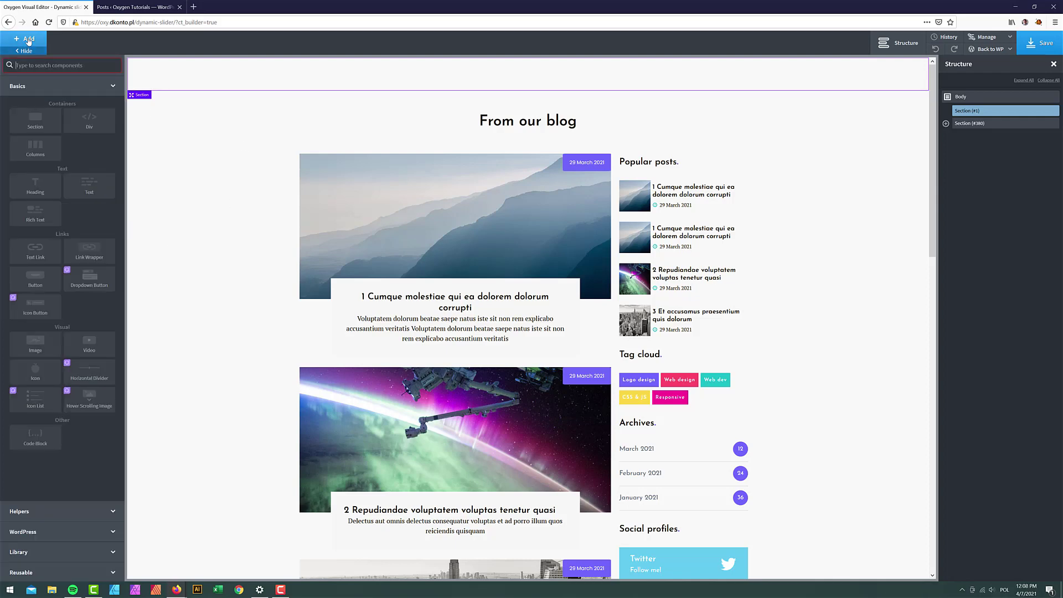
type("re")
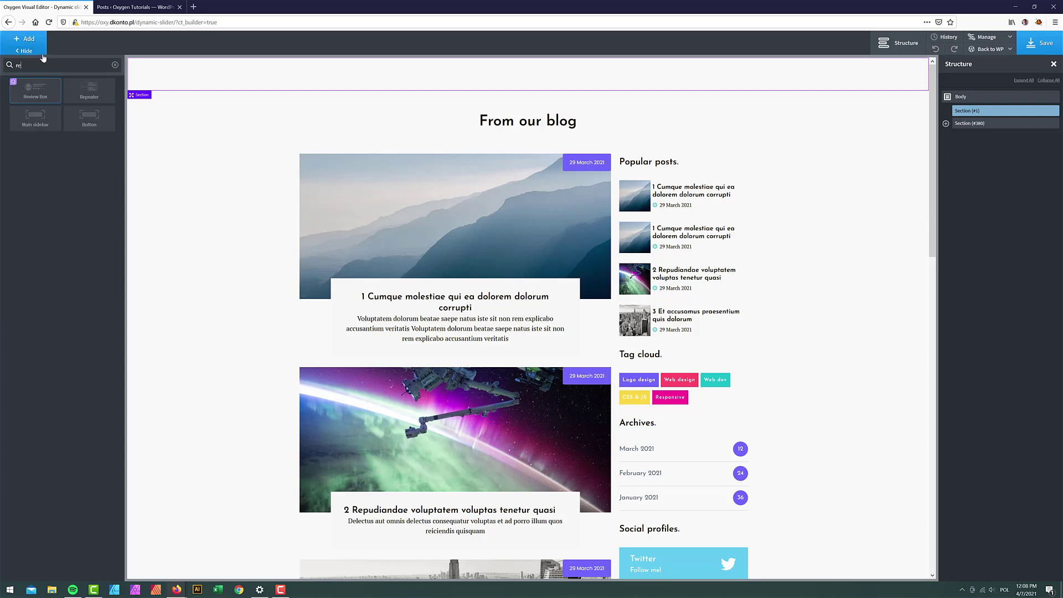
left_click(88, 91)
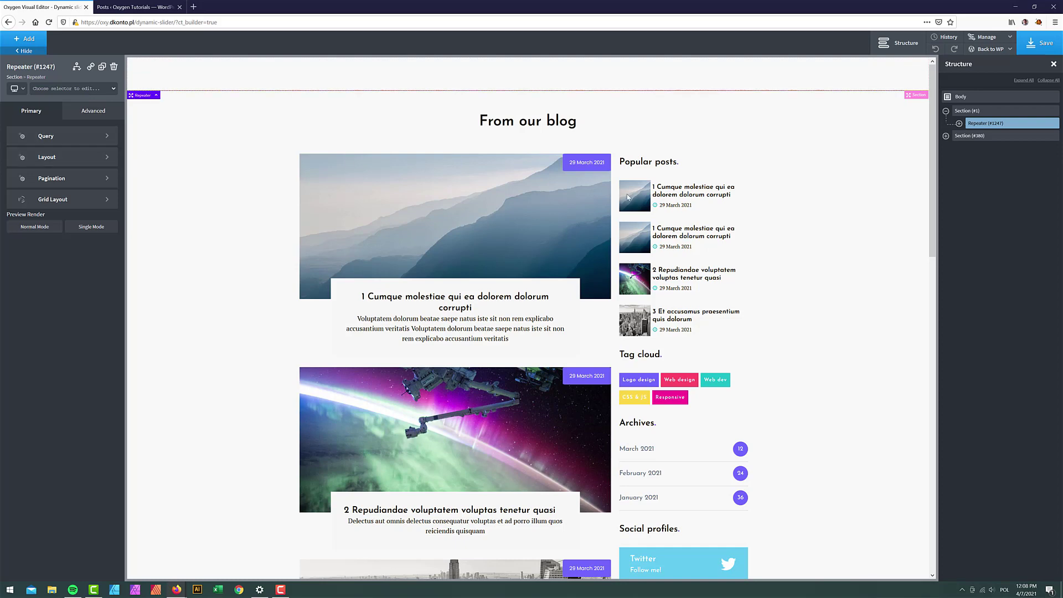
left_click(959, 123)
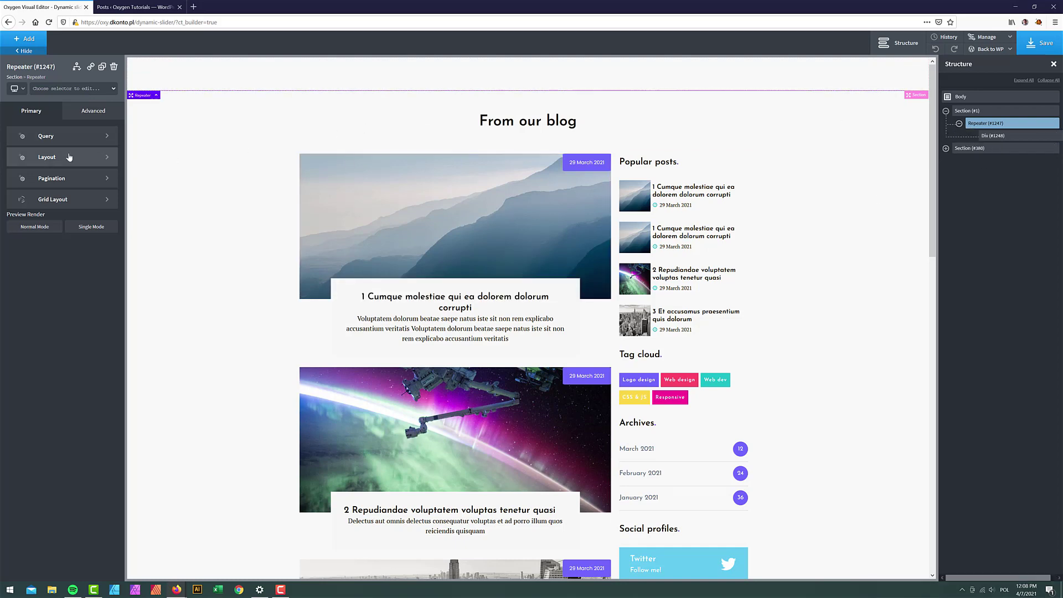
Switch the repeater to a manual query with the parameters posts_per_page=3&post_type=post and apply it
left_click(51, 138)
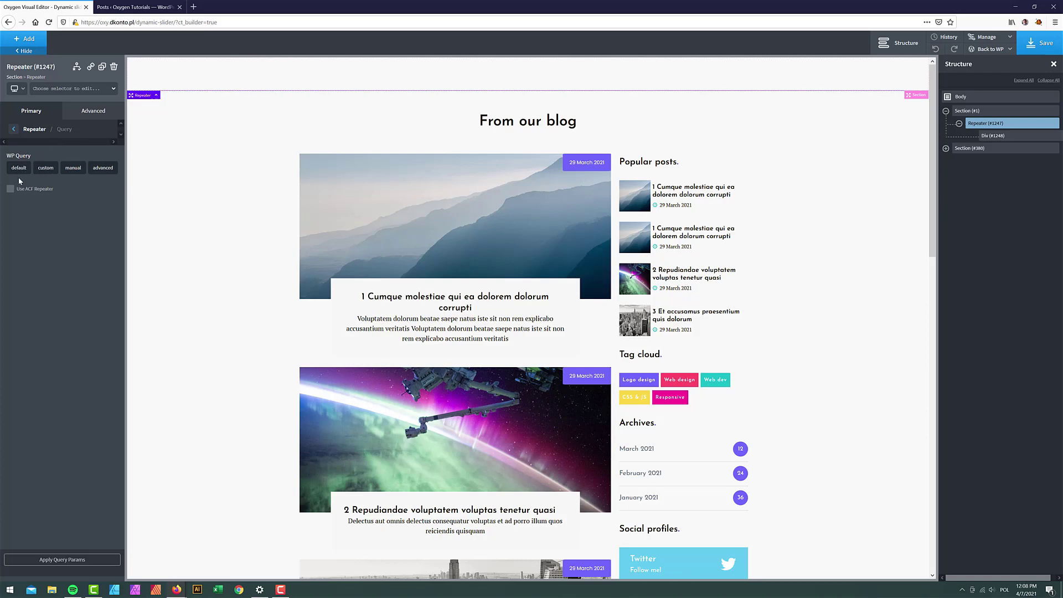
left_click(74, 170)
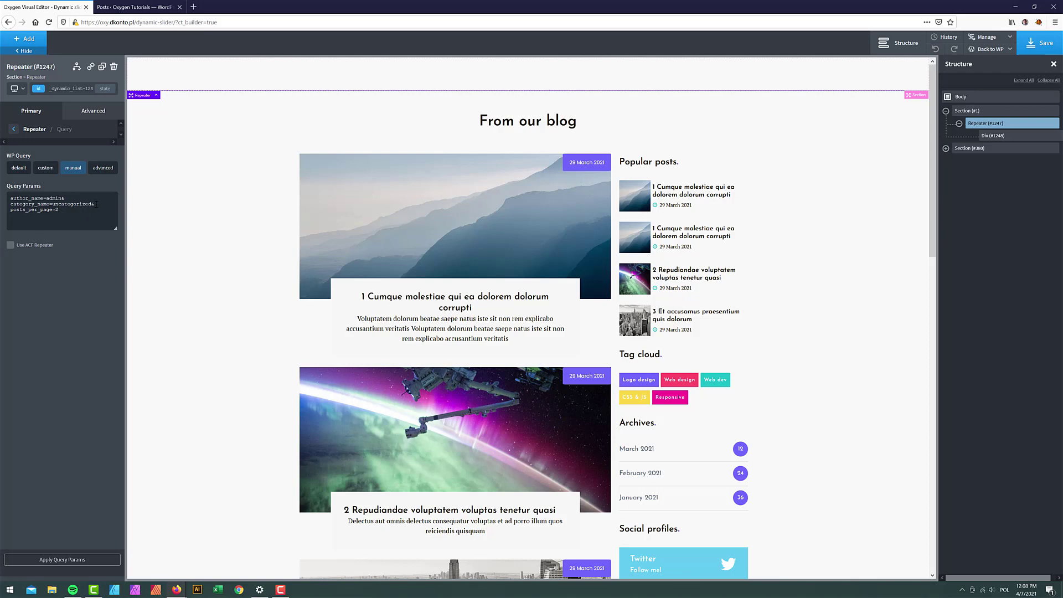
left_click_drag(96, 204, 10, 198)
key("BackSpace")
type("ost_type=post")
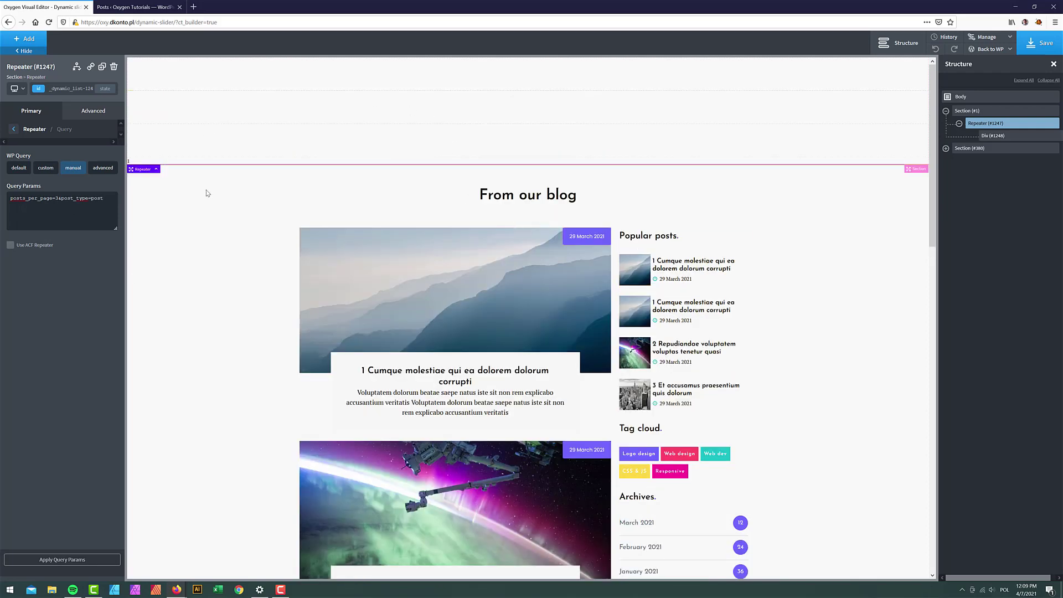
Set the background image of the div inside the repeater to the post's dynamic featured image
left_click(220, 245)
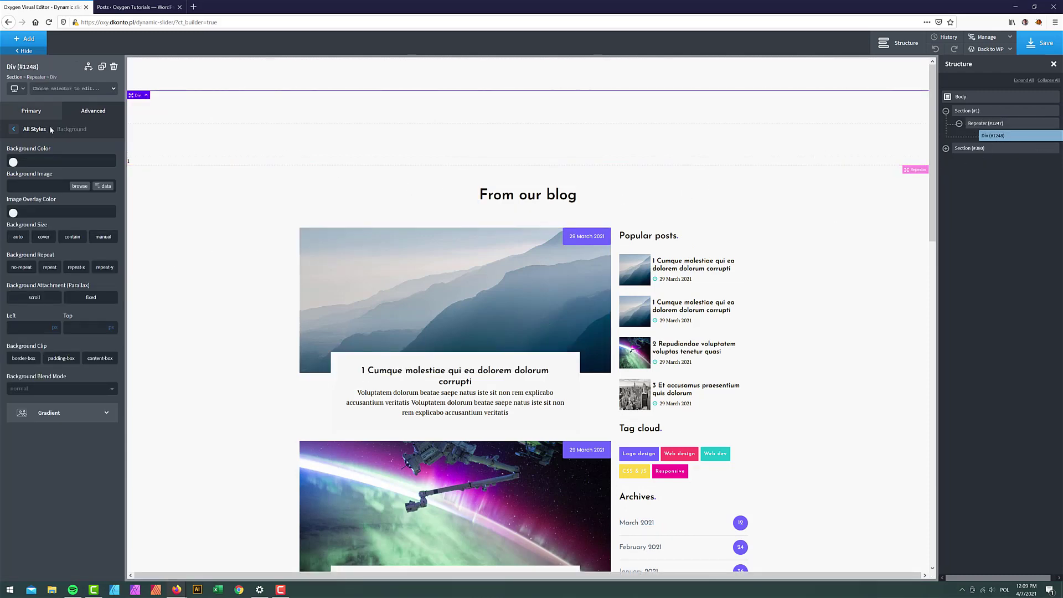
left_click(91, 113)
left_click(58, 138)
left_click(103, 186)
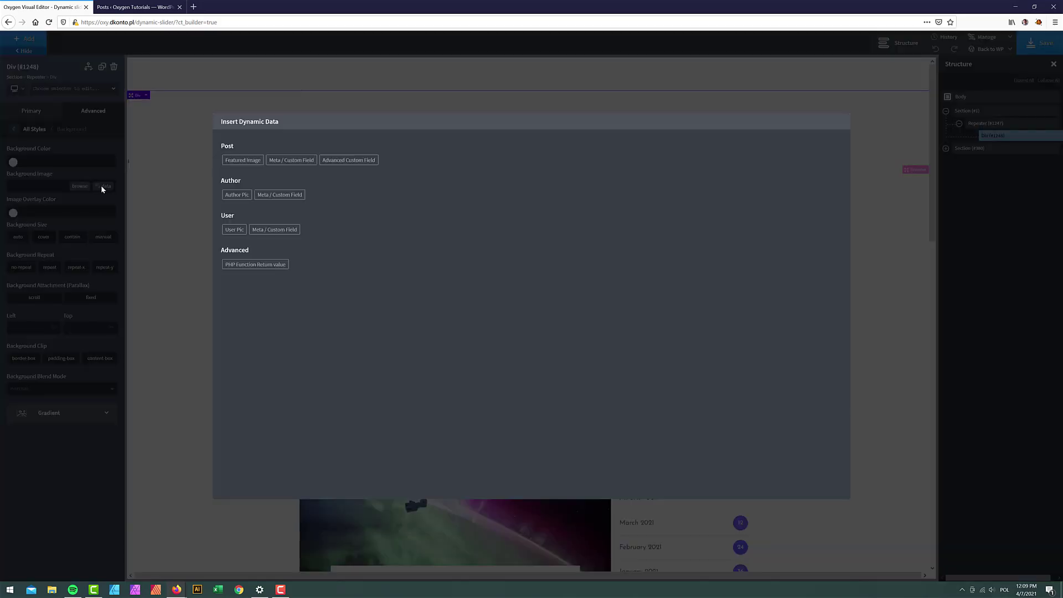
left_click(250, 160)
left_click(238, 275)
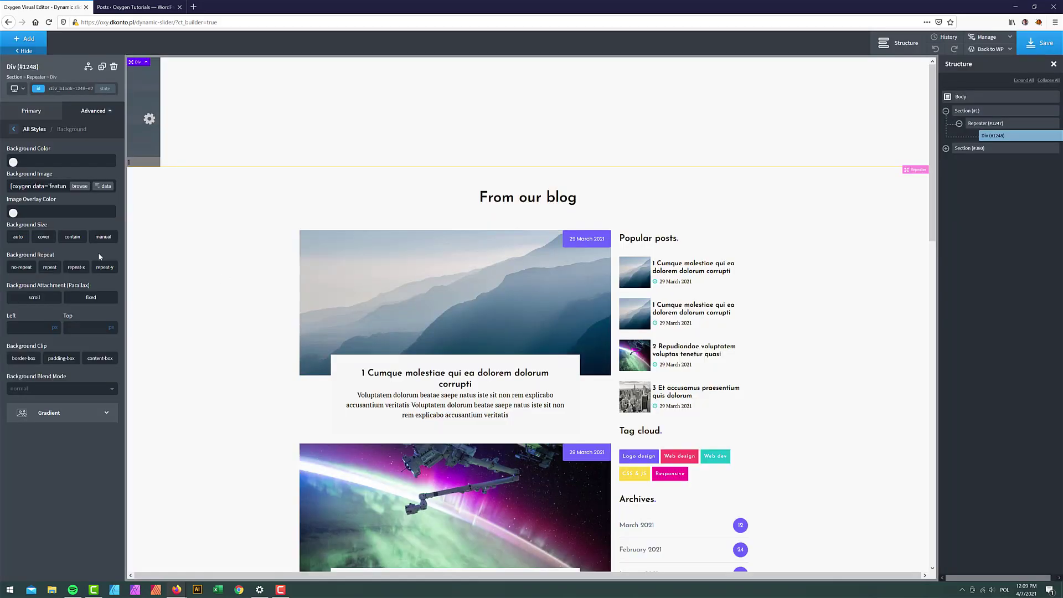
Set the div's background size to cover and its background position to 50% left and 50% top
left_click(43, 237)
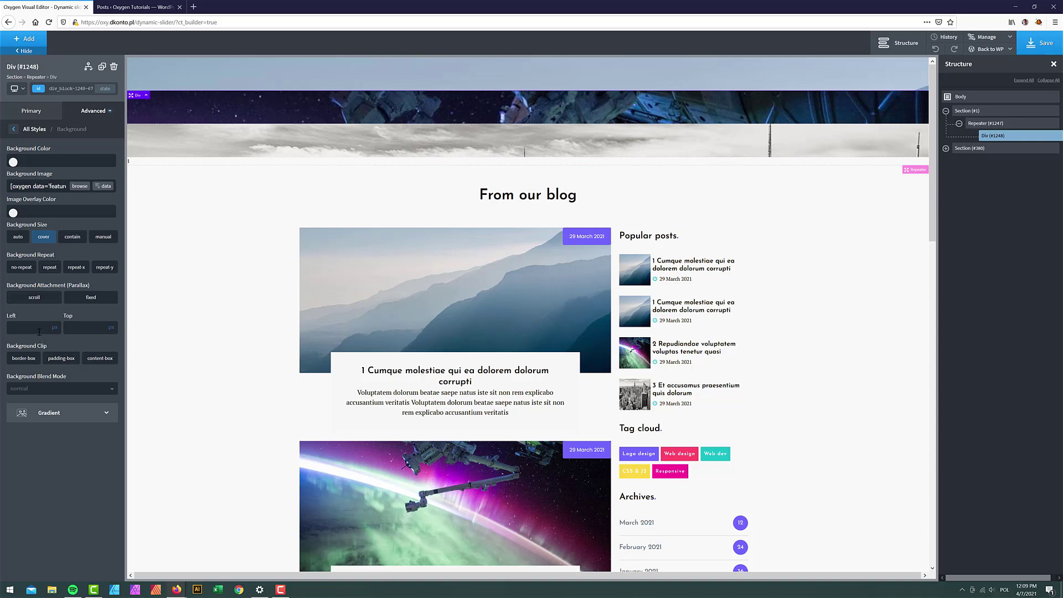
left_click(39, 327)
type("50")
left_click(55, 327)
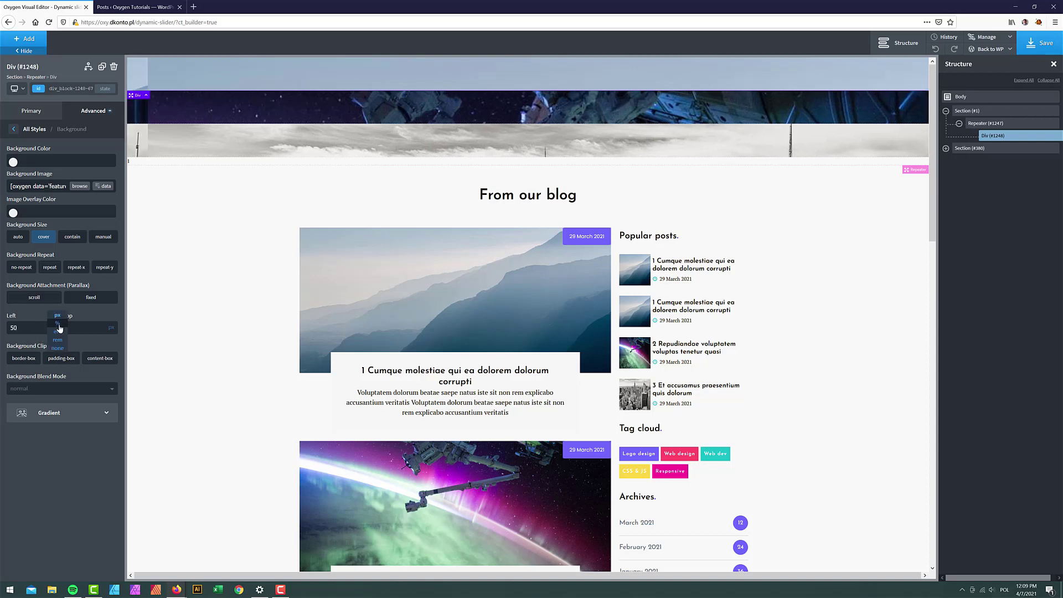
left_click(57, 336)
left_click(83, 327)
type("50")
left_click(111, 327)
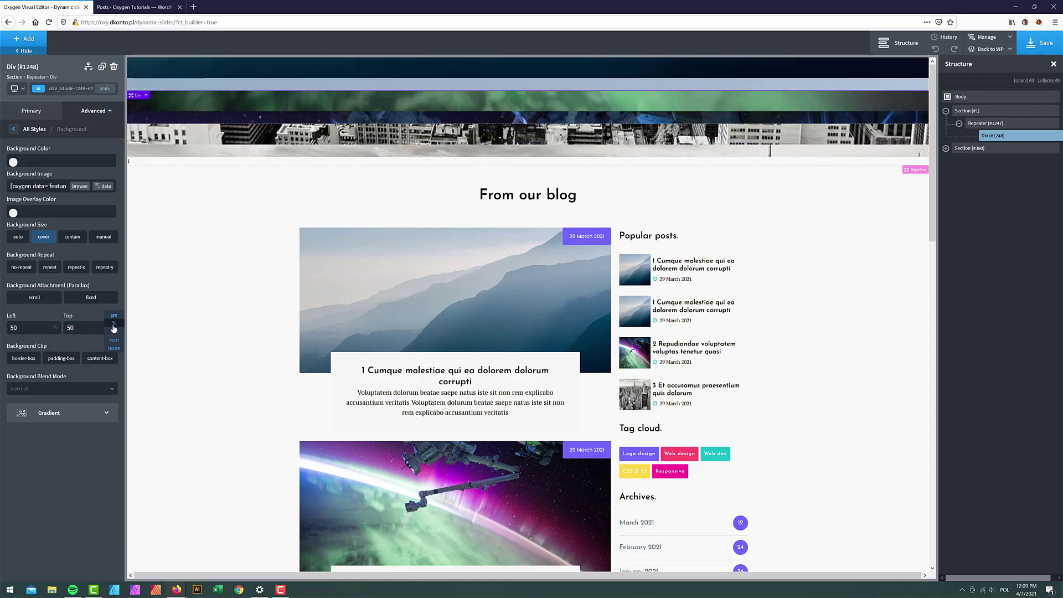
left_click(114, 336)
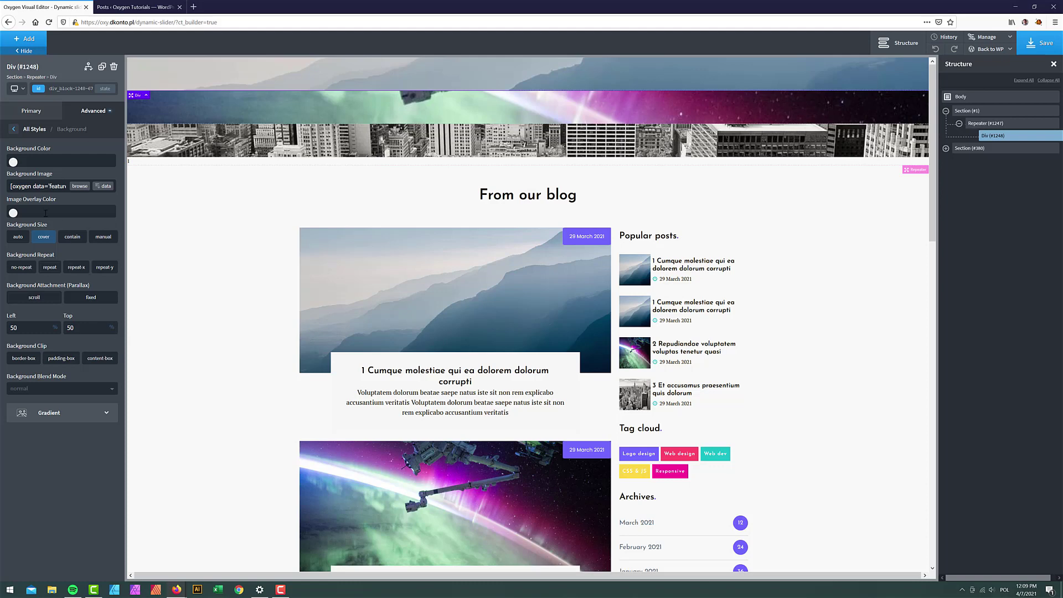
Give the div's background image a half-transparent black overlay, rgba(0,0,0,0.5)
left_click(13, 212)
left_click(81, 224)
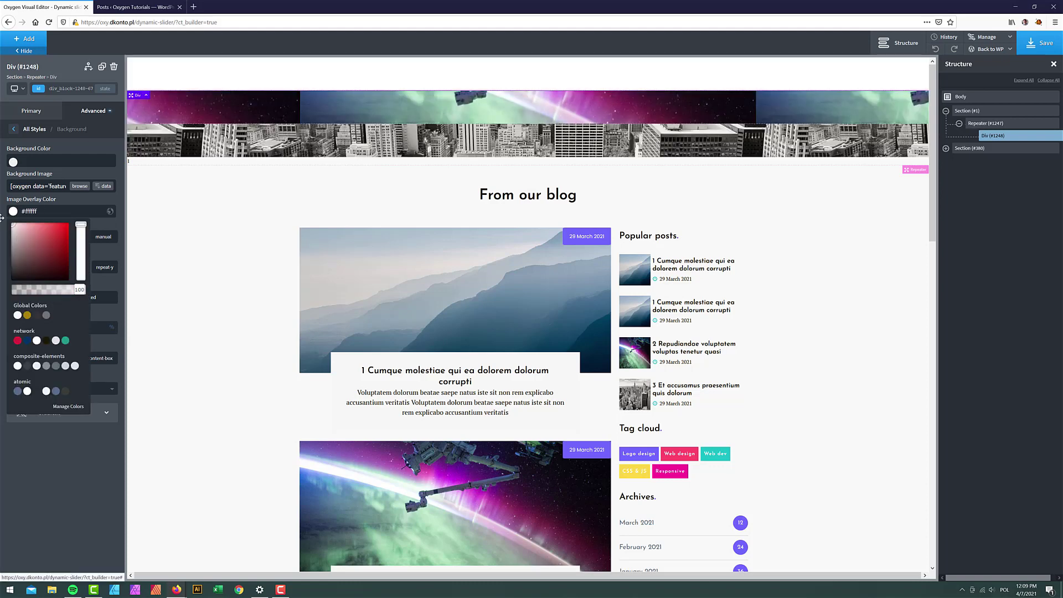
left_click(10, 222)
left_click(13, 213)
left_click(14, 279)
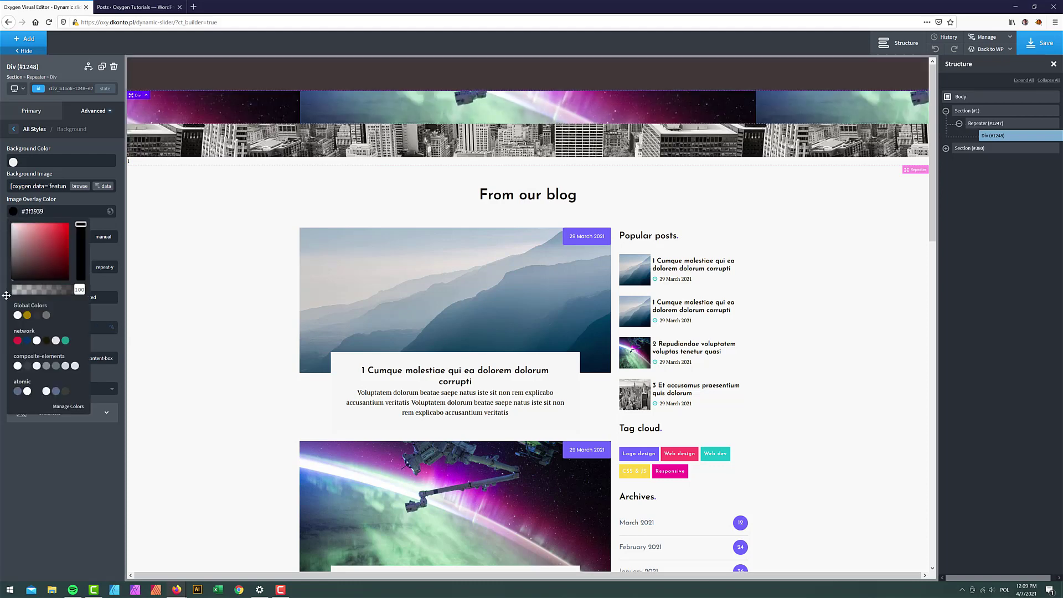
left_click(17, 223)
left_click(13, 213)
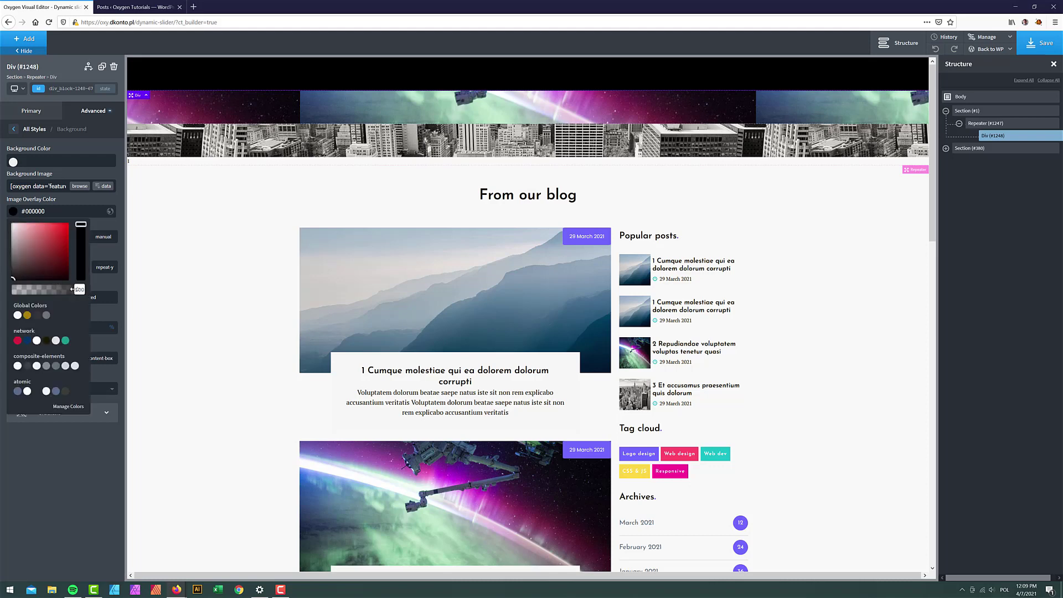
left_click_drag(71, 288, 49, 286)
left_click(49, 286)
left_click(89, 463)
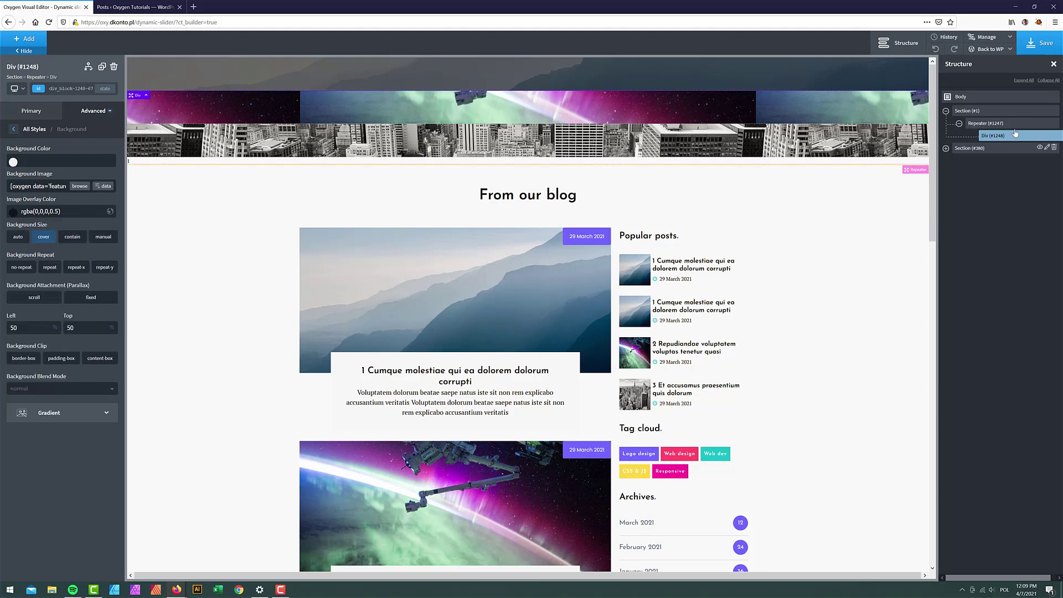
Add a nested div inside the repeater's div with the background image
left_click(37, 41)
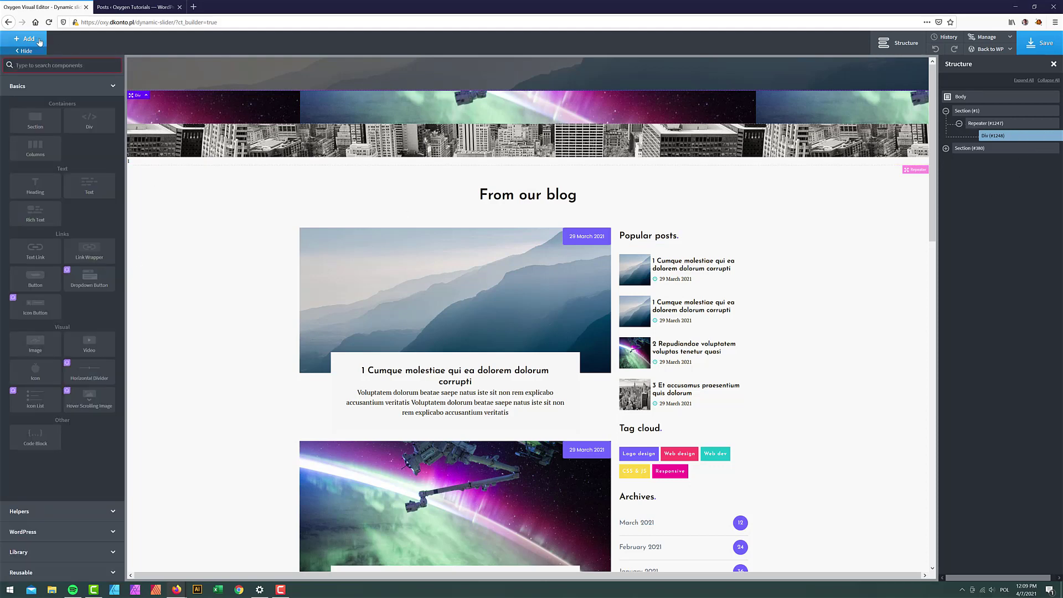
type("div")
left_click(42, 89)
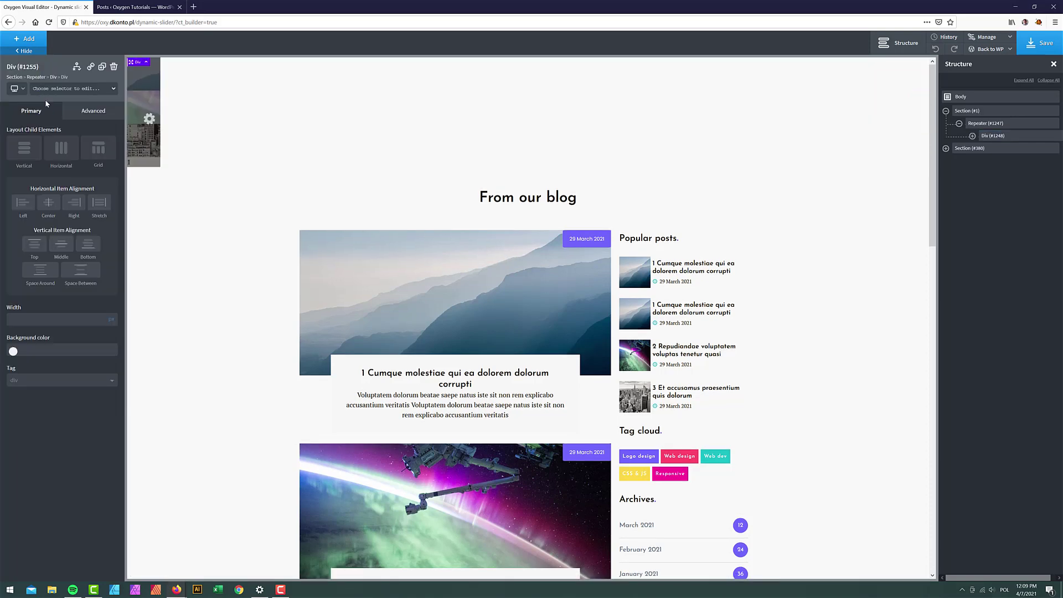
Add a heading inside the nested div and set its text color to white (#ffffff)
left_click(34, 39)
type("head")
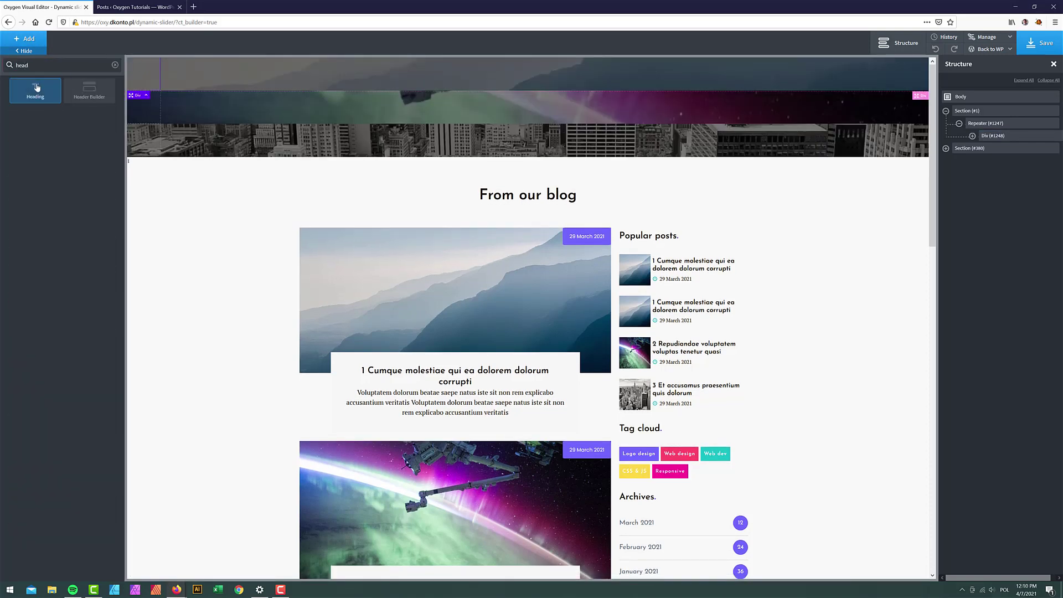
left_click(35, 89)
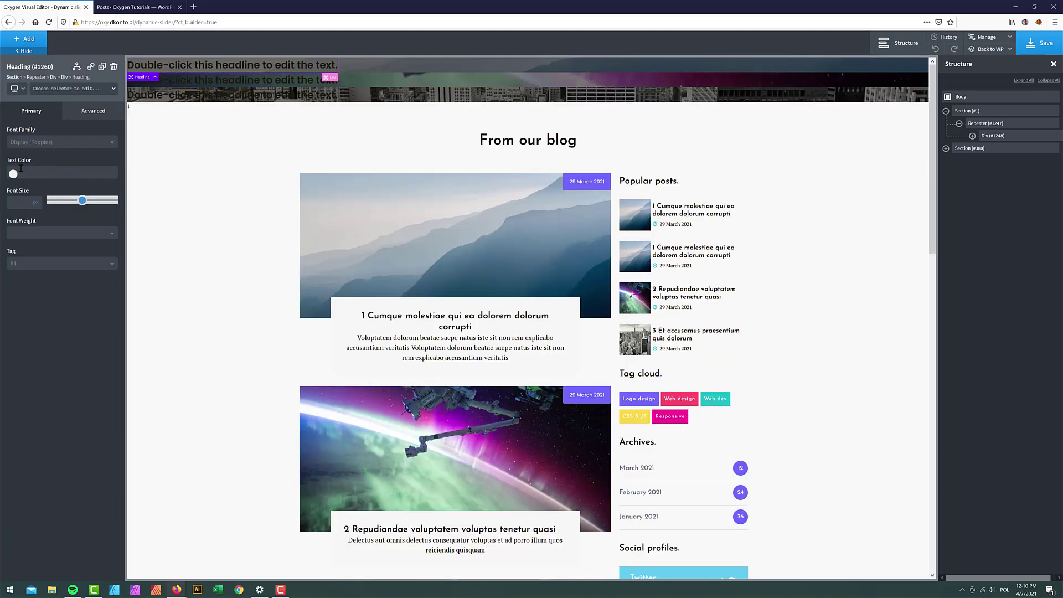
left_click(12, 174)
left_click(17, 276)
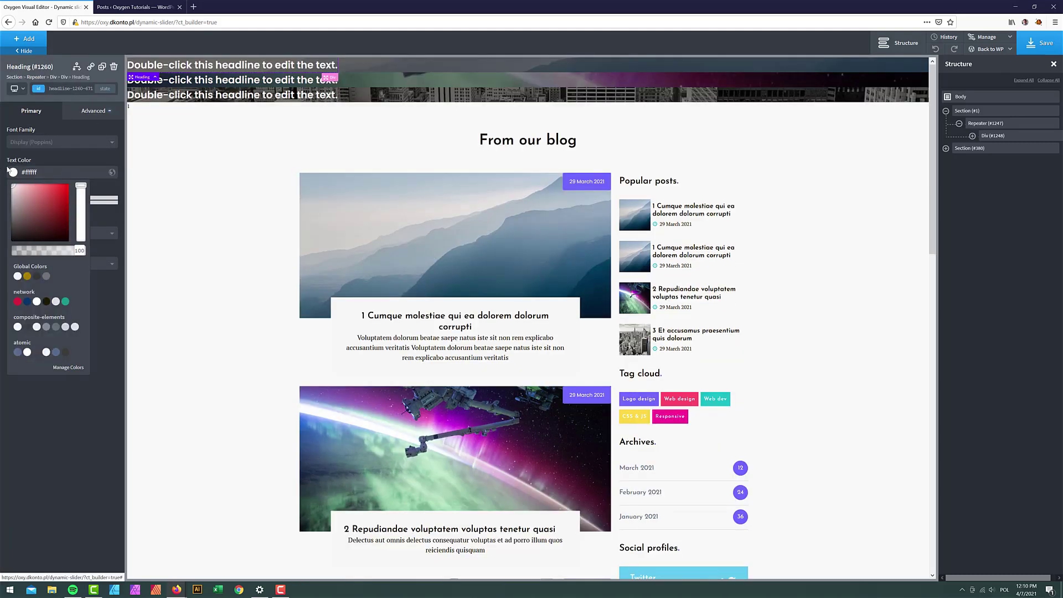
Replace the heading's placeholder text with the dynamic post title and set its font family to Josefin Sans
double_click(259, 92)
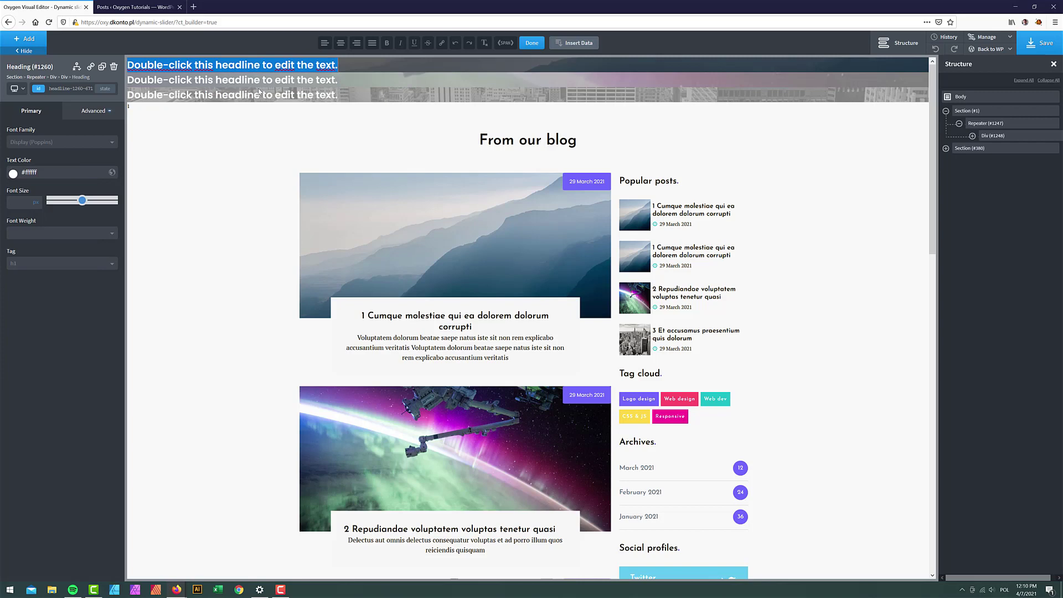
left_click(573, 43)
left_click(230, 160)
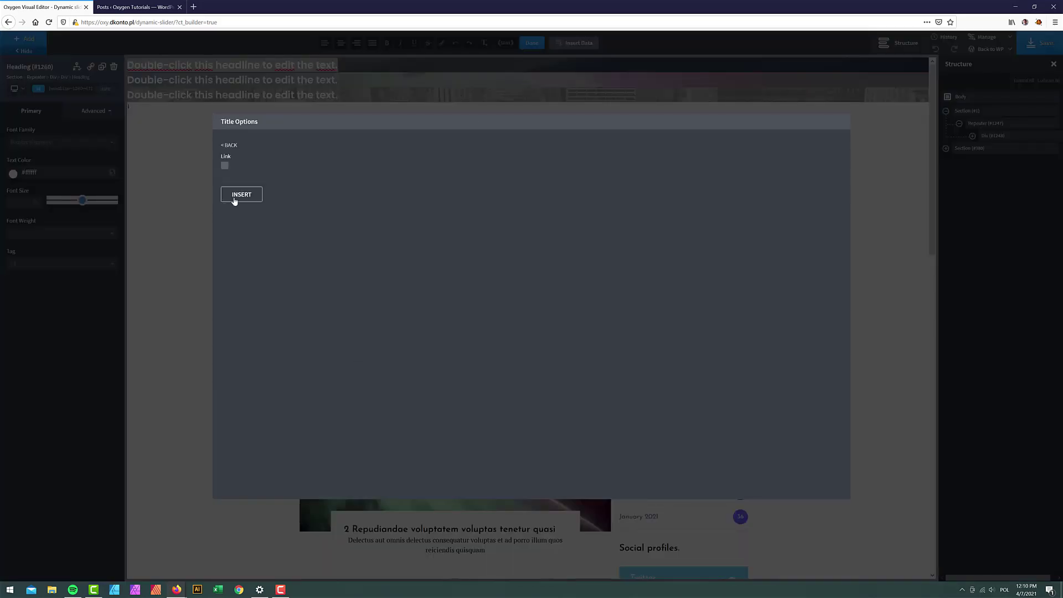
left_click(234, 200)
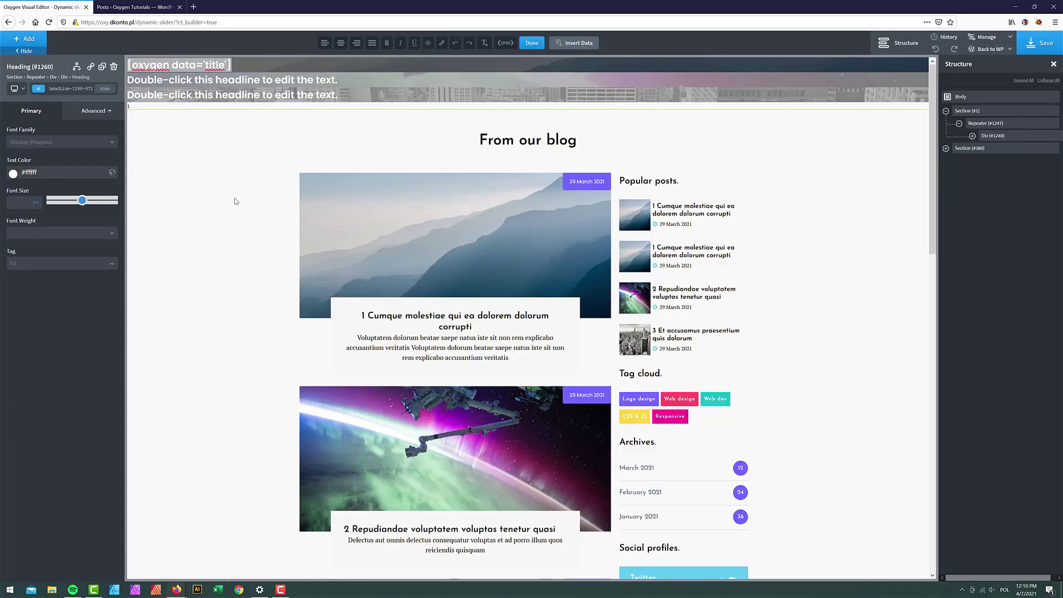
left_click(52, 143)
type("jos")
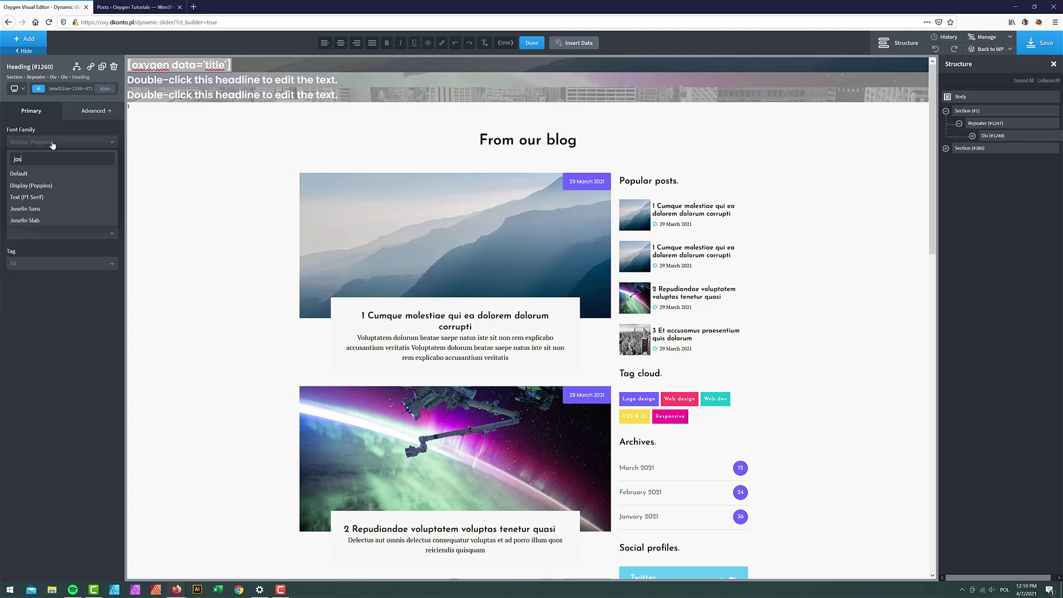
left_click(531, 42)
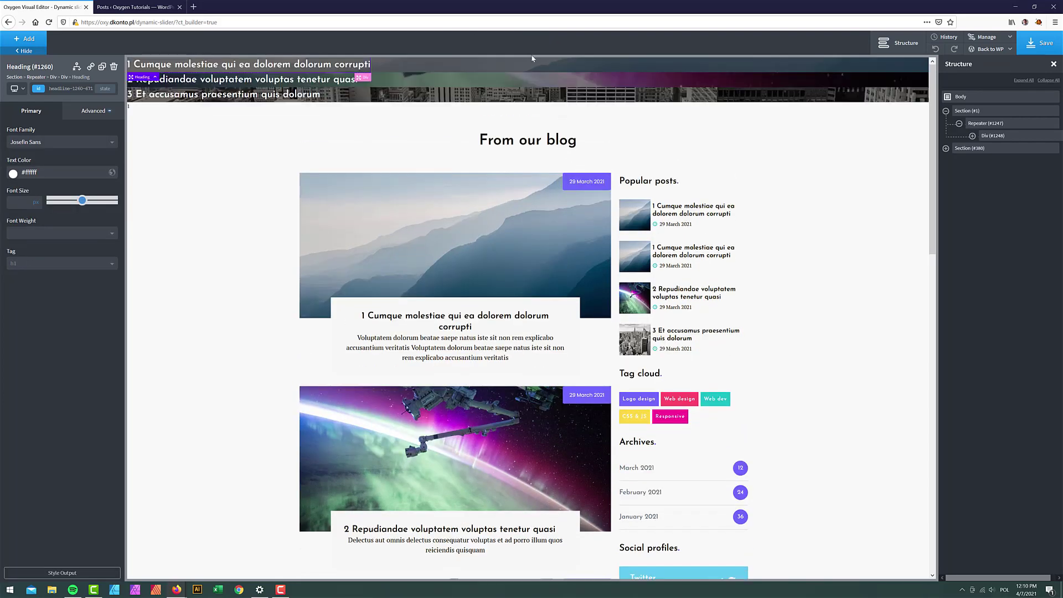
Add a text element inside the nested div, below the heading, and set its text color to white (#ffffff)
left_click(972, 136)
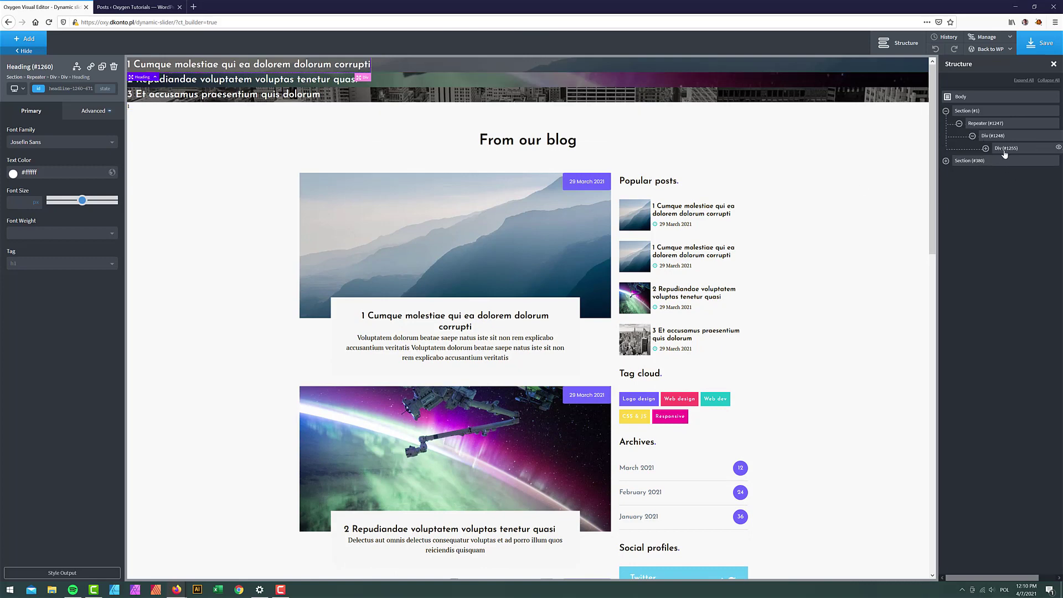
left_click(986, 148)
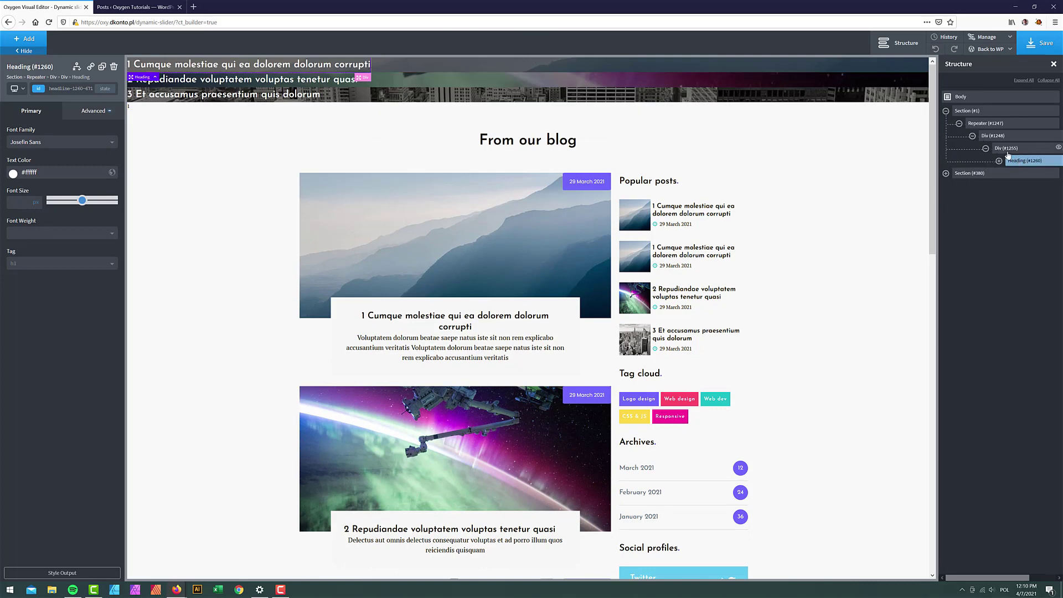
left_click(1006, 149)
left_click(31, 40)
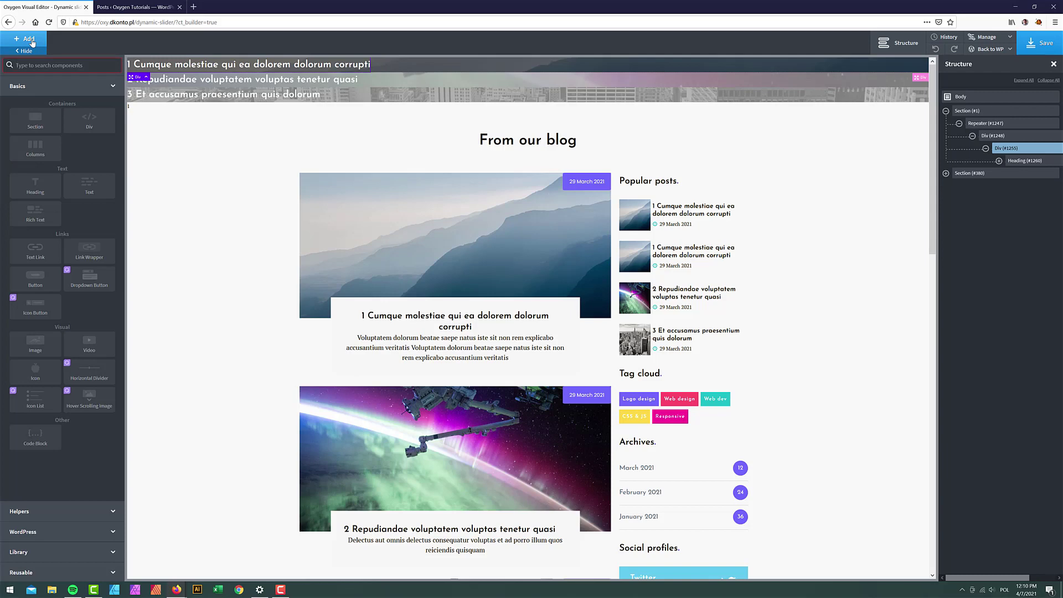
type("tex")
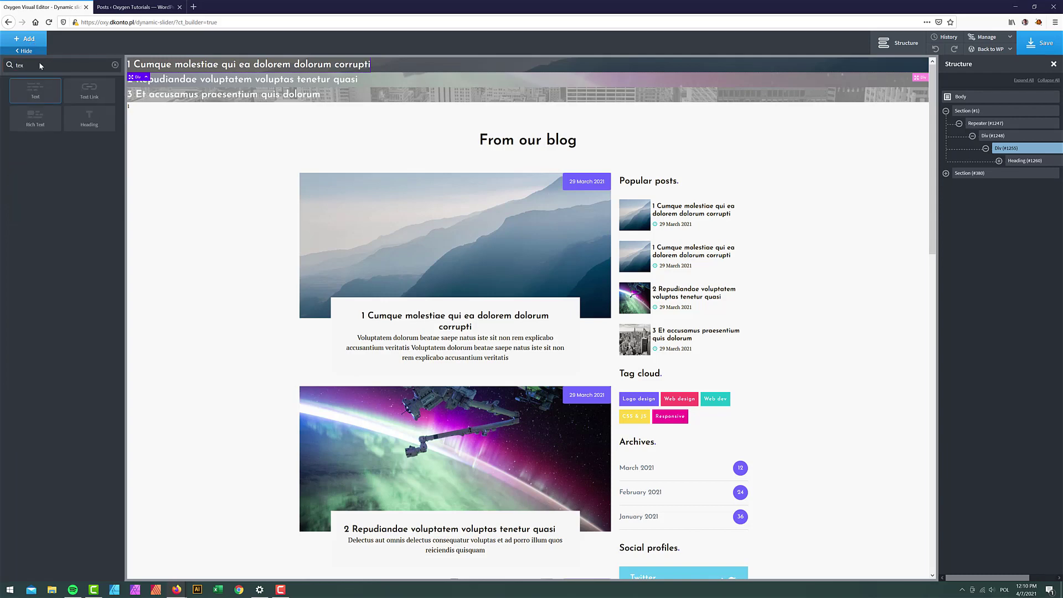
left_click(32, 99)
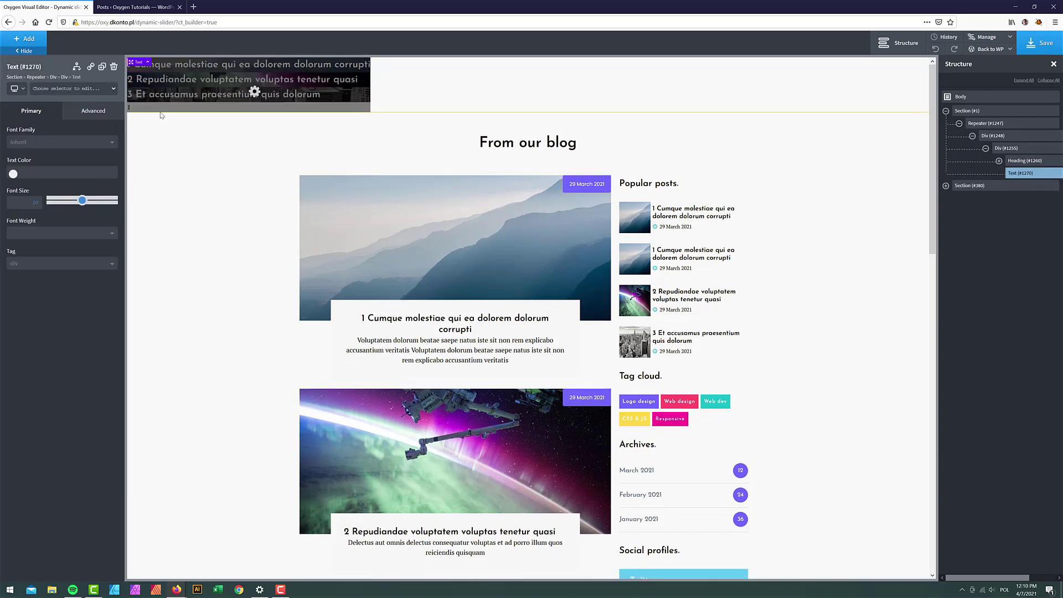
left_click(12, 174)
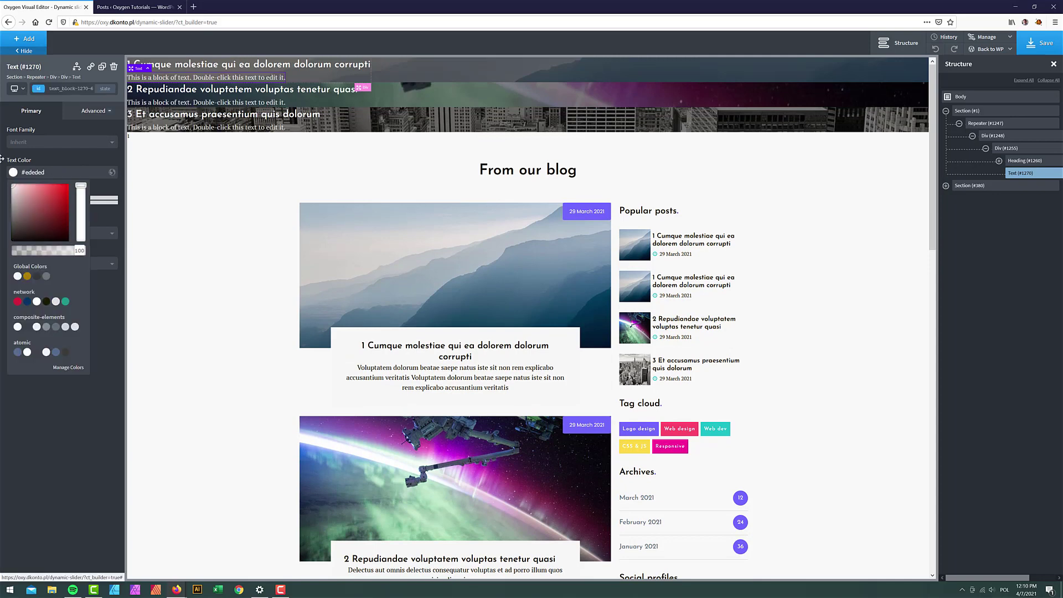
left_click(179, 77)
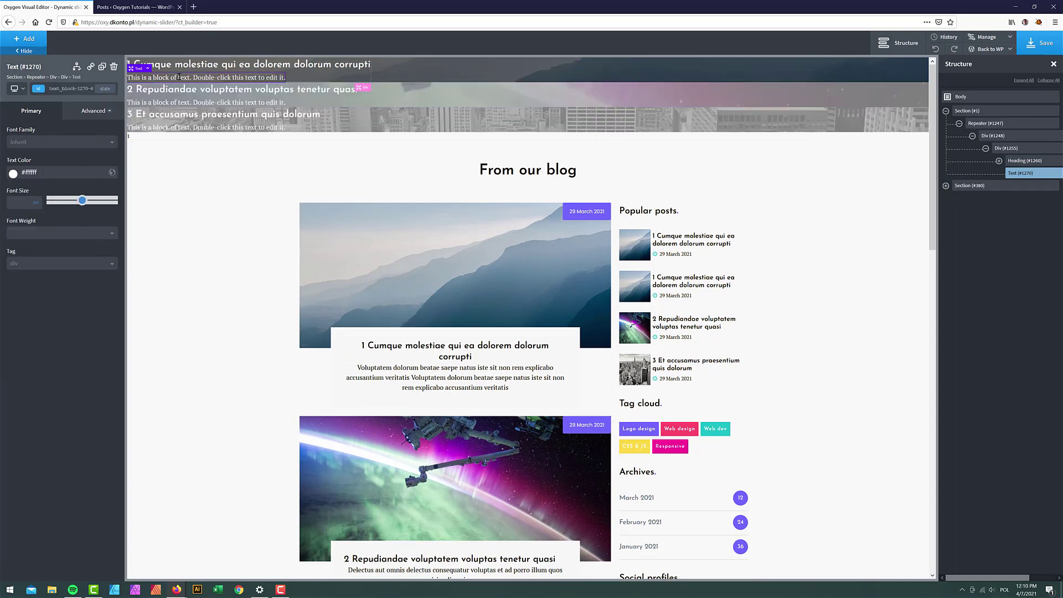
Replace the new text element's placeholder text with the dynamic post excerpt
double_click(179, 77)
left_click(575, 42)
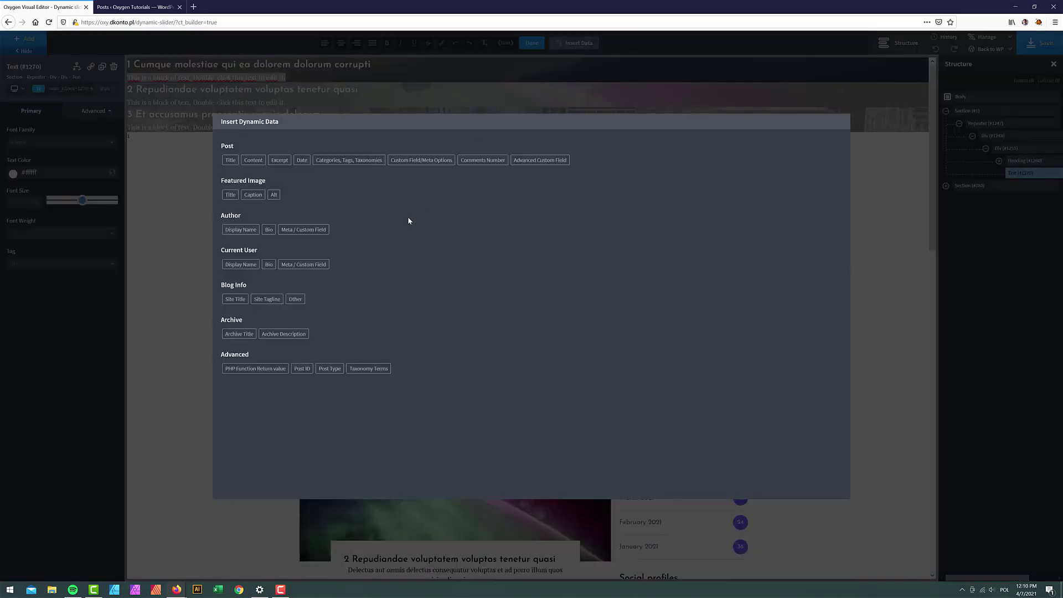
left_click(283, 165)
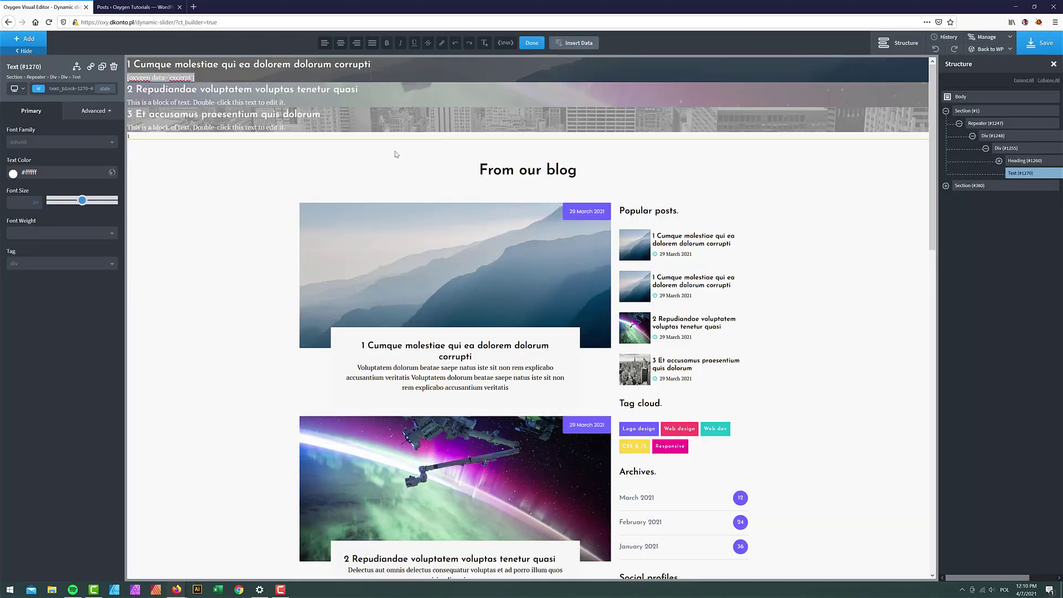
left_click(531, 42)
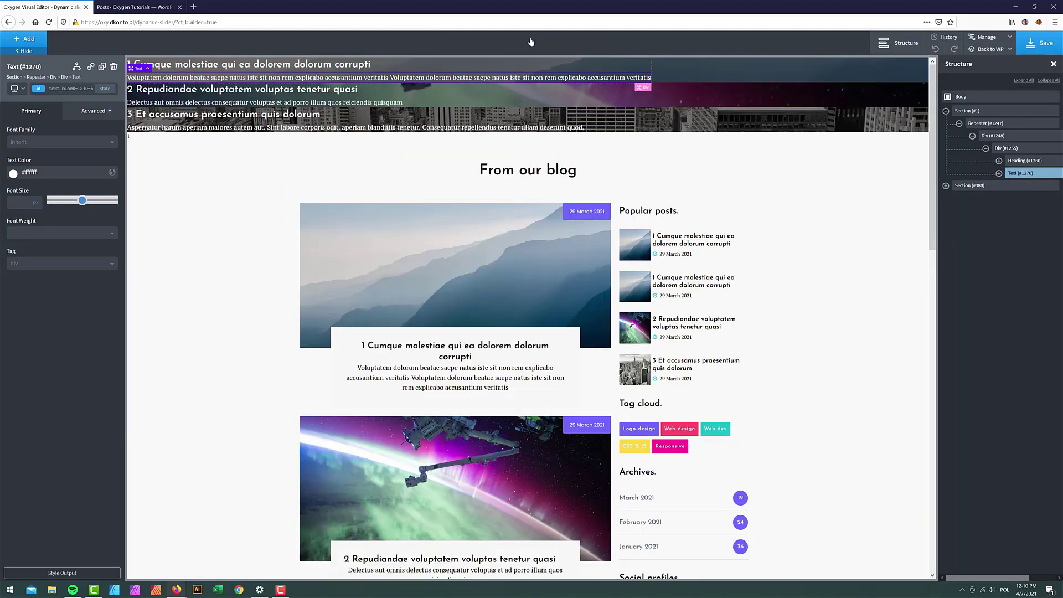
Set the minimum height of the outer div inside the repeater to 350 px
left_click(999, 137)
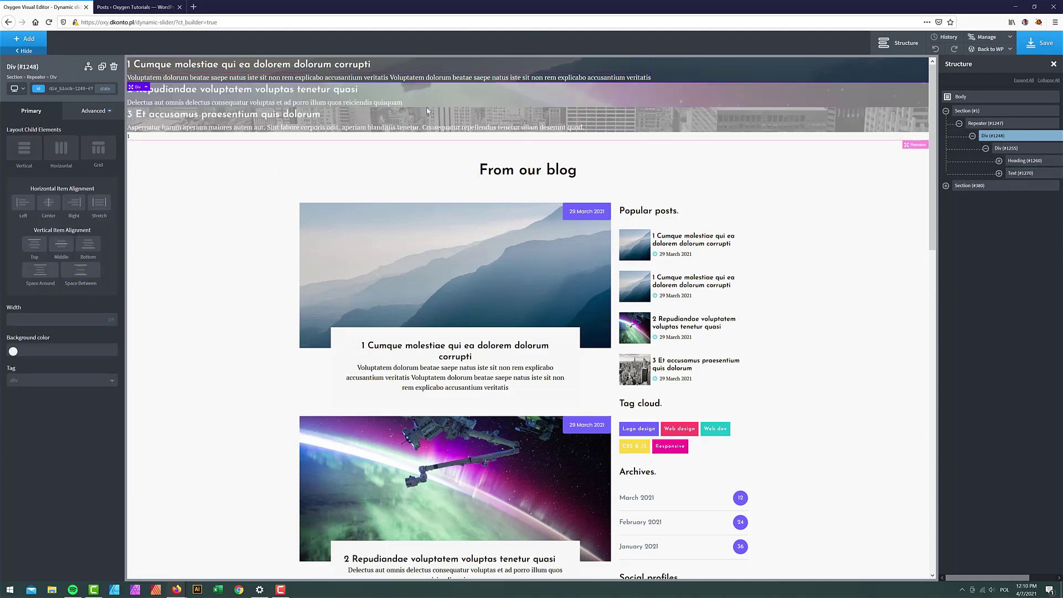
left_click(94, 111)
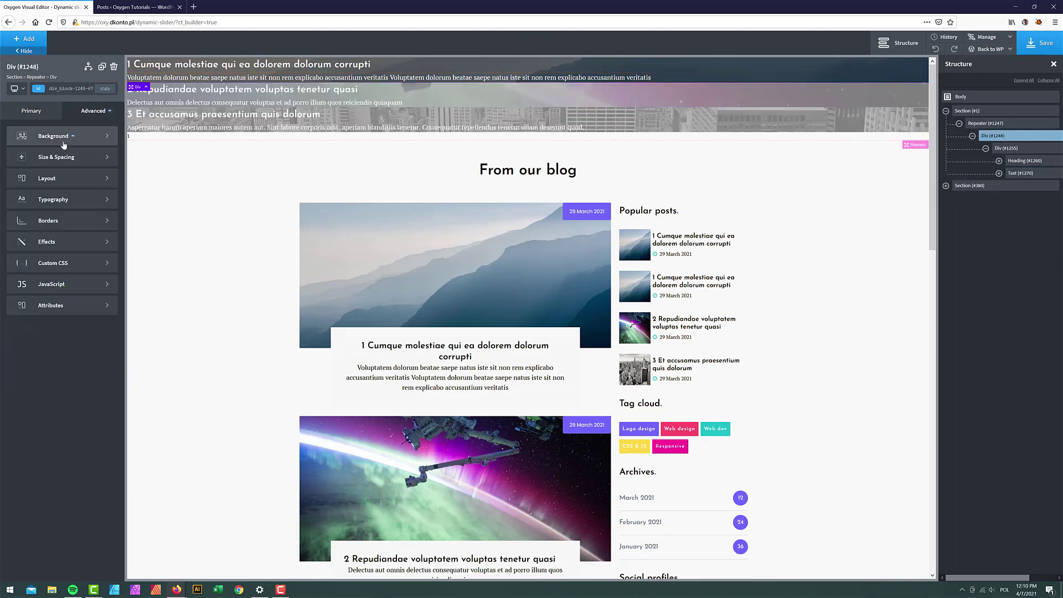
left_click(57, 156)
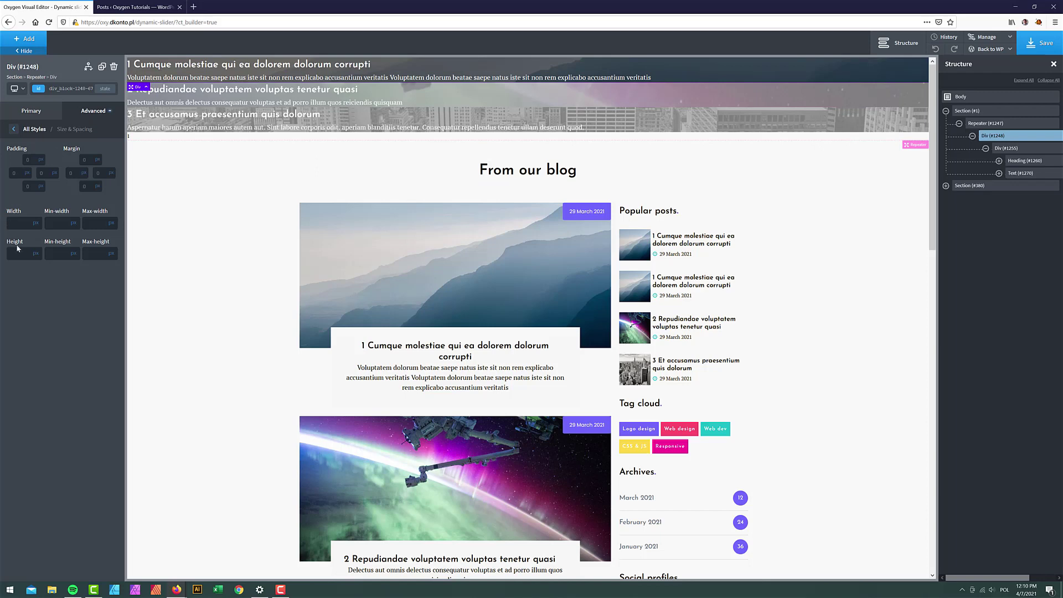
left_click(50, 250)
type("350")
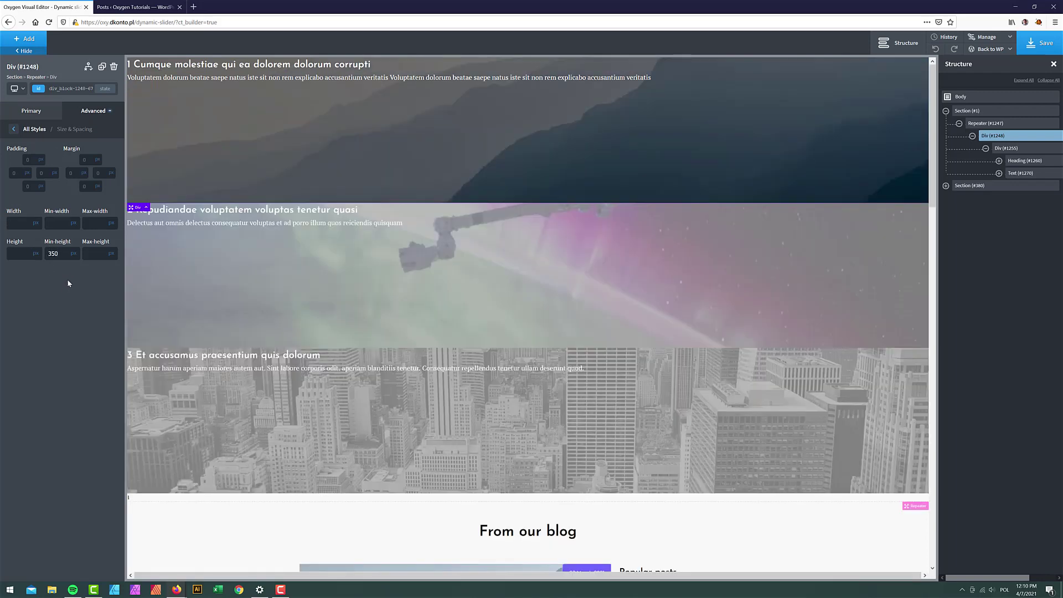
Give the outer div a height of 100 and align its child elements vertically to the bottom
type("100")
left_click(35, 253)
left_click(36, 270)
left_click(1002, 150)
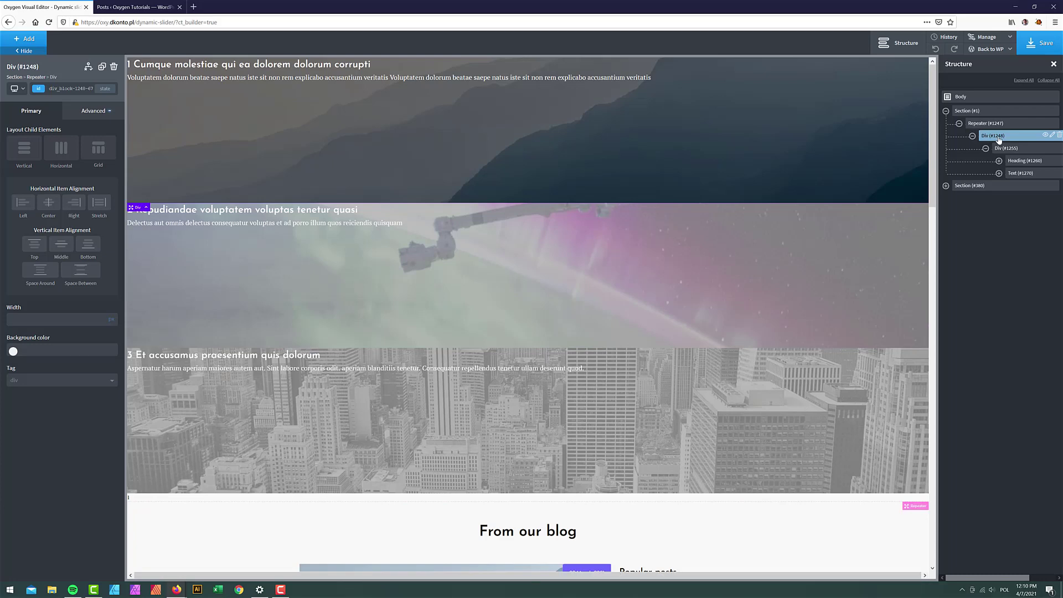
left_click(88, 248)
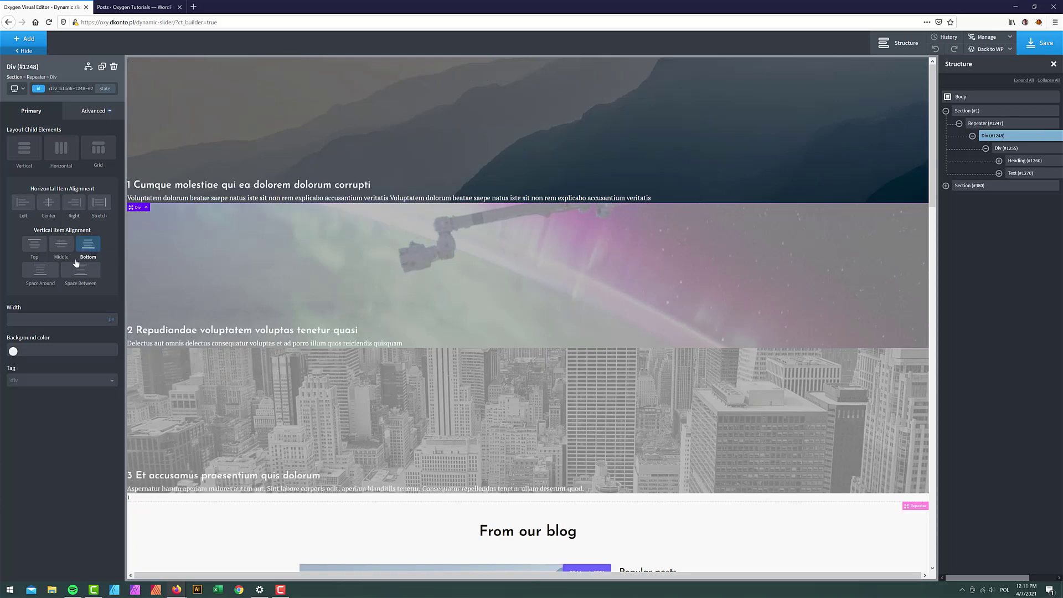
Give the nested div holding the heading and excerpt left, right and bottom margins of 25 px
left_click(1004, 148)
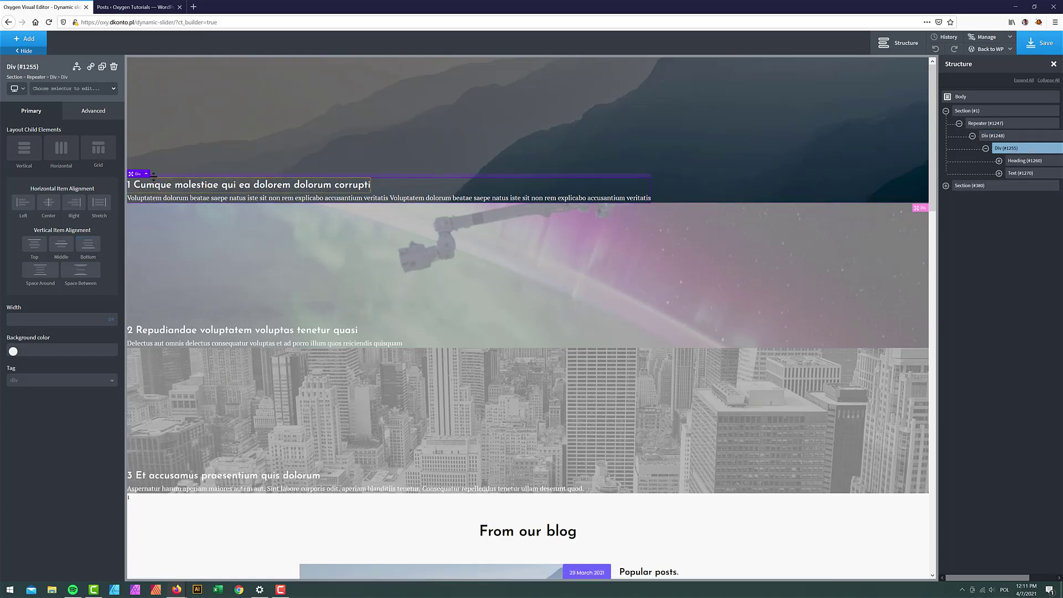
left_click(90, 114)
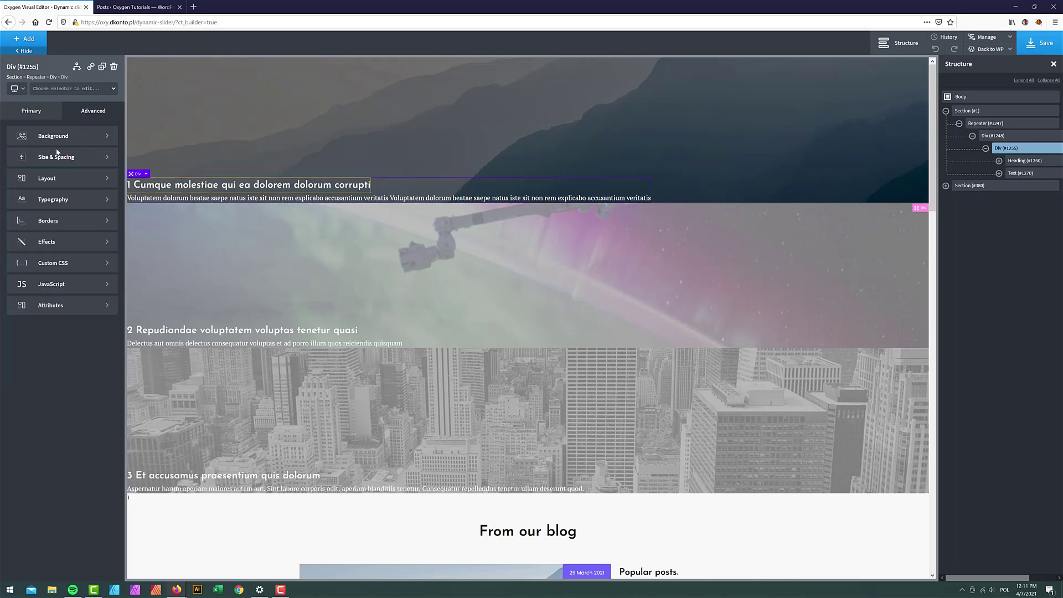
left_click(49, 157)
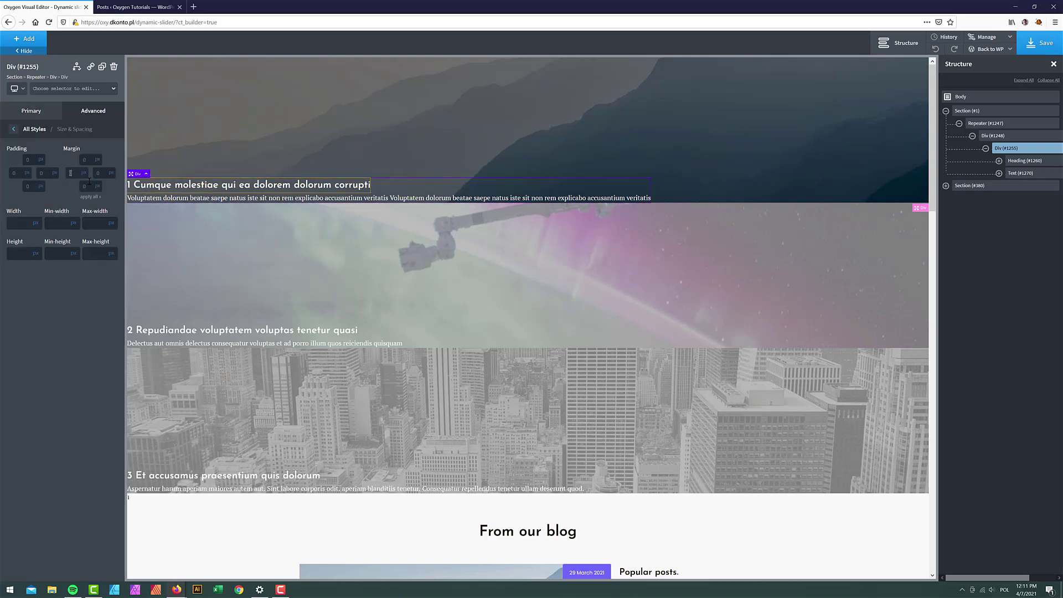
type("2525")
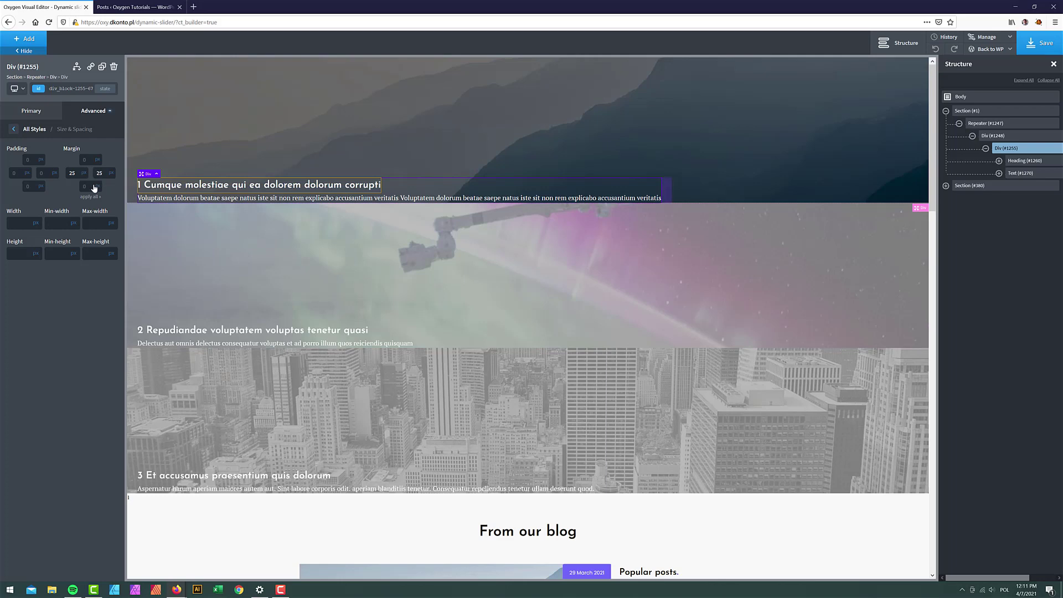
left_click(93, 187)
type("25")
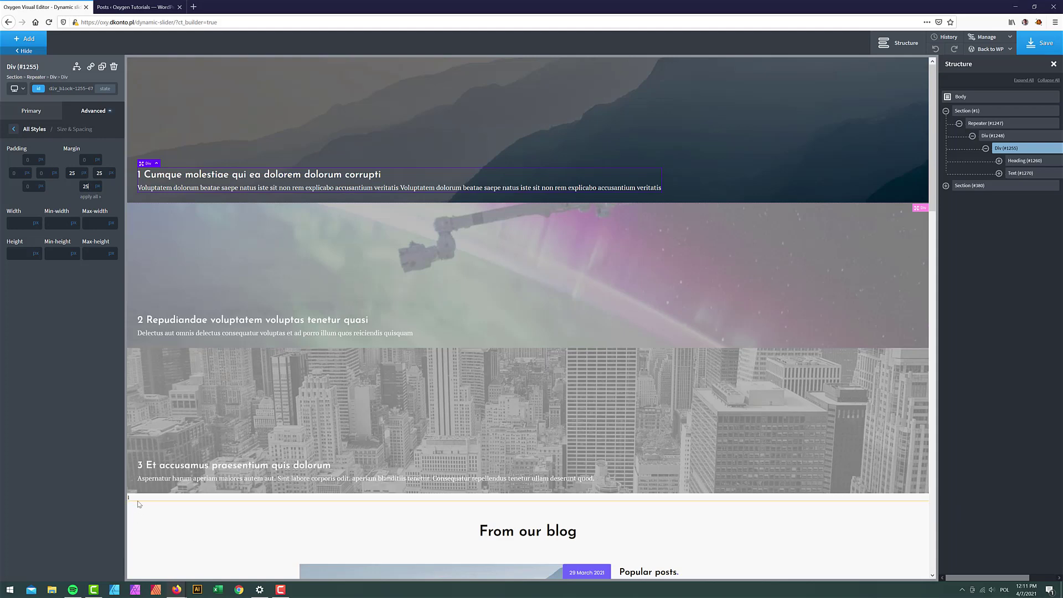
Set the repeater's pagination font size to 0 px and save the page
left_click(984, 124)
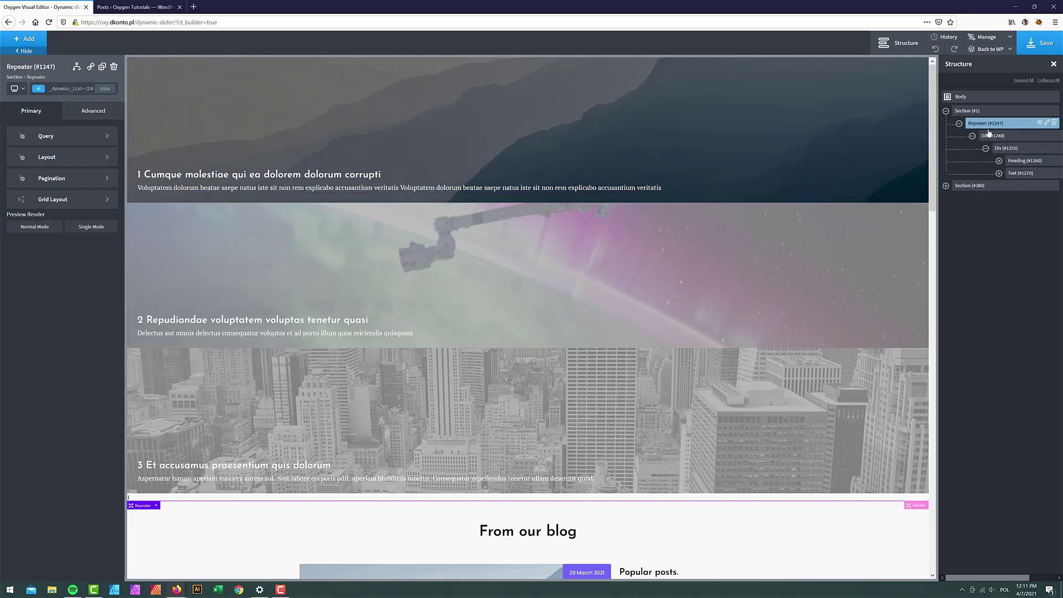
left_click(78, 178)
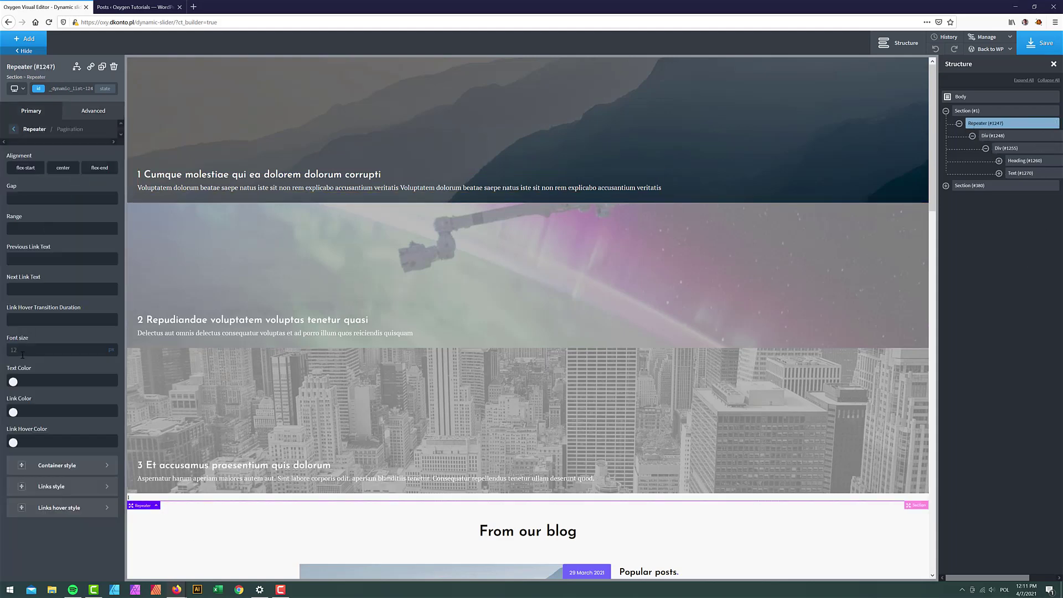
left_click(31, 352)
type("0")
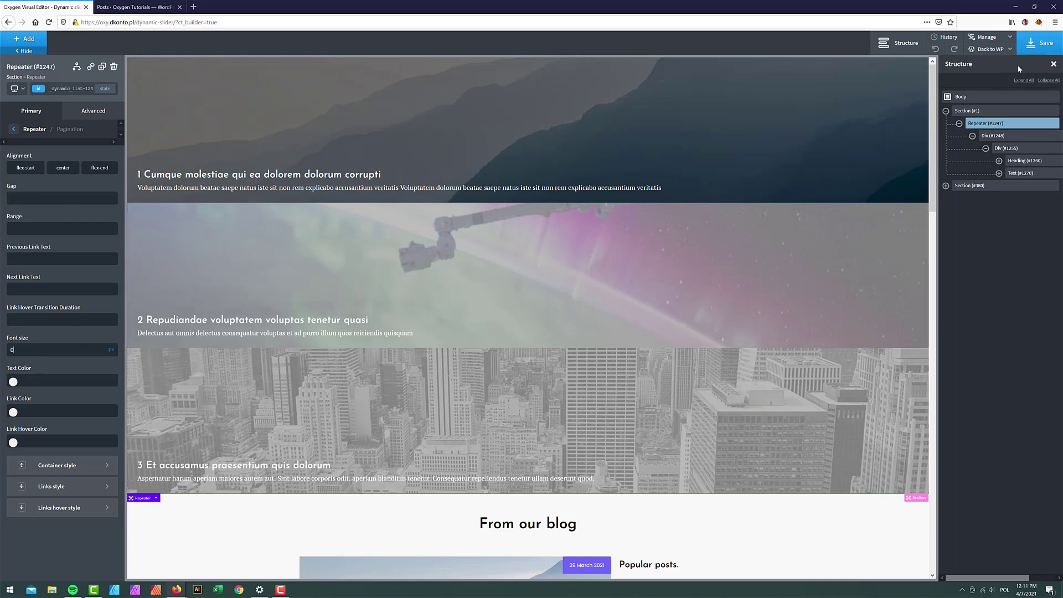
left_click(1050, 50)
Enable the grid layout on the repeater with a column count of 3
left_click(14, 130)
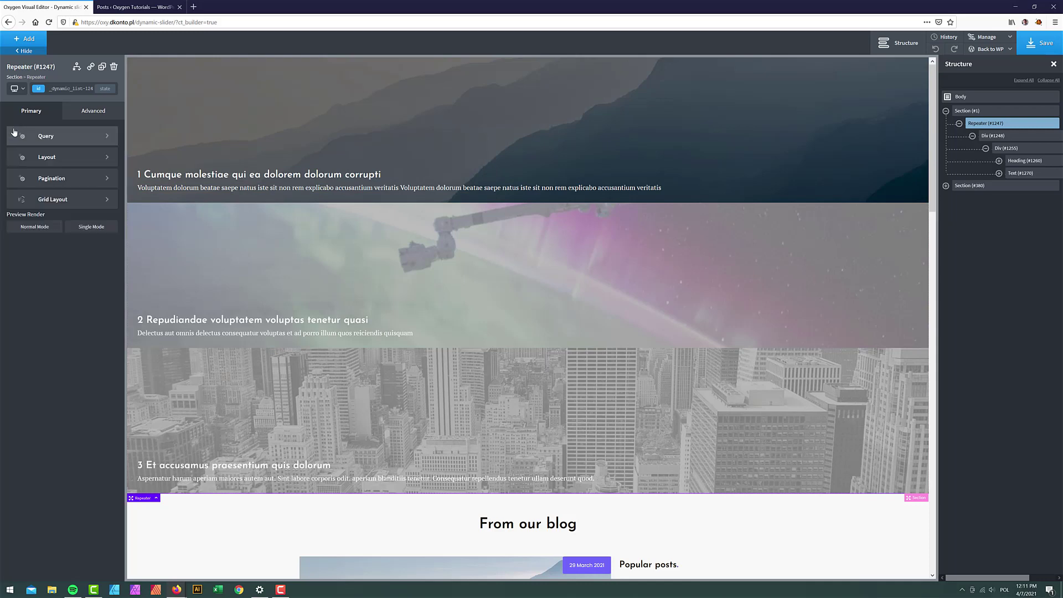
left_click(51, 200)
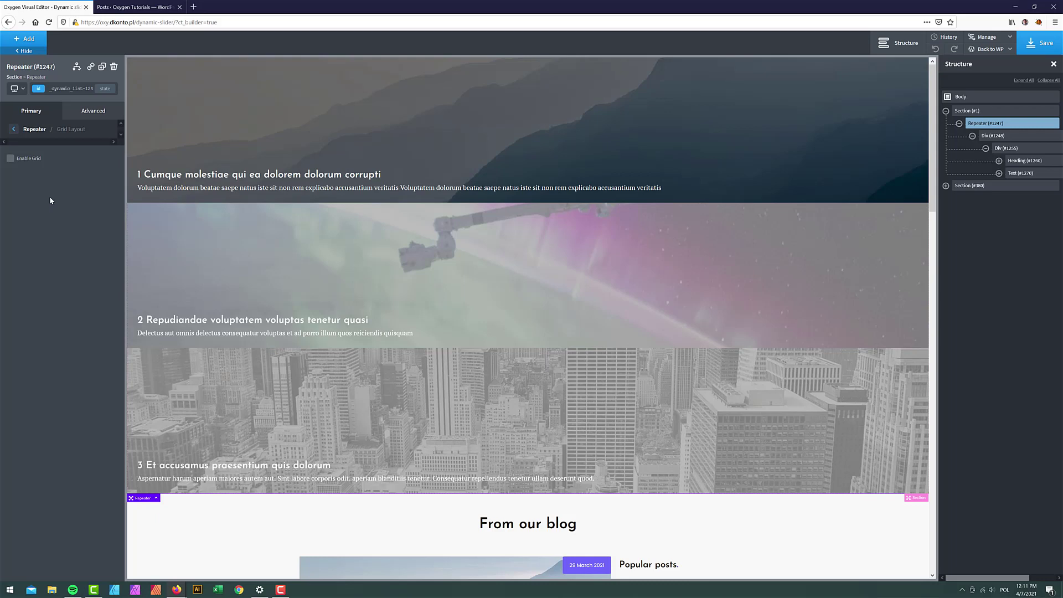
left_click(11, 158)
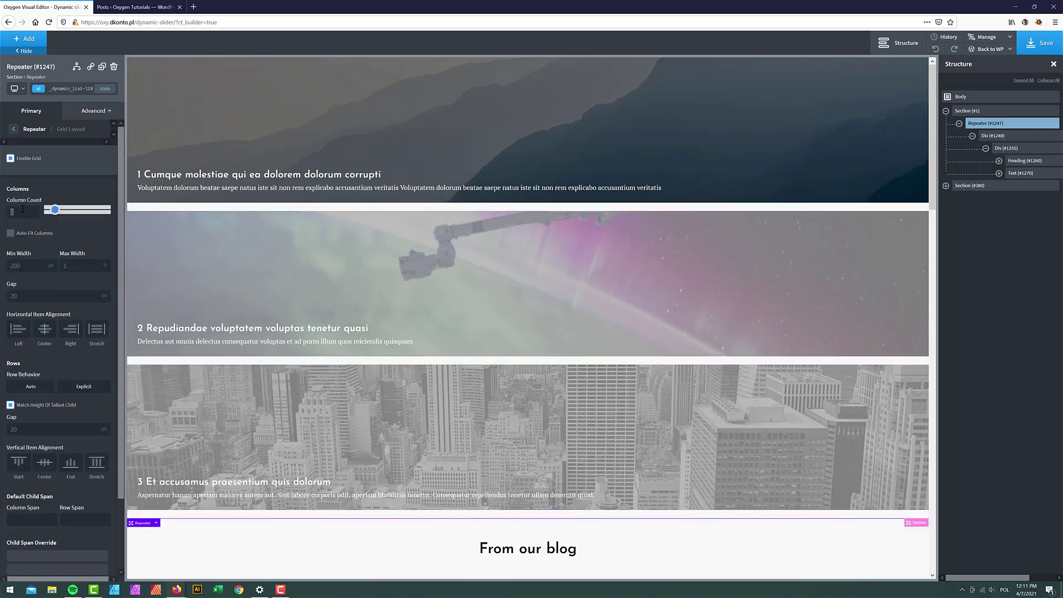
type("3")
Override the first grid child's span with a column span of 3 and a row span of 3
scroll(47, 548, "down", 2)
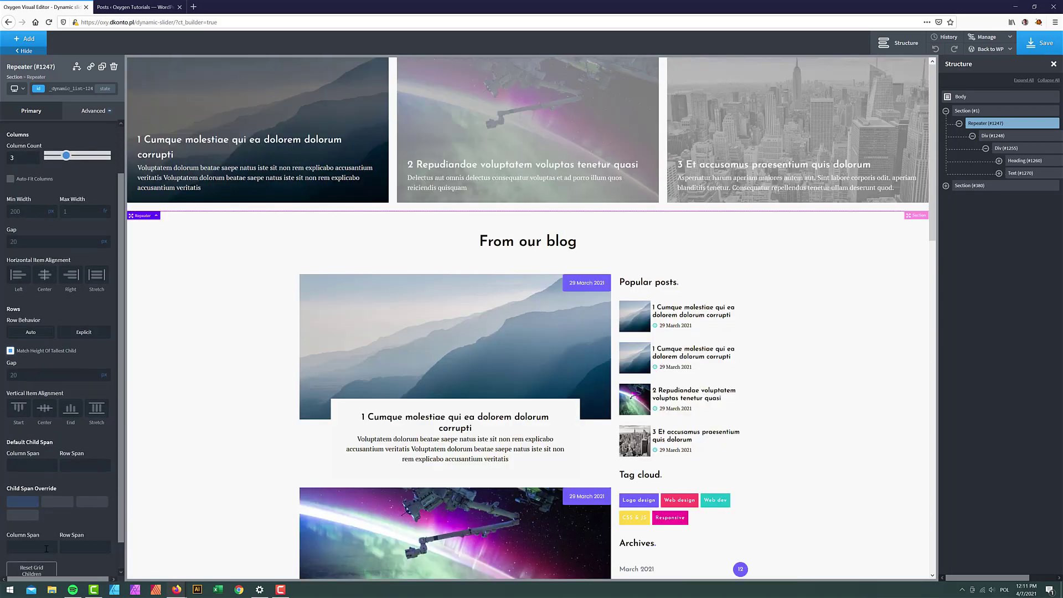
type("3")
left_click(72, 547)
type("3")
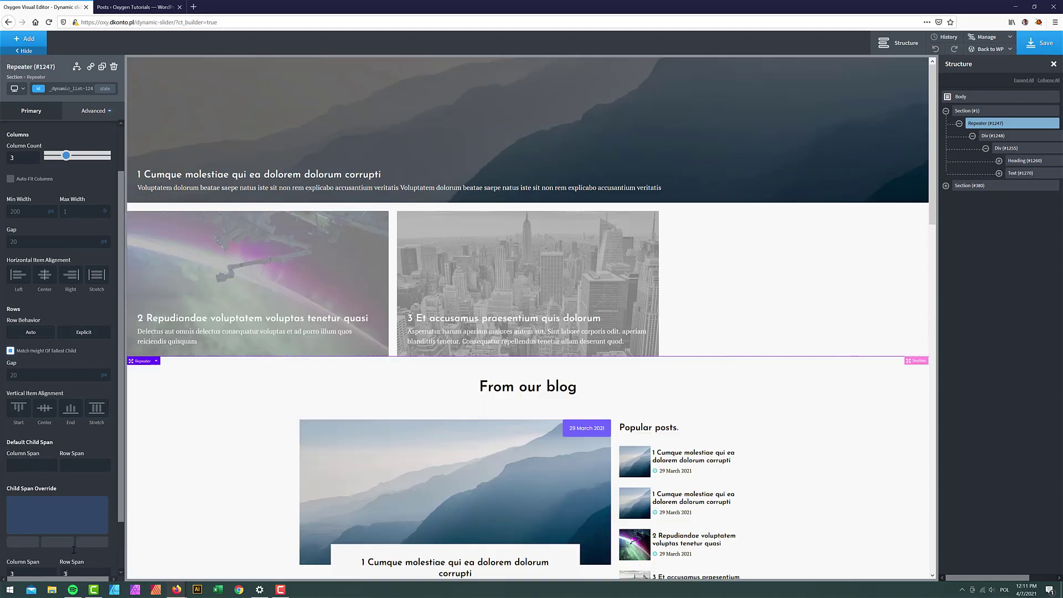
scroll(28, 531, "down", 2)
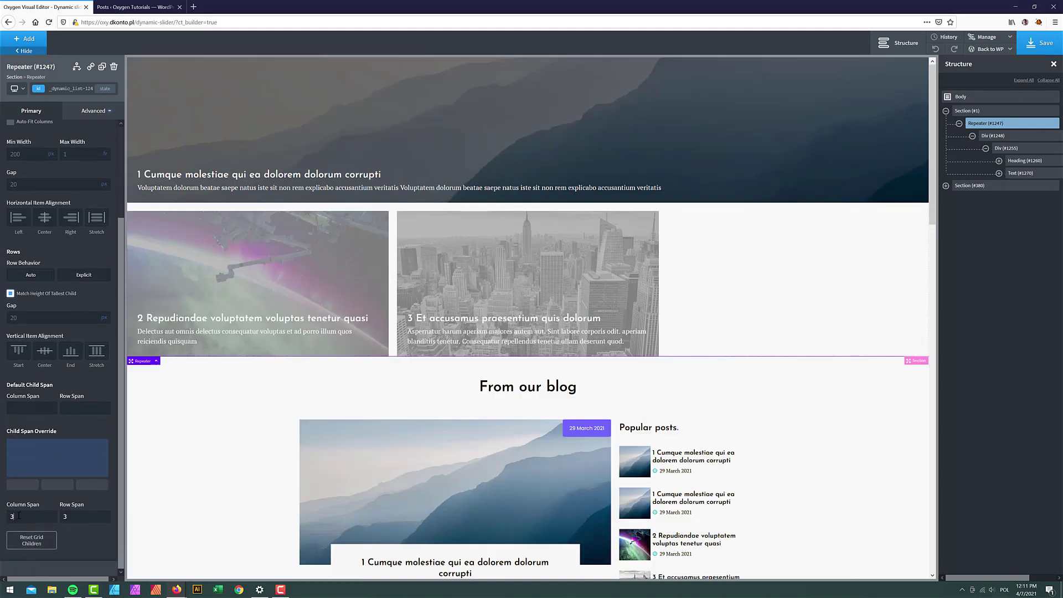
Set the first grid child's span override to a column span of 2 and a row span of 2
type("2")
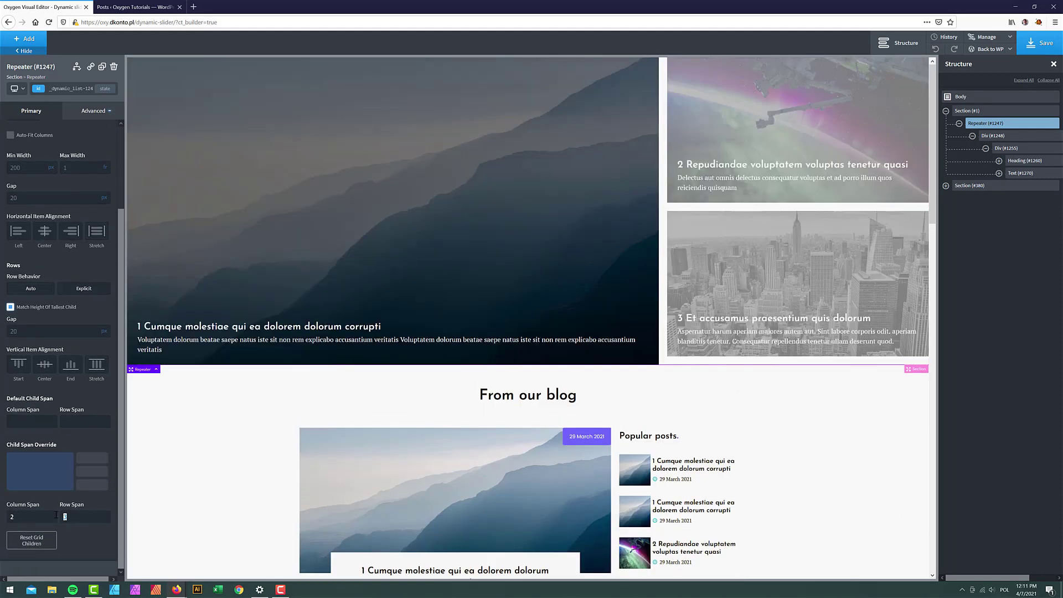
type("2")
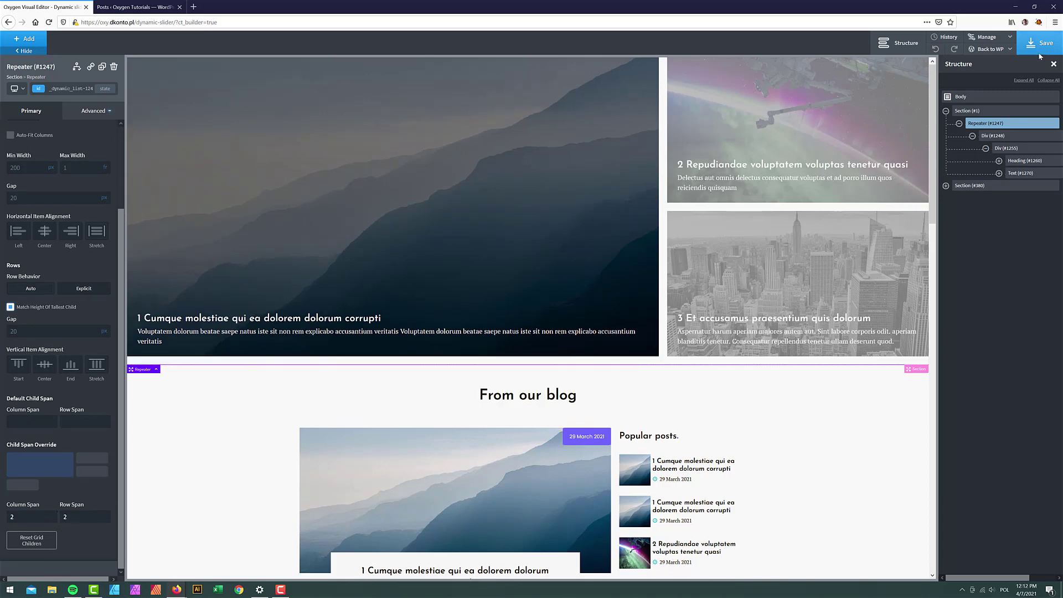
Add a Slider element inside the section that holds the repeater
left_click(959, 123)
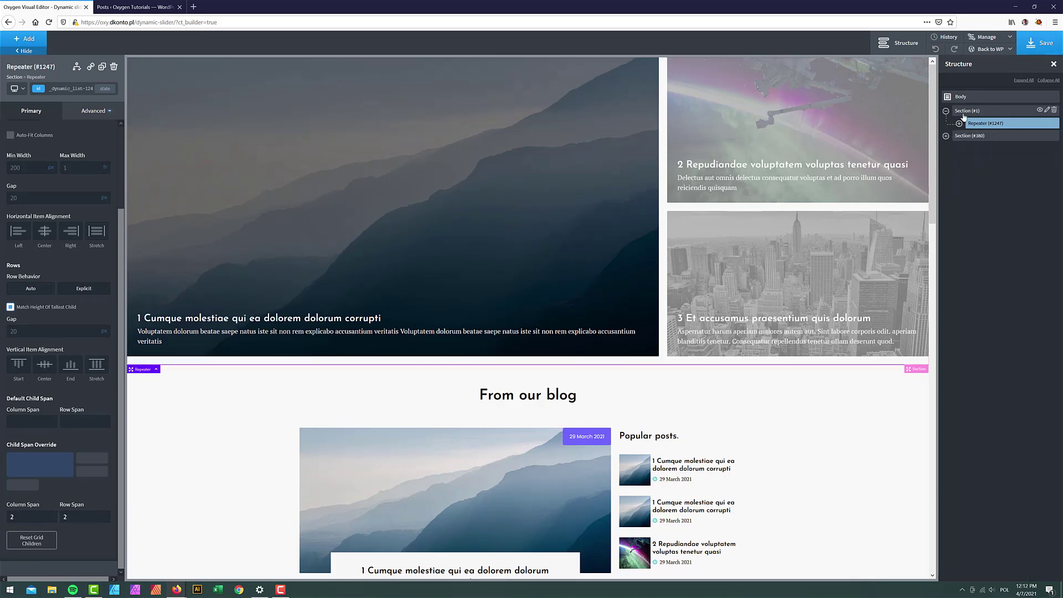
left_click(961, 115)
left_click(43, 41)
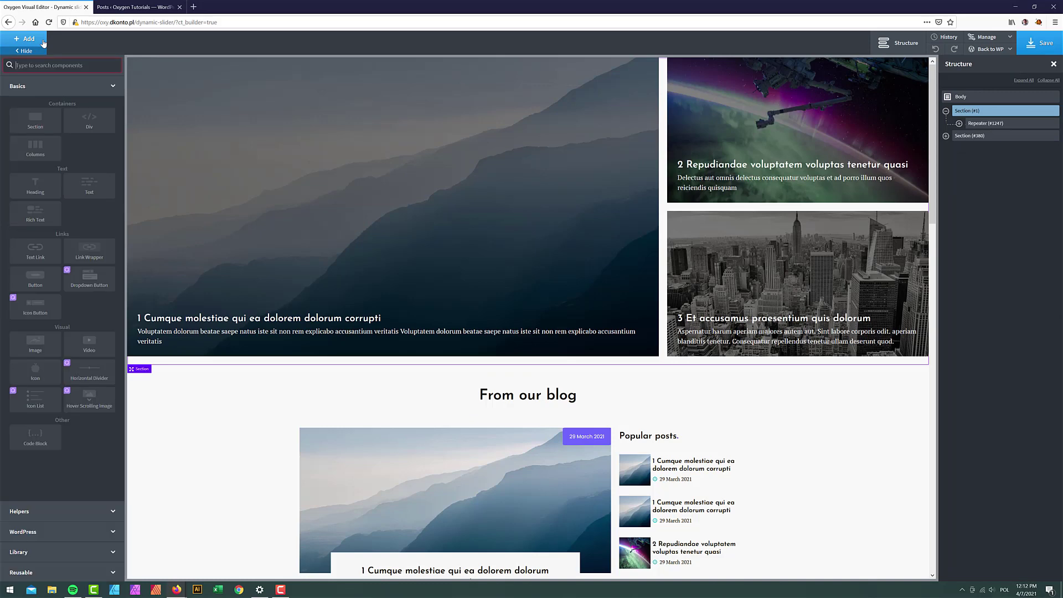
type("slider")
left_click(42, 97)
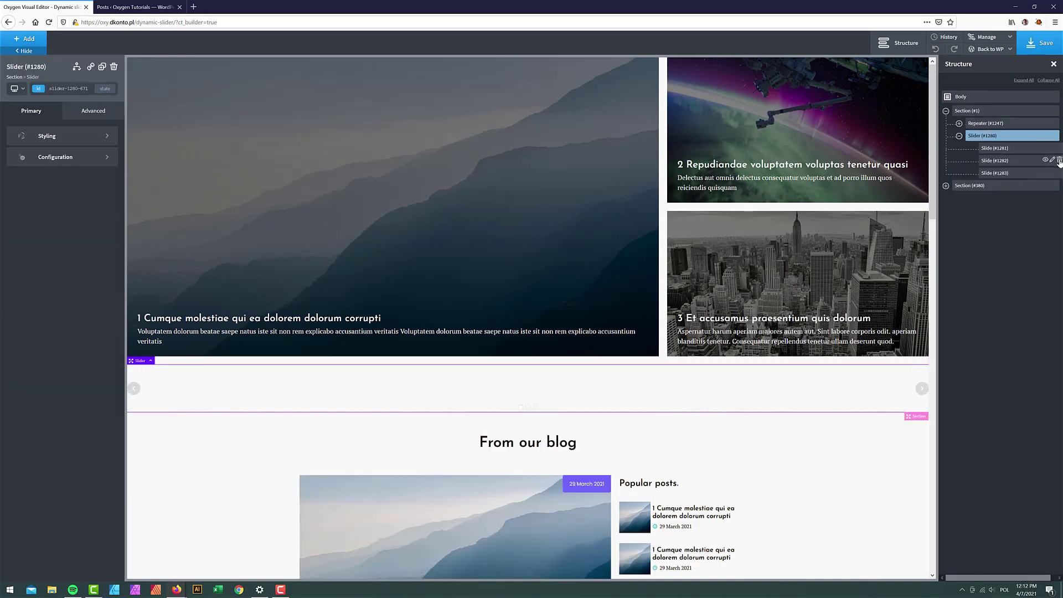
Delete the slider's two extra slides and nest the repeater inside the remaining slide
left_click(1059, 160)
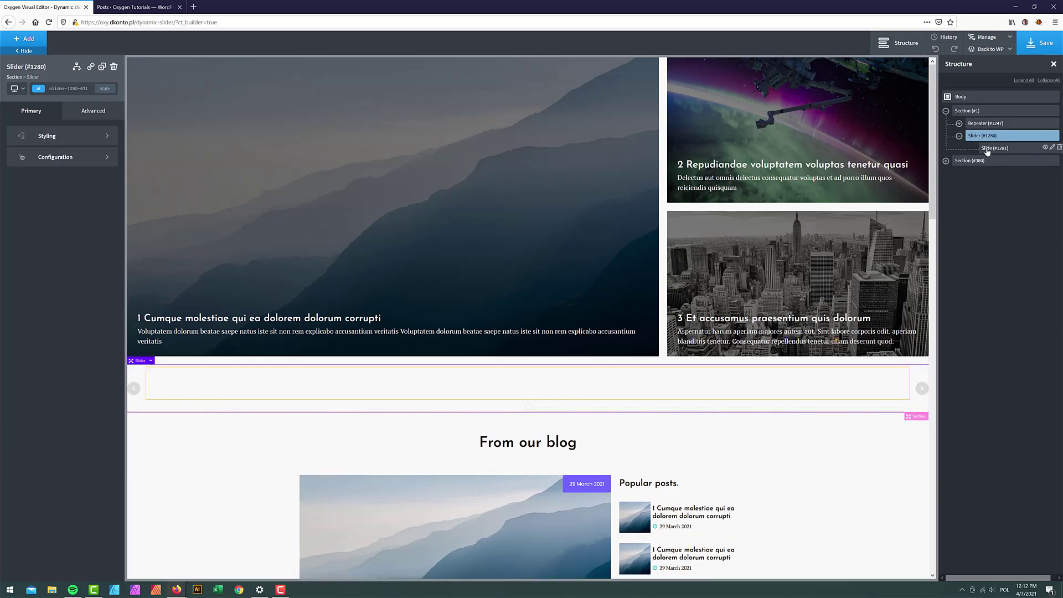
left_click_drag(973, 126, 992, 142)
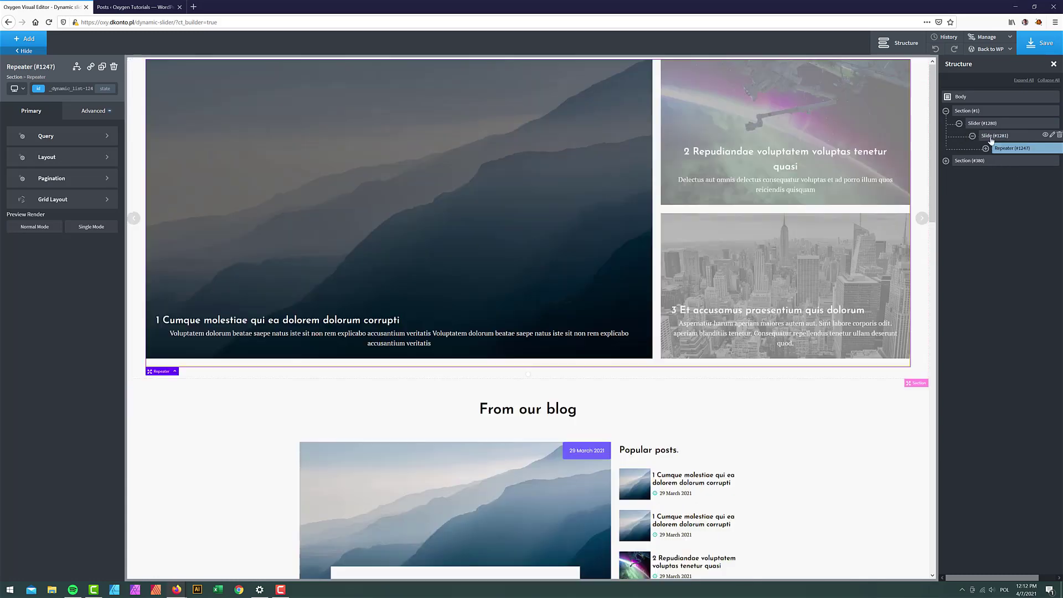
Set the slider's animation speed to 350 milliseconds and remove the padding around its slides
left_click(992, 137)
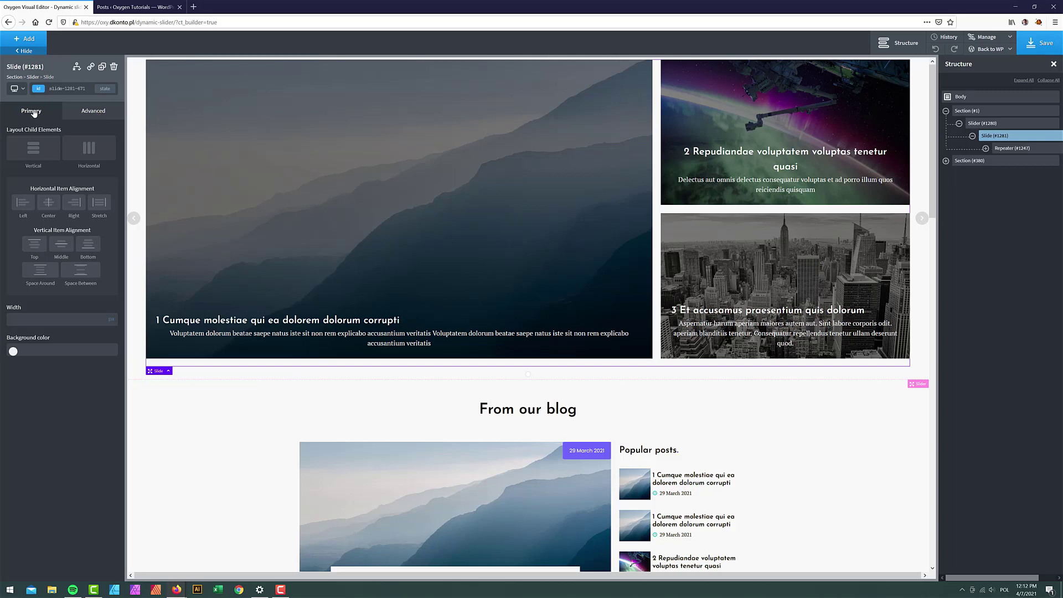
left_click(975, 124)
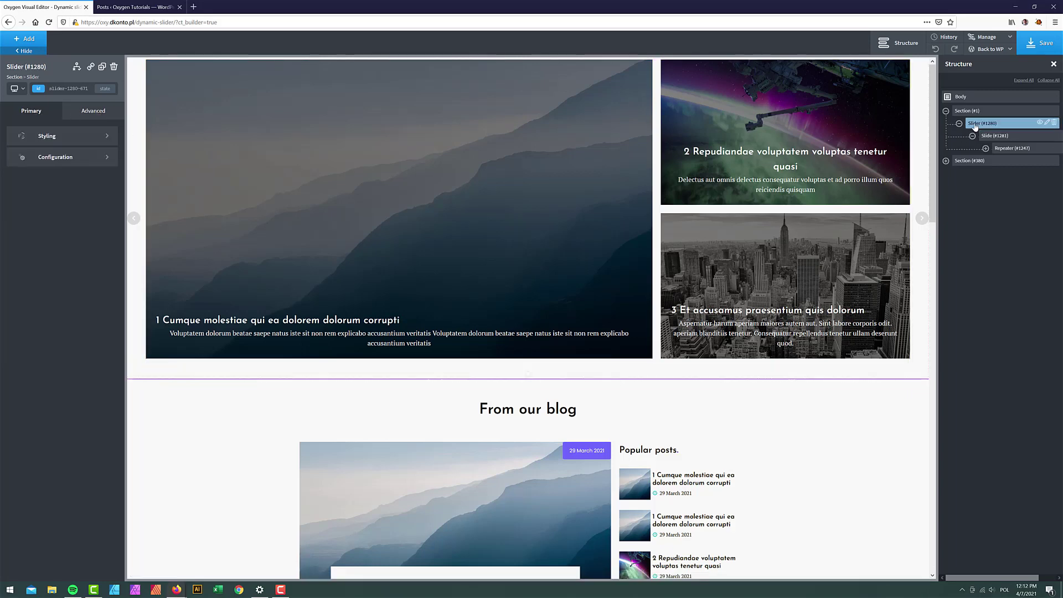
left_click(47, 136)
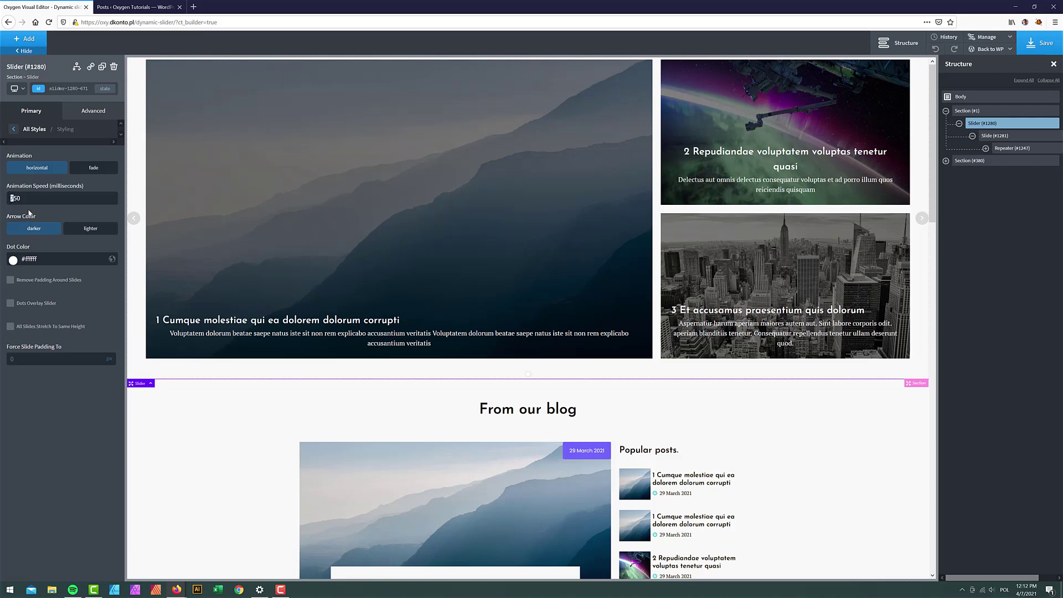
type("3")
left_click(49, 281)
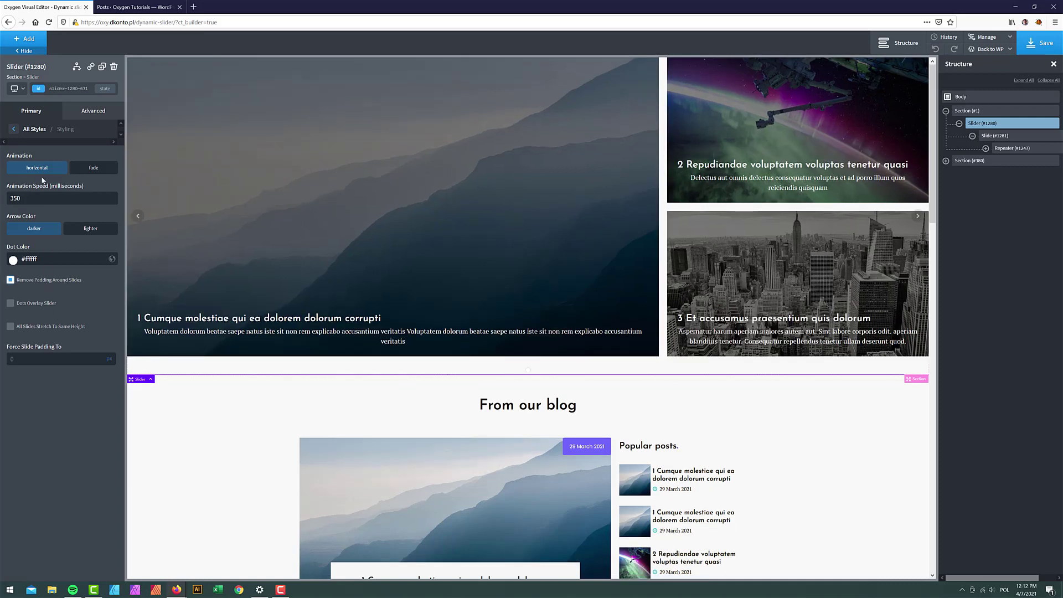
Turn off the navigation dots in the slider's configuration
left_click(13, 128)
left_click(35, 157)
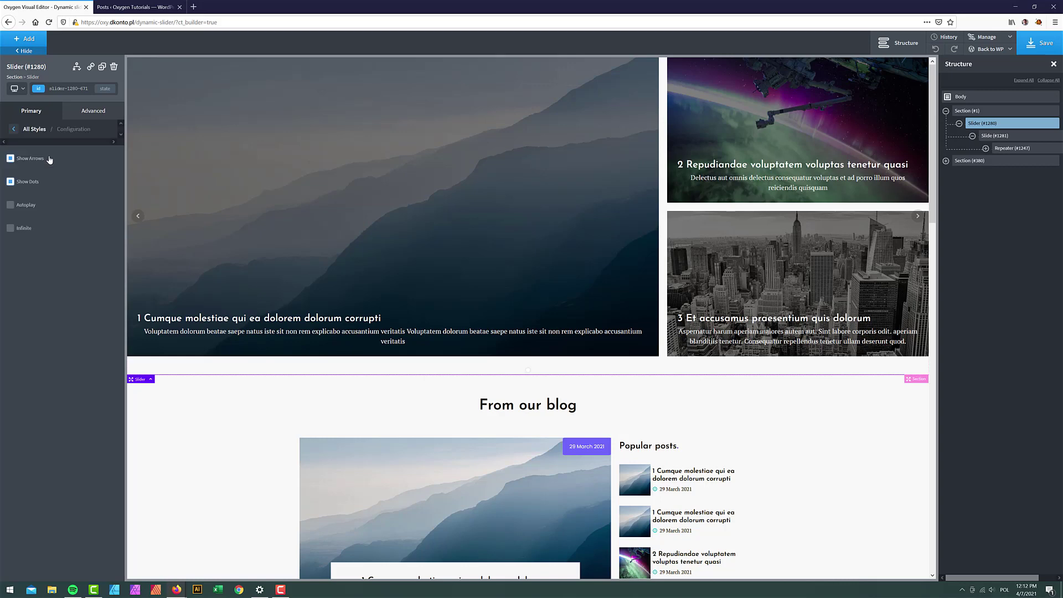
left_click(11, 182)
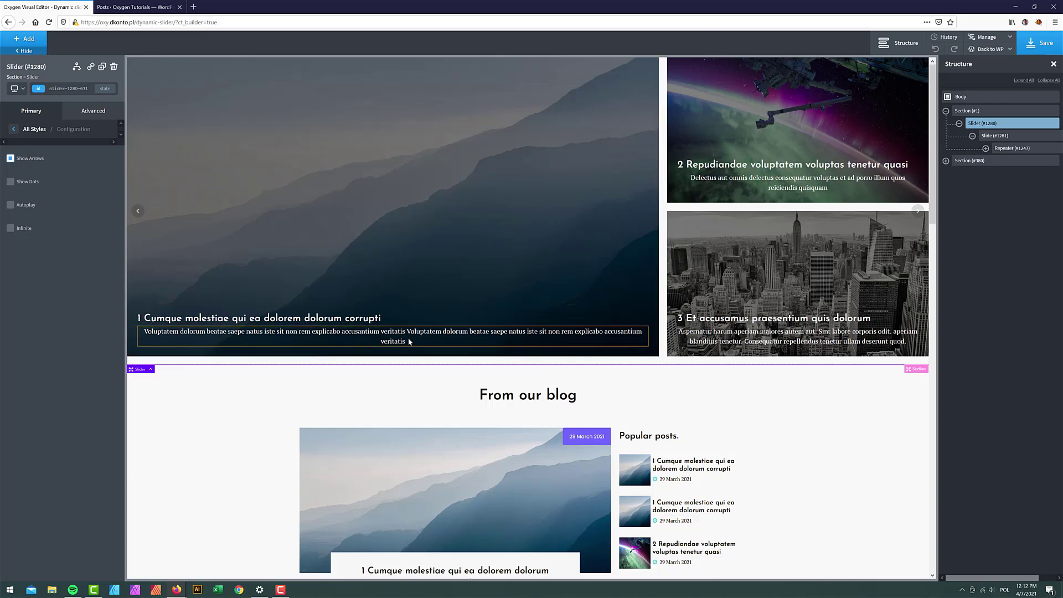
Left-align the post excerpt text in the repeater and save the page
left_click(332, 335)
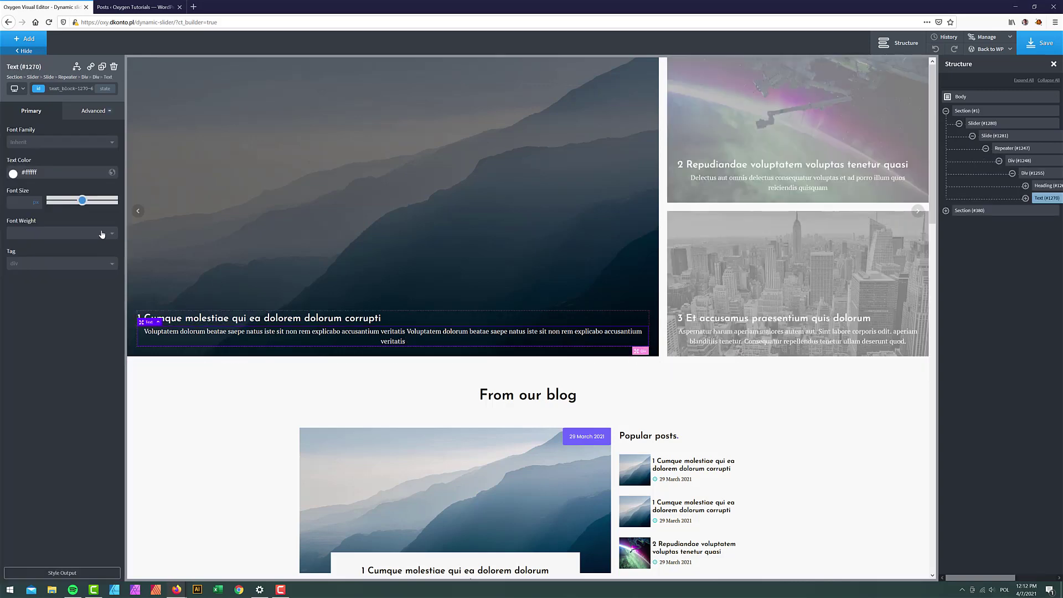
left_click(91, 111)
left_click(65, 199)
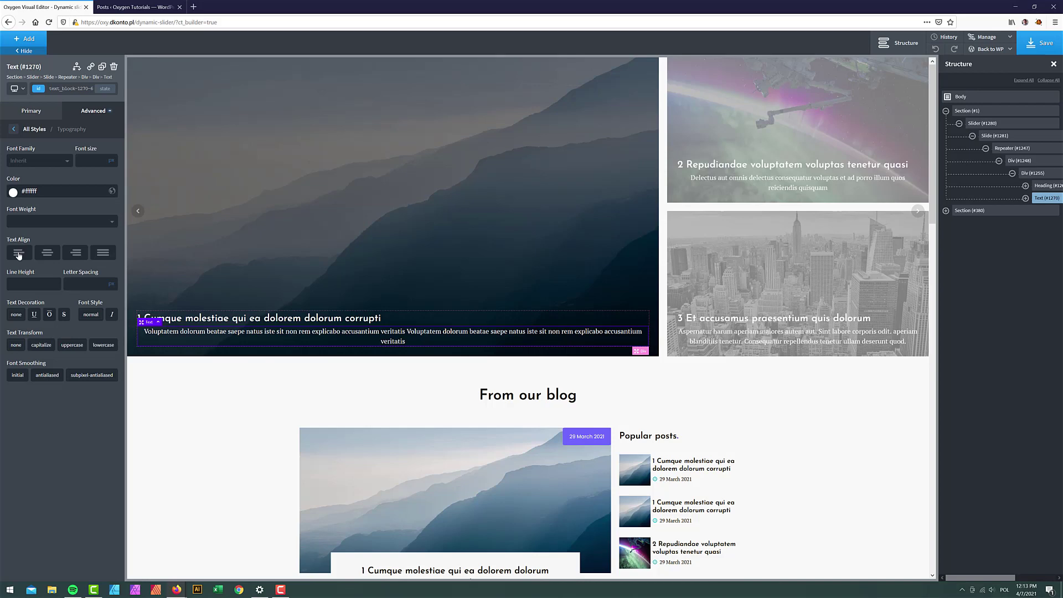
left_click(19, 254)
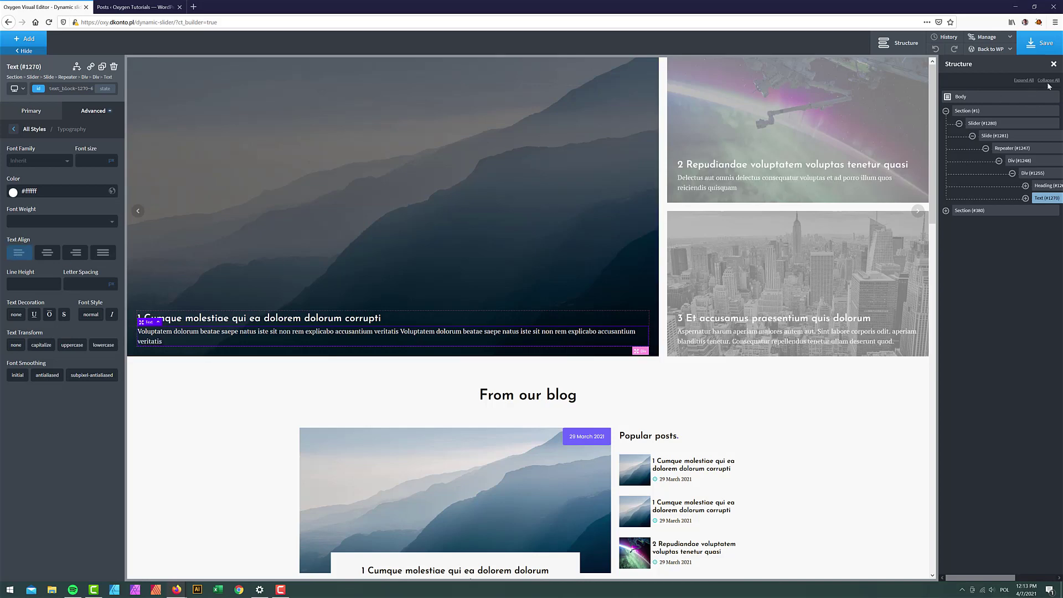
left_click(1048, 47)
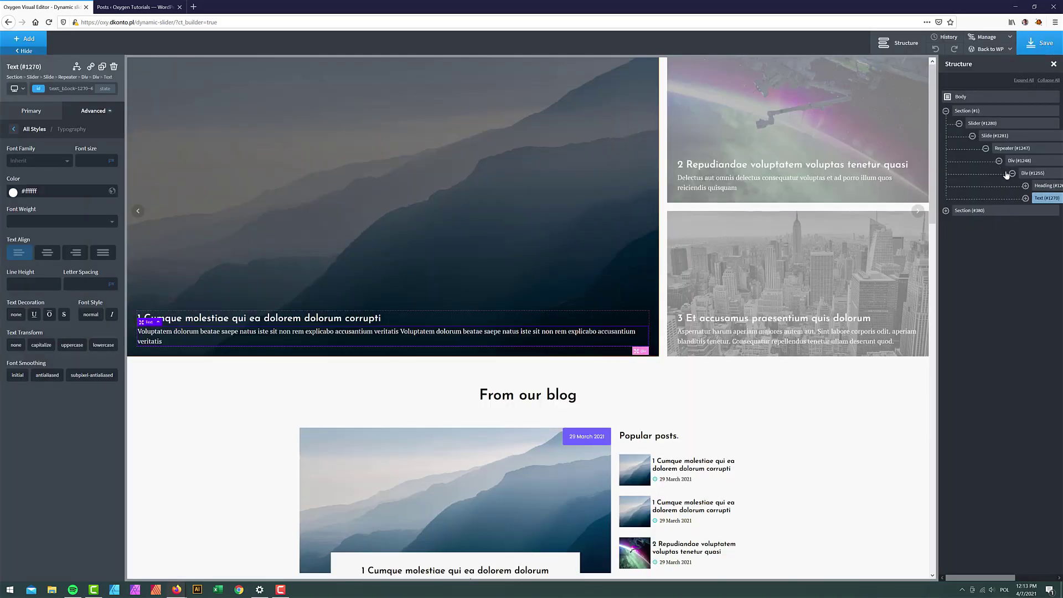
Duplicate the slide and apply the query parameters posts_per_page=3&post_type=post&offset=3&no_found_rows=true to the copy's repeater
left_click(986, 147)
left_click(994, 136)
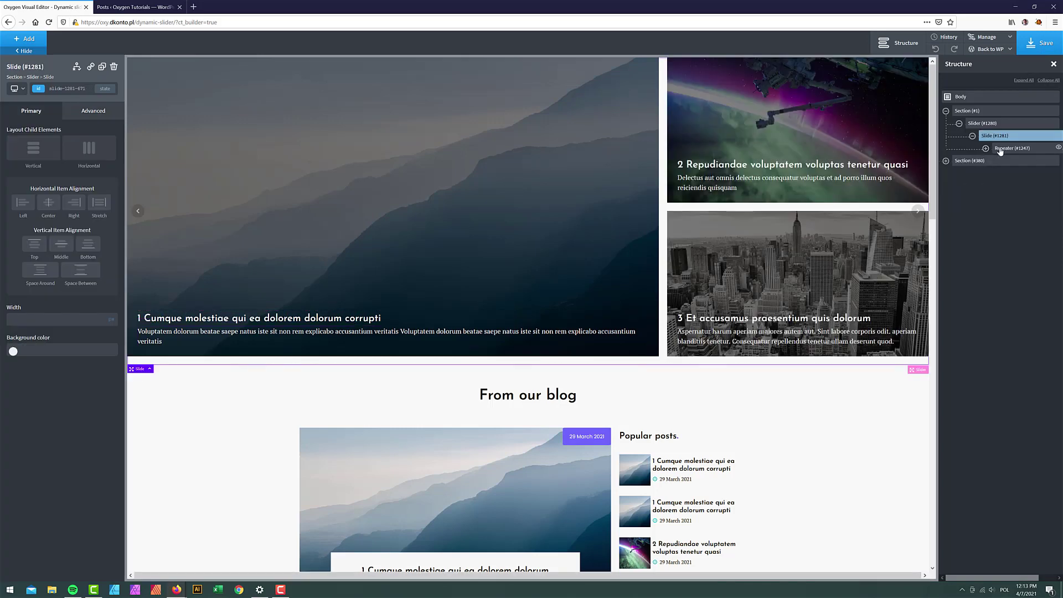
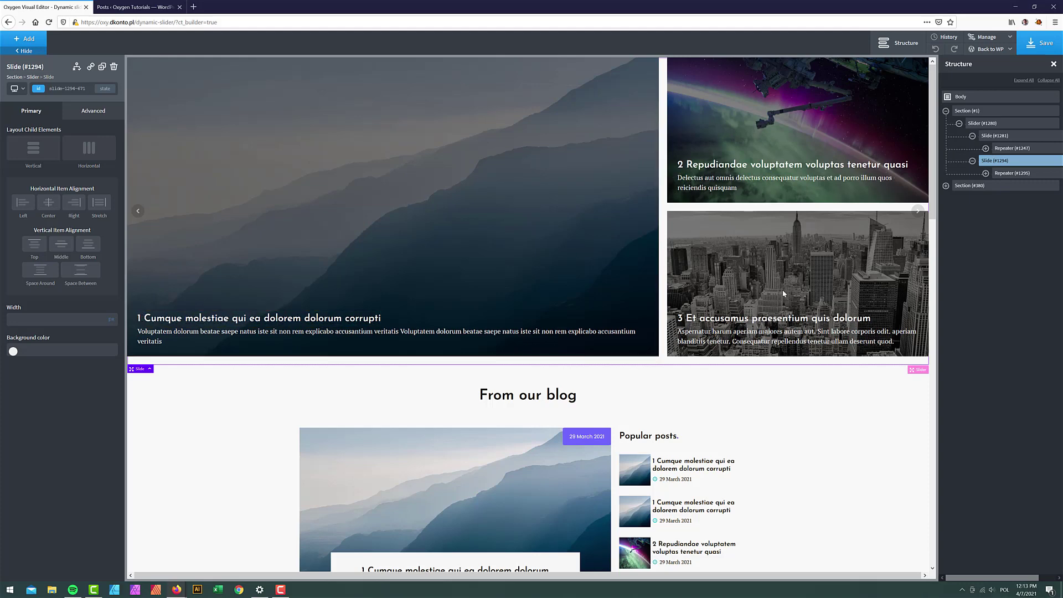
left_click(1007, 174)
left_click(61, 138)
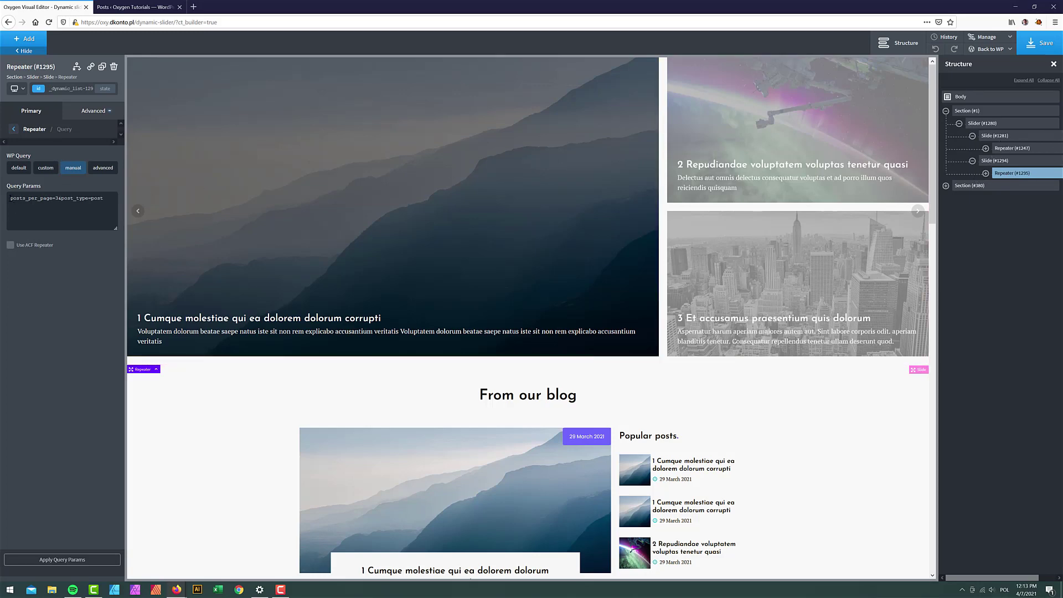
left_click_drag(10, 198, 109, 202)
left_click(105, 201)
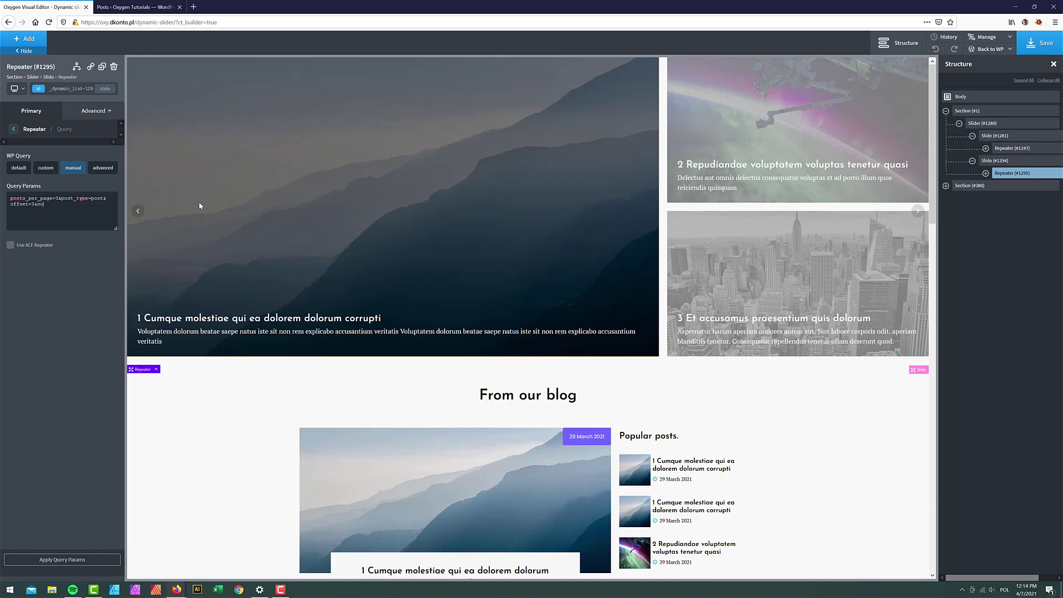
type("found_rows=true")
left_click(70, 559)
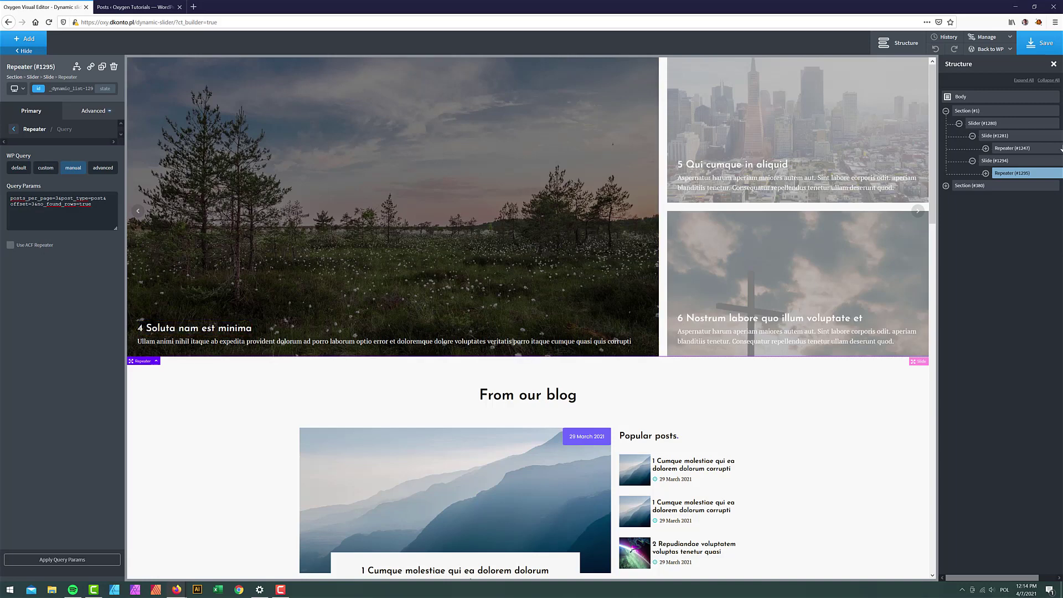
Duplicate the second slide, apply a query offset of 6 to the new copy's repeater, and save the page
left_click(1052, 161)
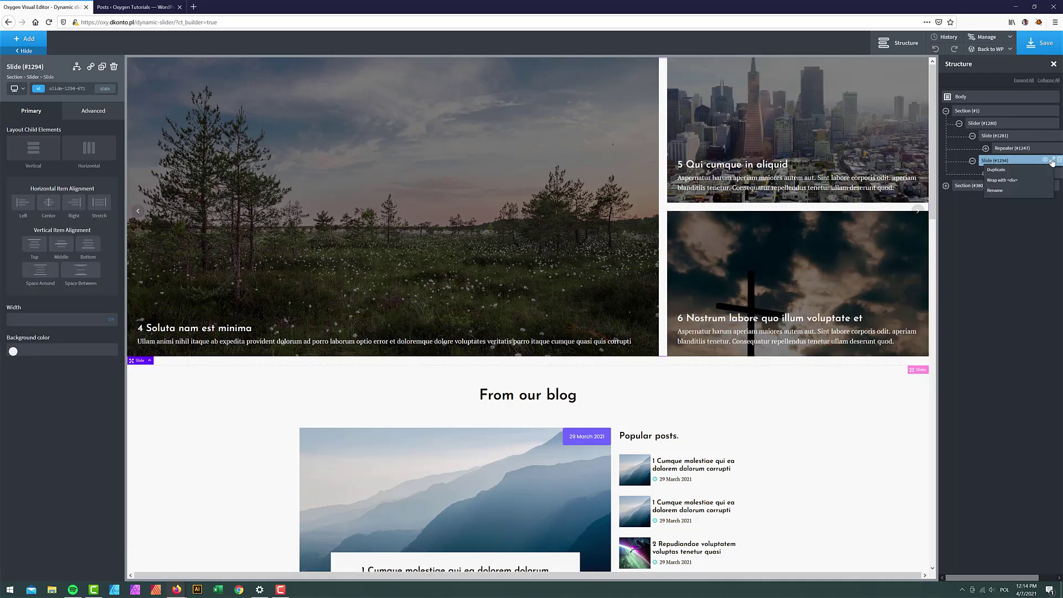
left_click(1012, 169)
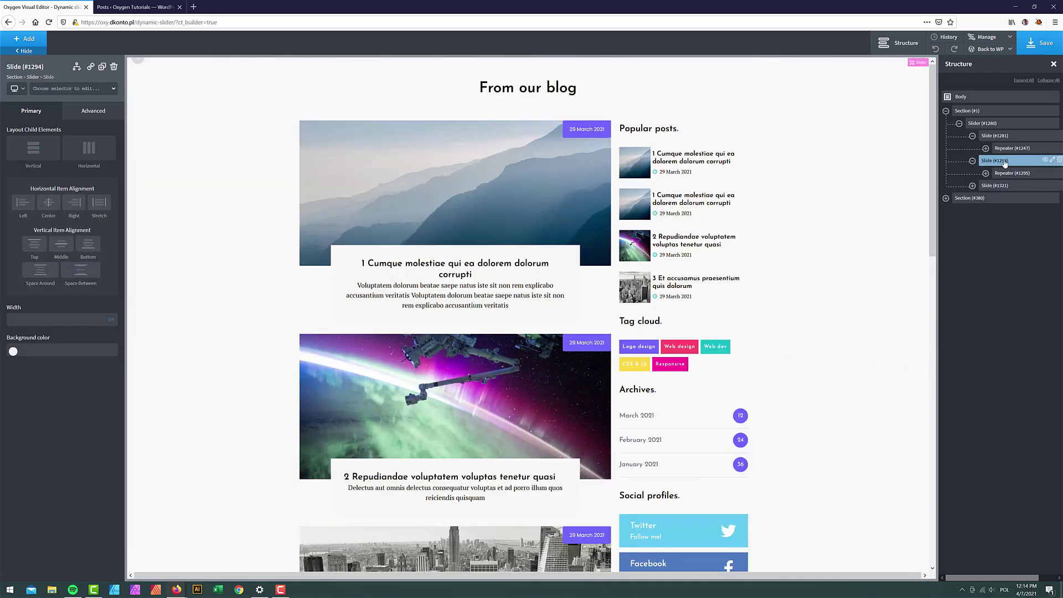
left_click(994, 185)
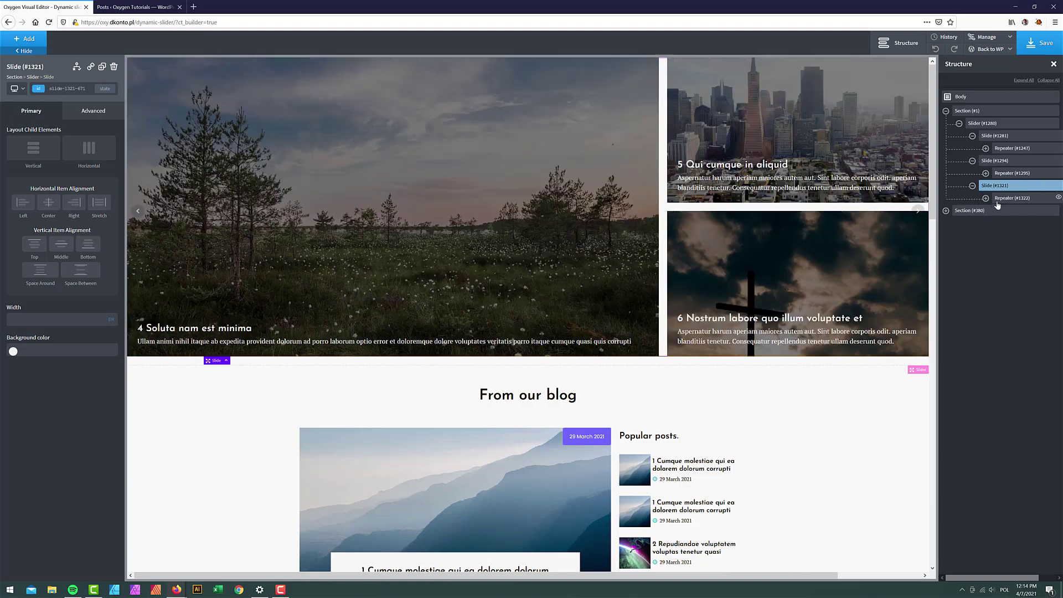
left_click(1011, 199)
left_click(45, 136)
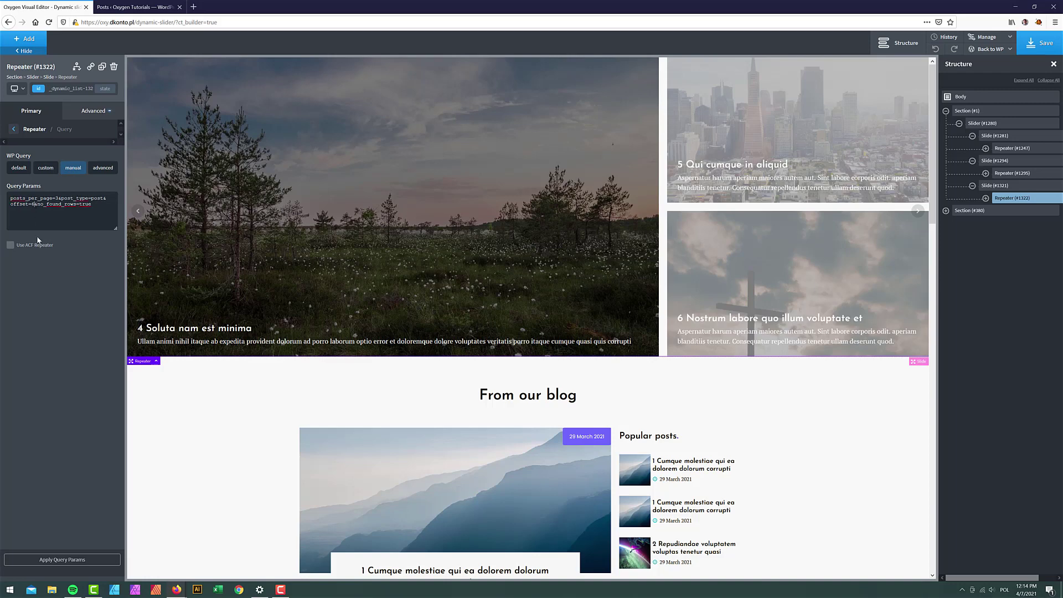
left_click(67, 559)
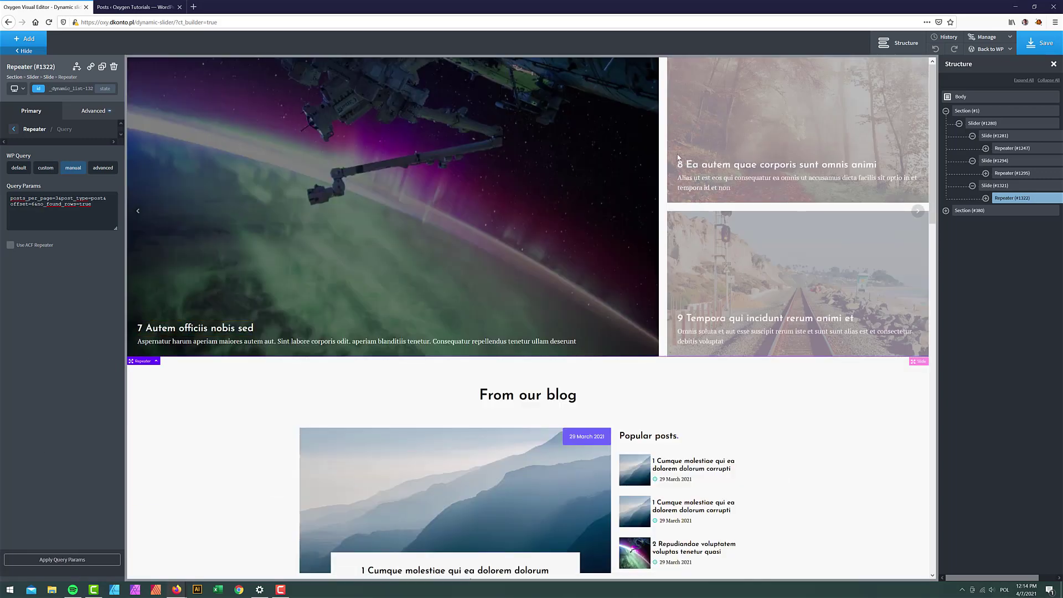
left_click(1037, 47)
Reload the live Dynamic slider page in the other browser window and advance through its slides
mouse_move(177, 591)
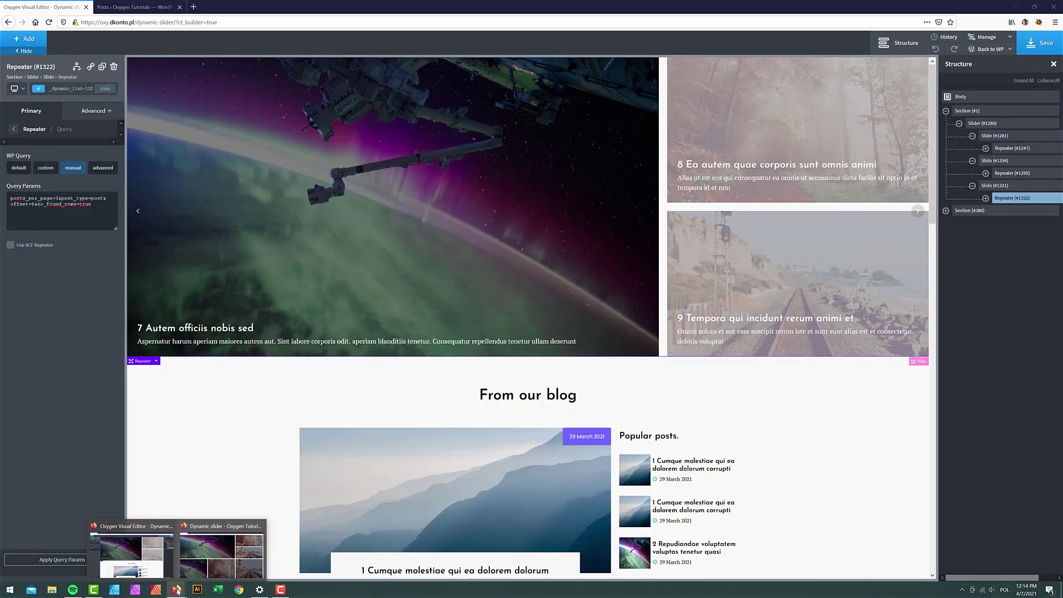
left_click(210, 551)
left_click(49, 22)
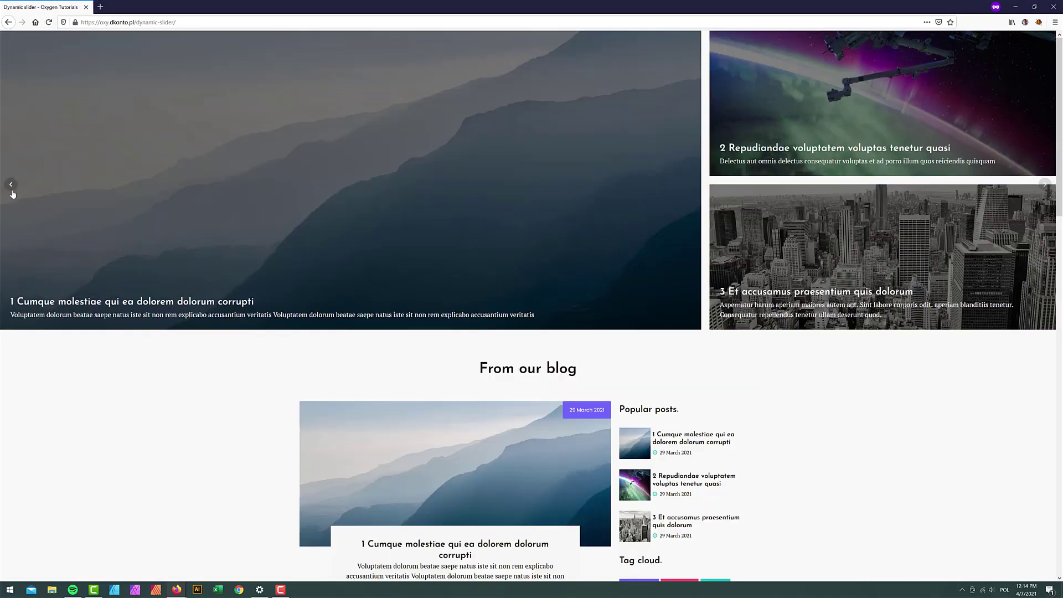
left_click(1045, 185)
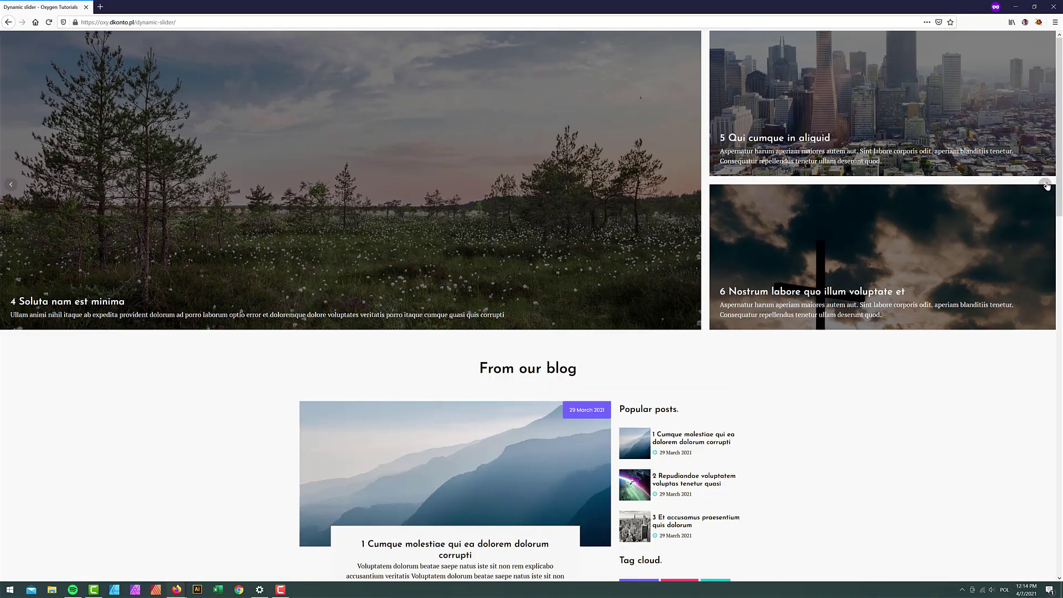
left_click(1045, 185)
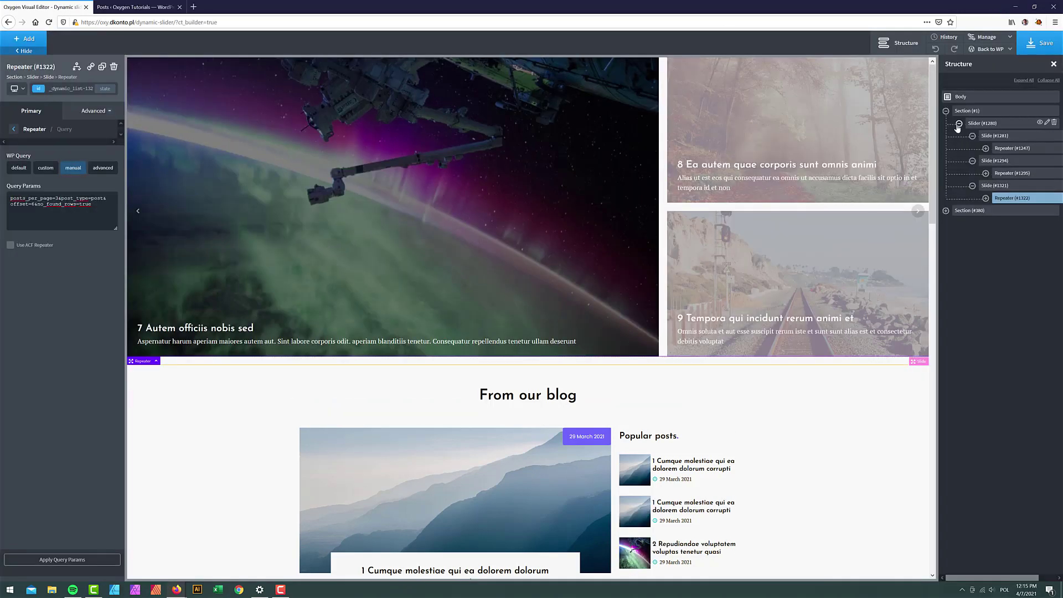
Duplicate the whole slider within the section
left_click(959, 123)
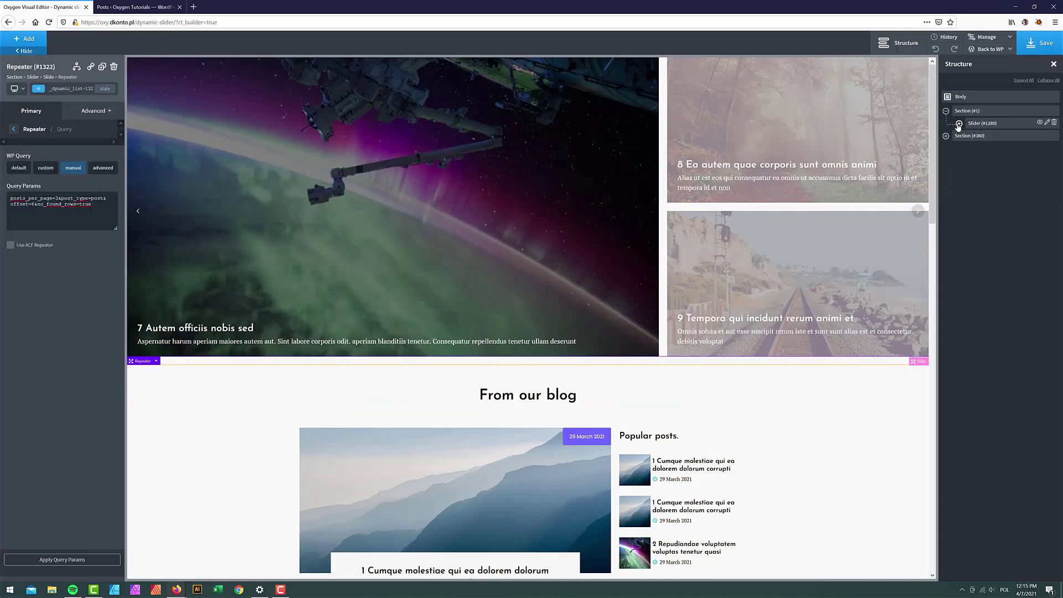
left_click(990, 124)
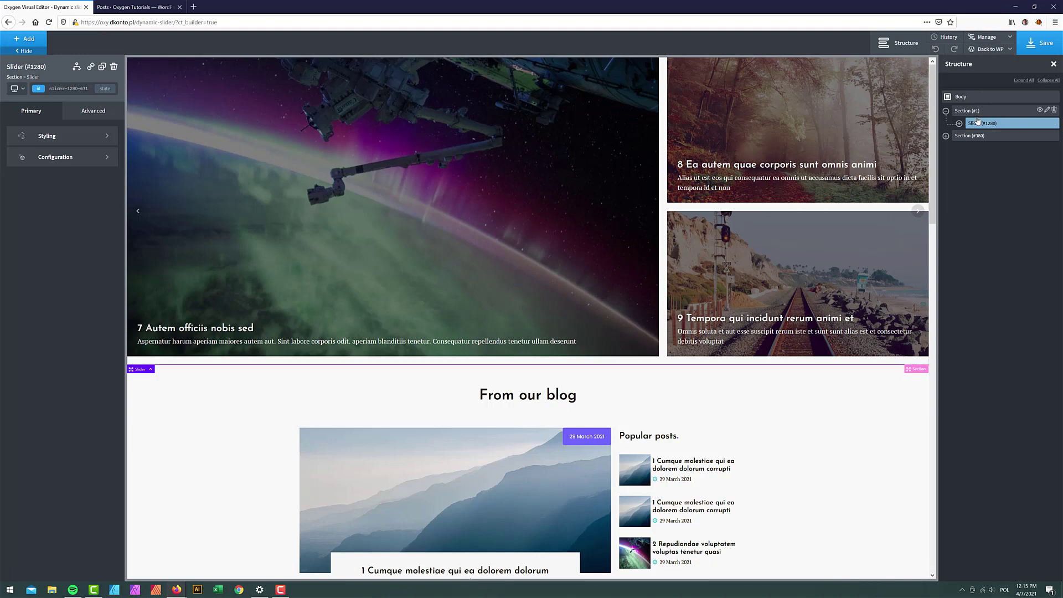
left_click(102, 67)
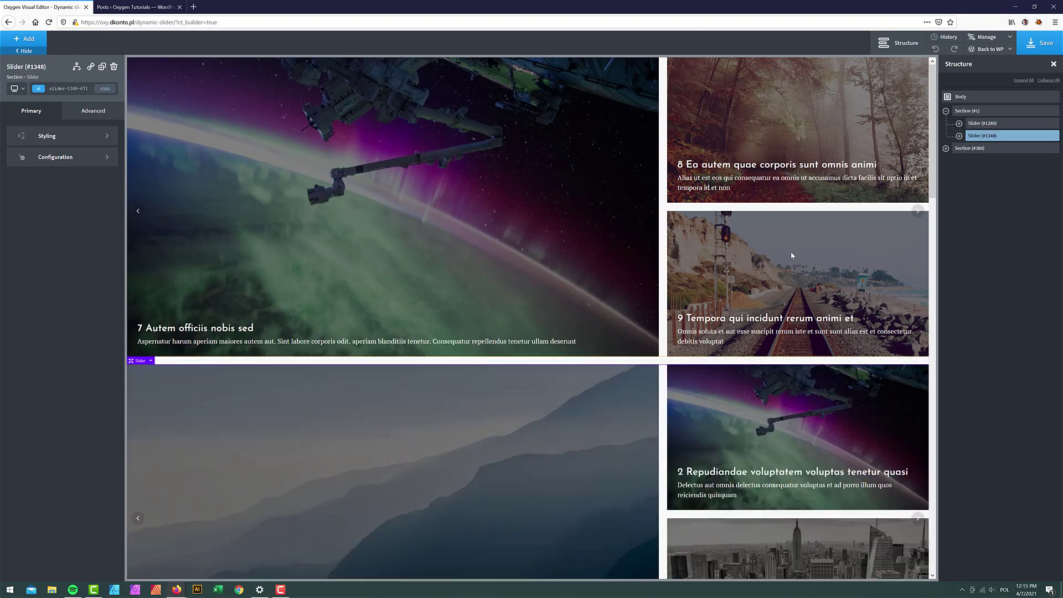
scroll(789, 244, "down", 3)
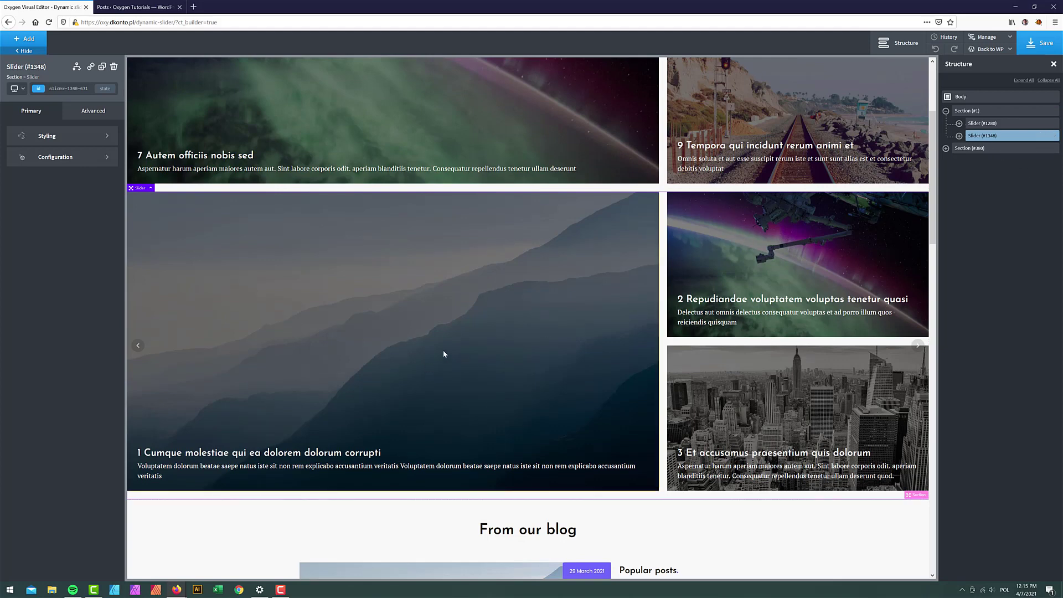
In the duplicated slider, set the first grid child's column and row span to 1 in the second slide's repeater and save the page
left_click(959, 135)
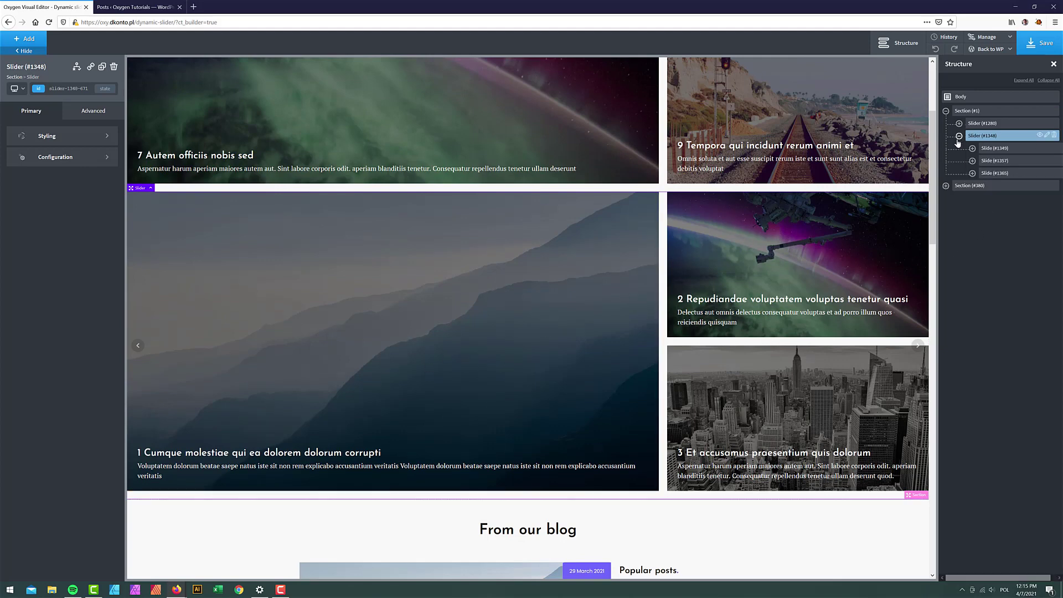
left_click(973, 160)
left_click(1007, 173)
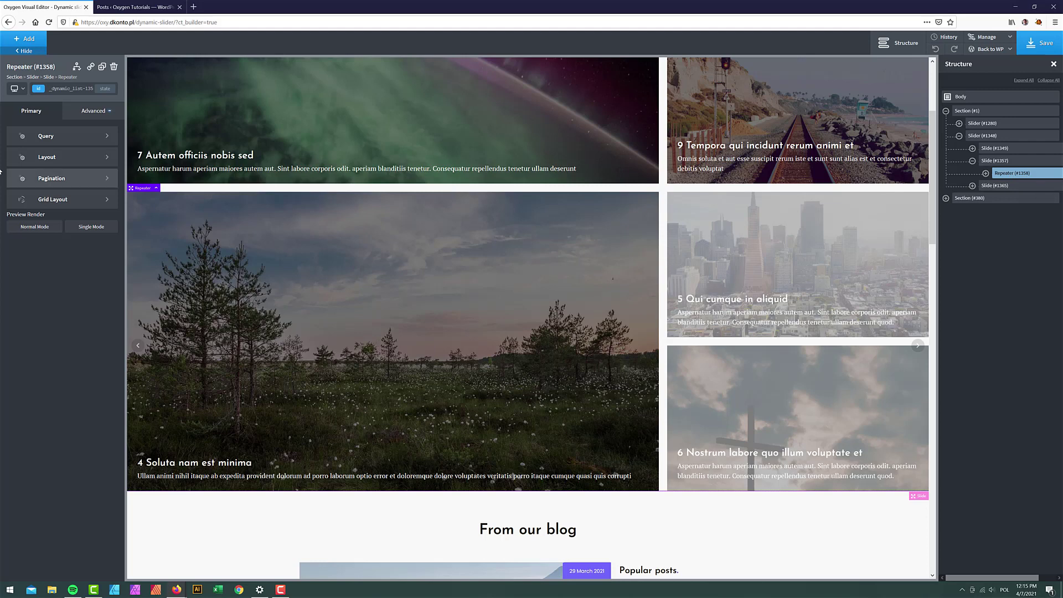
left_click(56, 204)
scroll(82, 499, "down", 1)
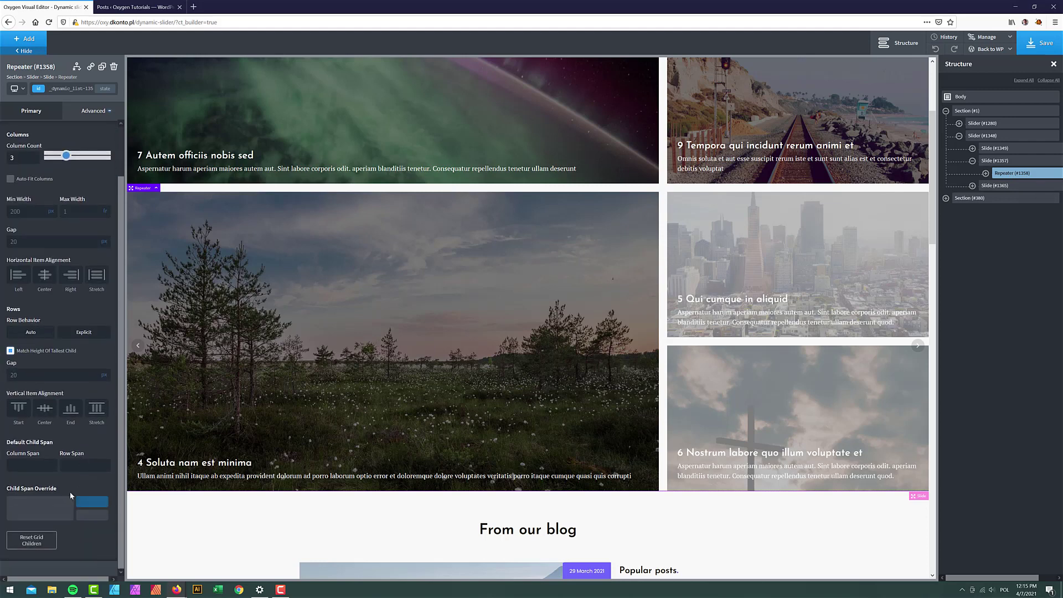
left_click(41, 497)
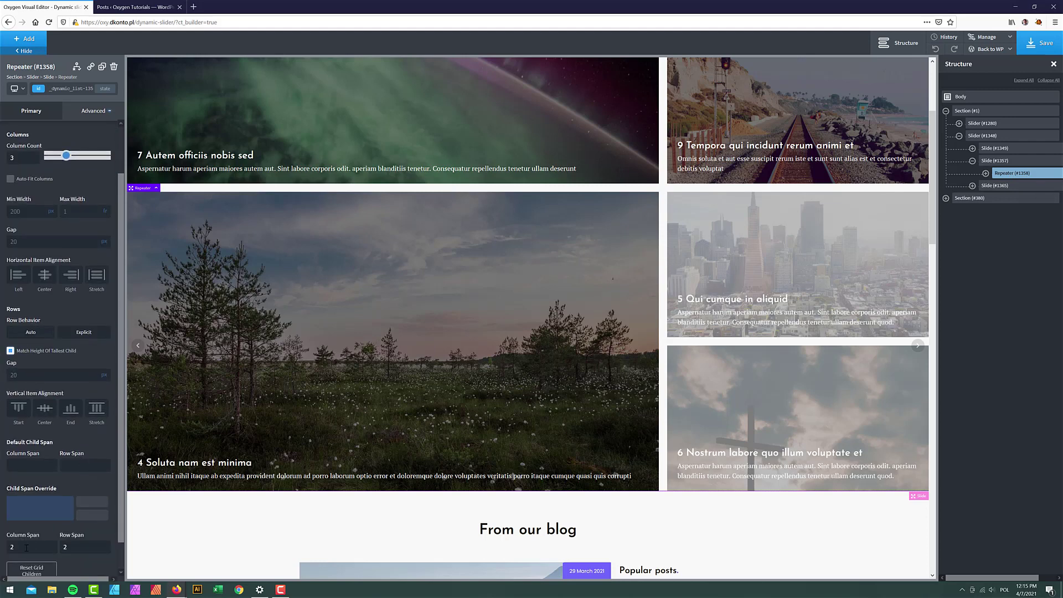
left_click_drag(32, 546, 1, 540)
type("1")
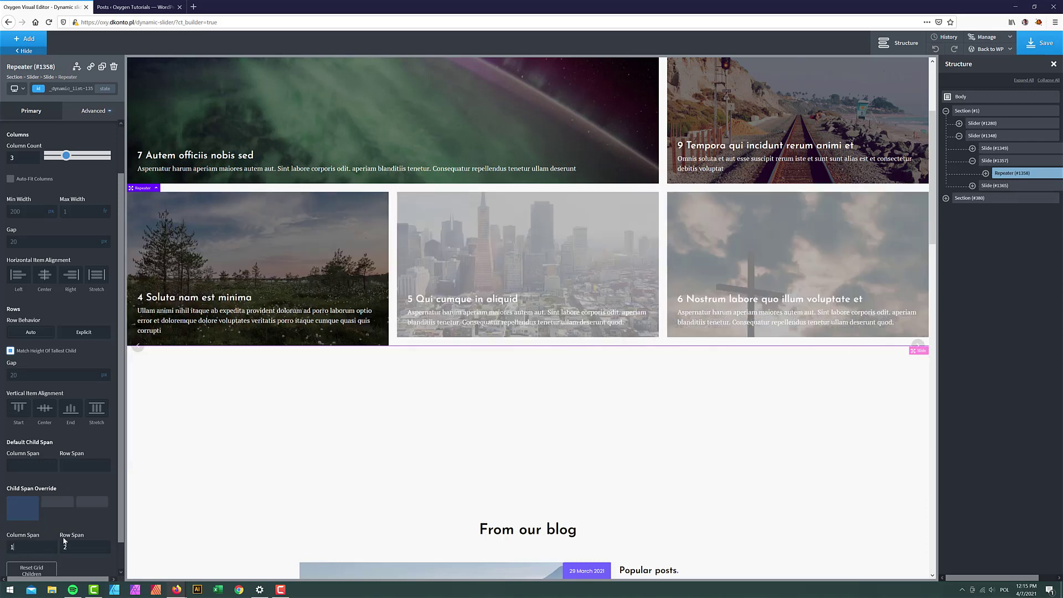
double_click(67, 546)
type("1")
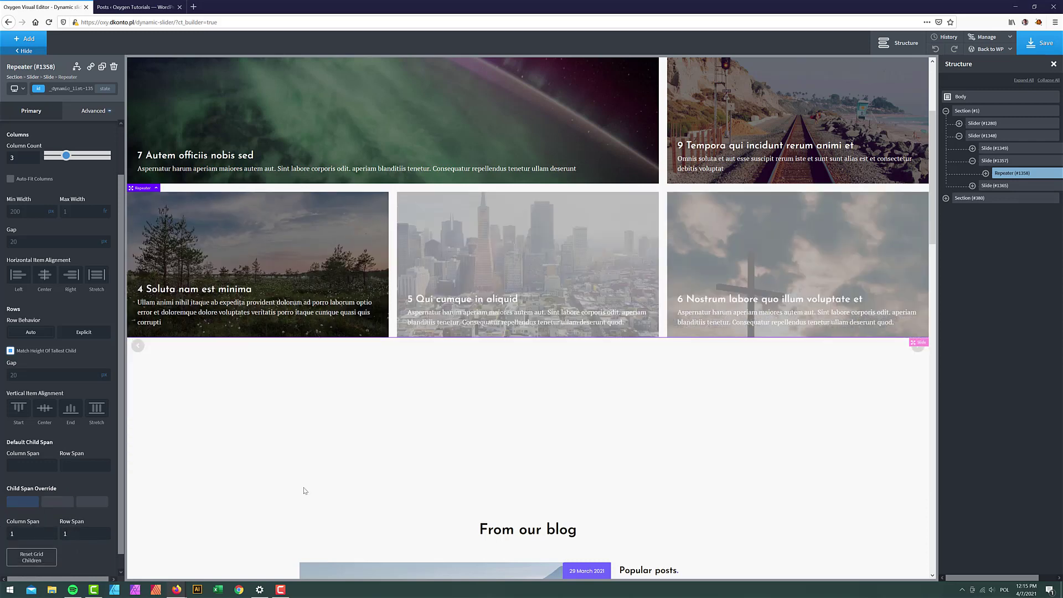
left_click(1029, 47)
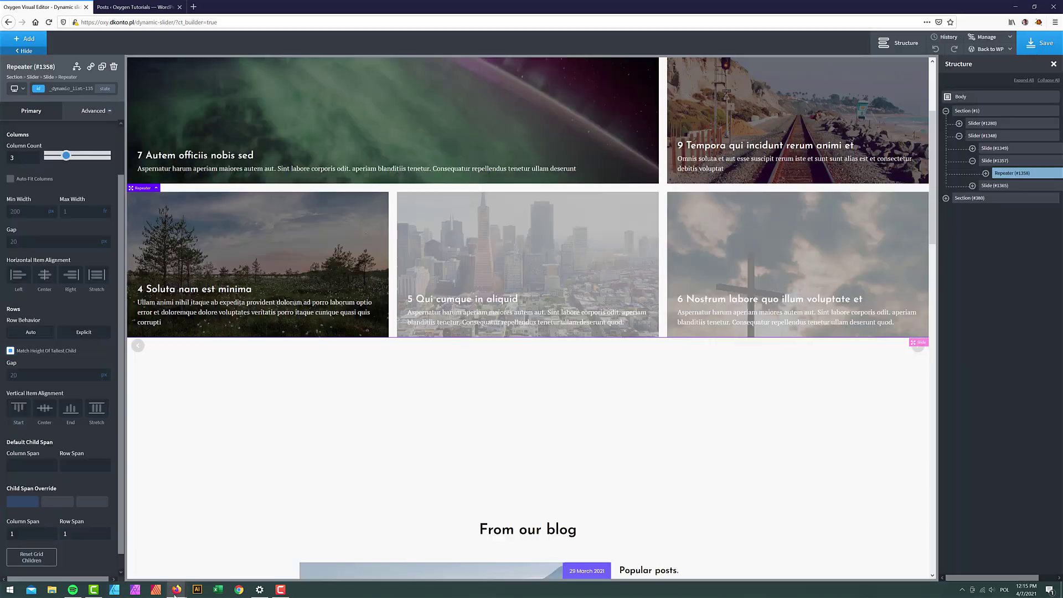
Reload the live Dynamic slider page in the other browser window and advance the duplicated slider to its second slide
mouse_move(176, 589)
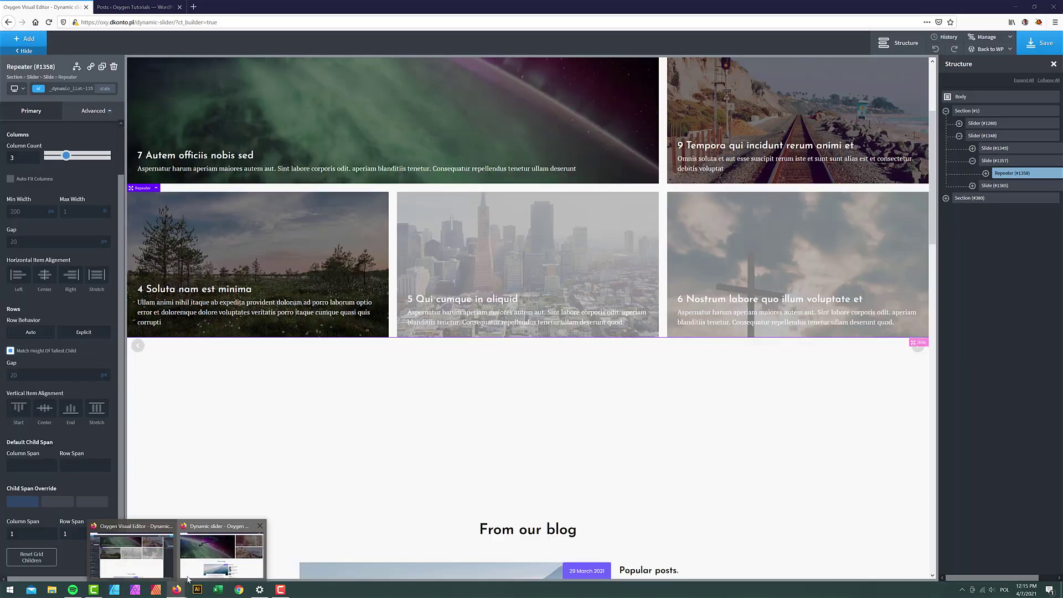
left_click(135, 560)
key("F5")
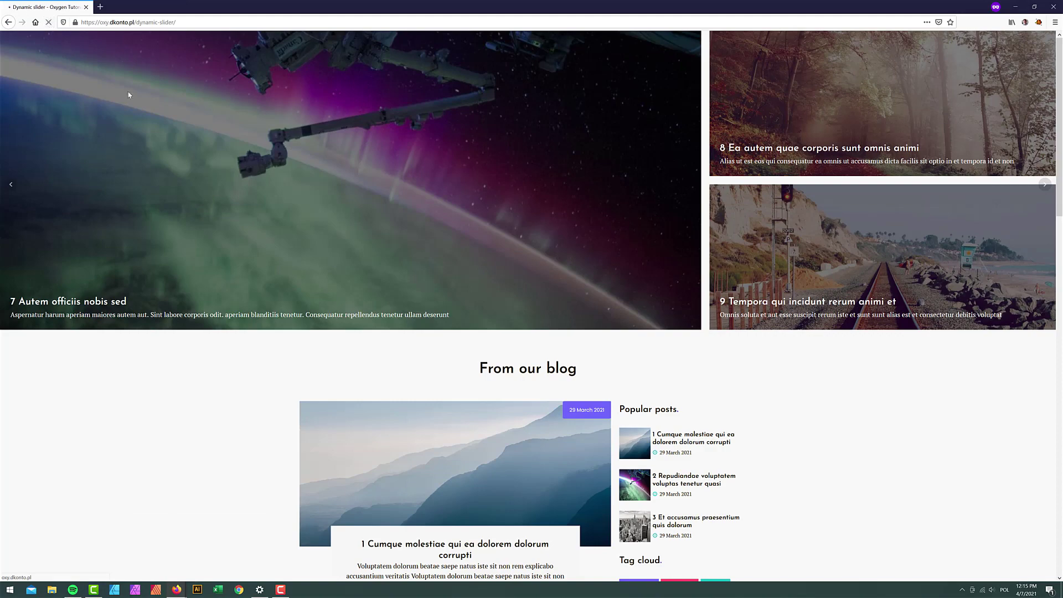
scroll(735, 358, "down", 3)
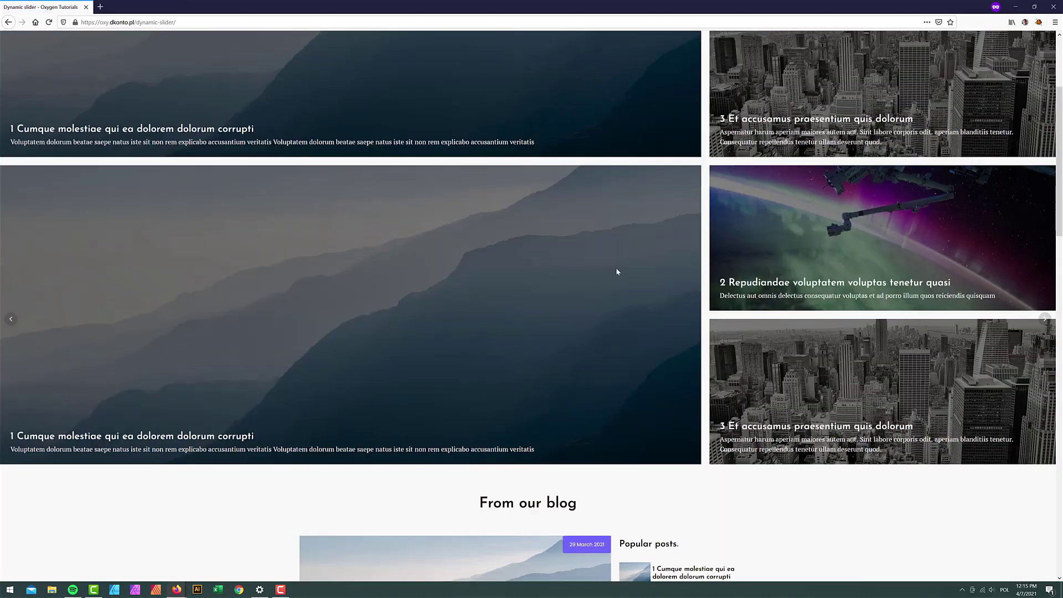
left_click(1045, 319)
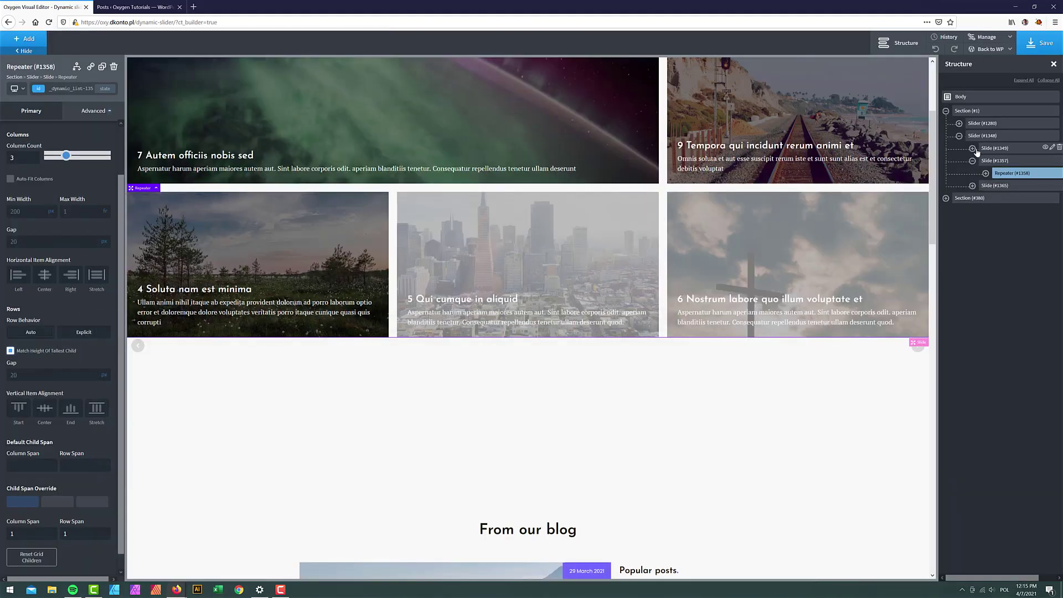
Inspect the size and minimum height of the post div inside the duplicated slider's first slide repeater
left_click(972, 148)
left_click(1004, 161)
left_click(985, 160)
left_click(1016, 173)
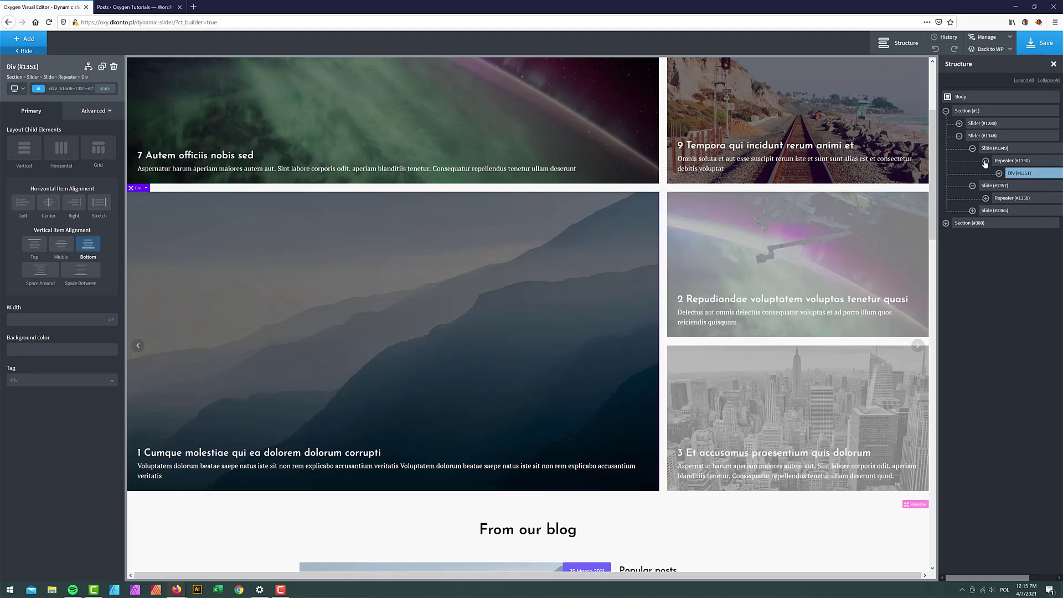
left_click(94, 111)
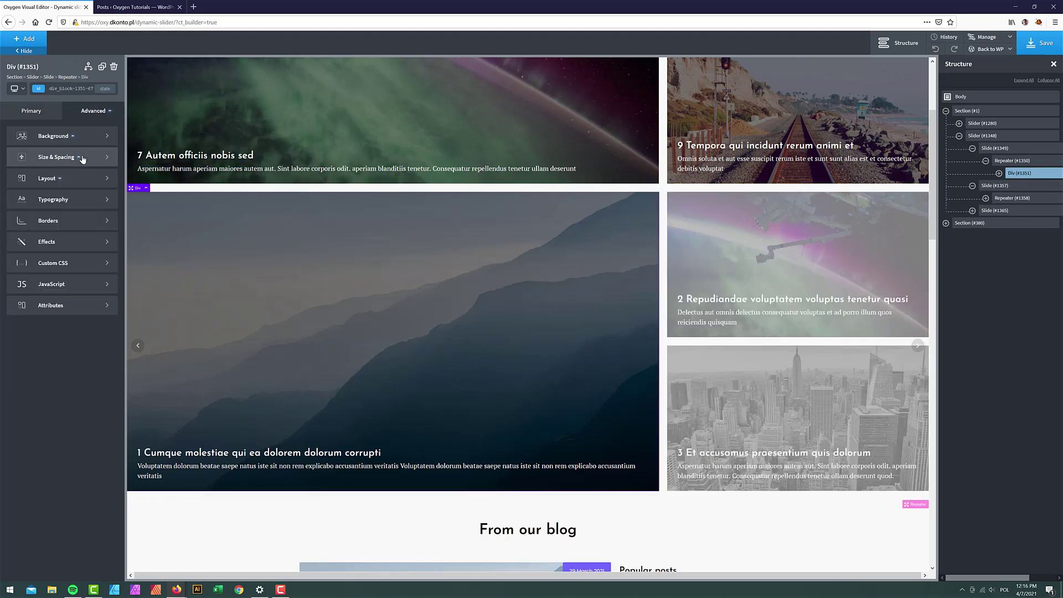
left_click(83, 158)
left_click(46, 252)
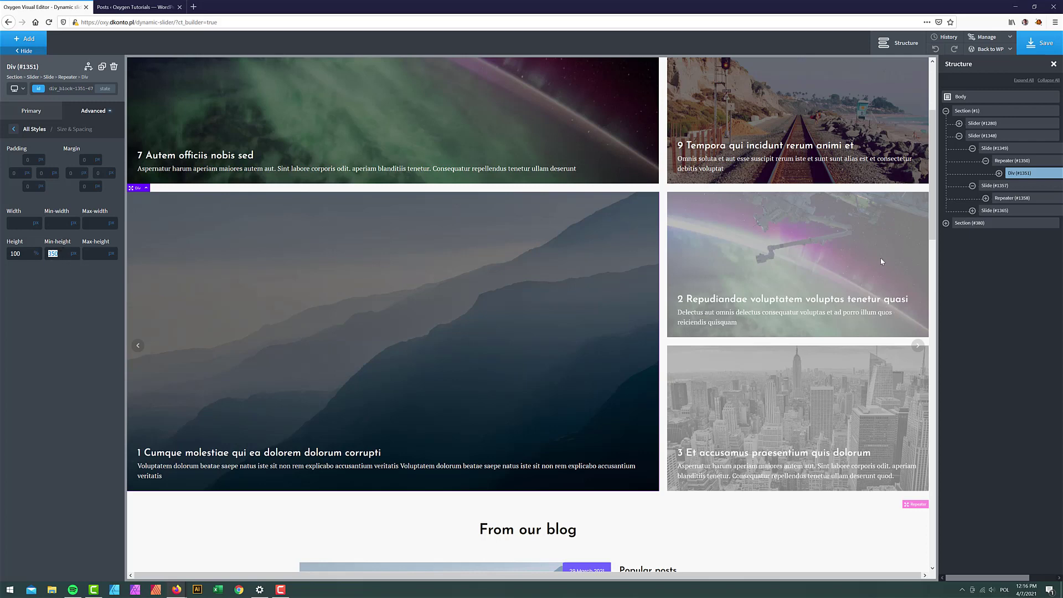
Set the minimum height of the post div in the duplicated slider's second slide to 700 px
left_click(987, 198)
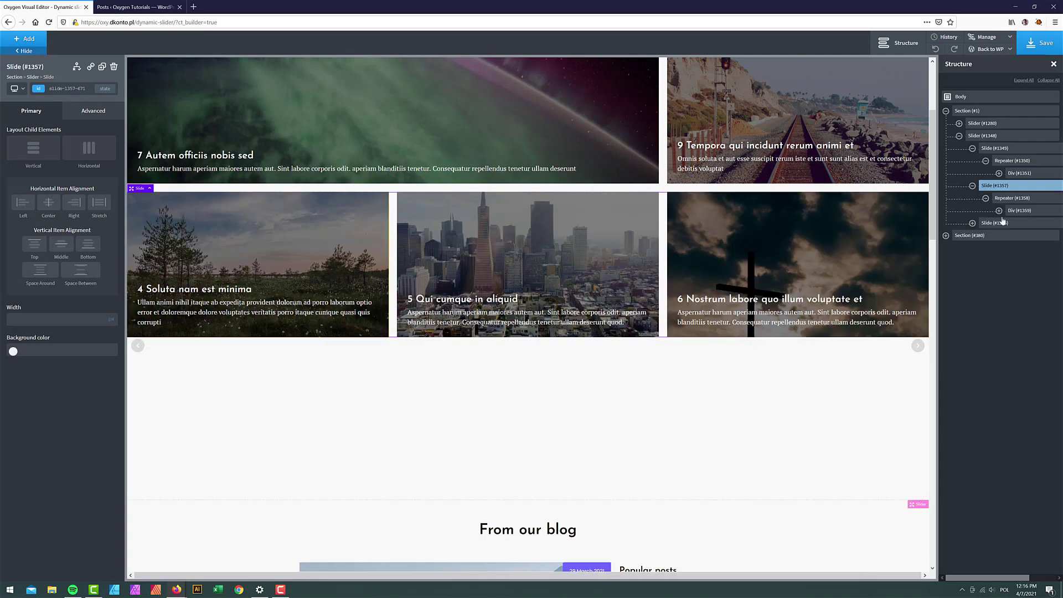
left_click(1012, 212)
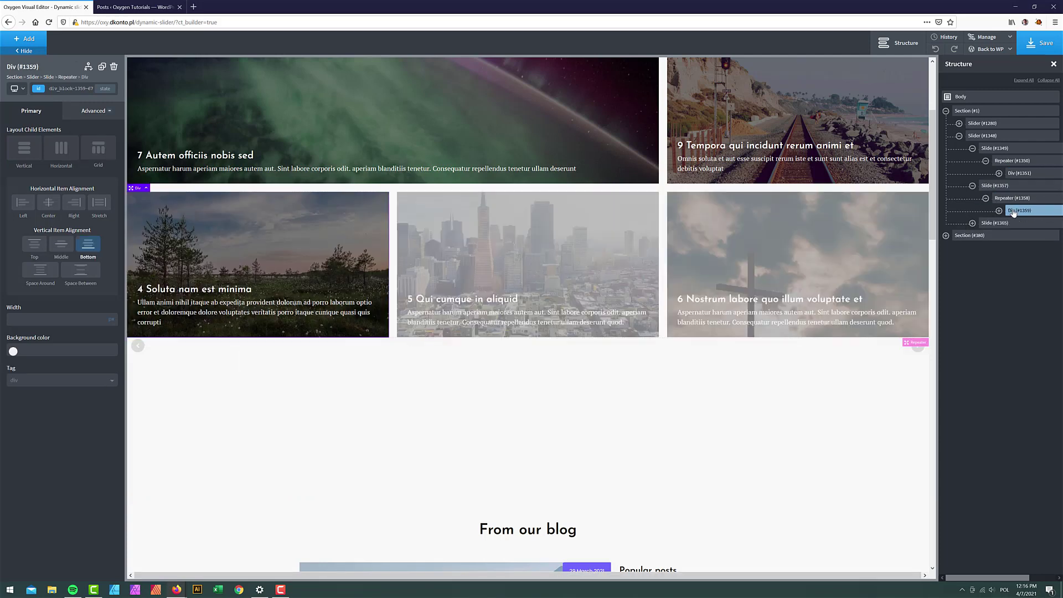
left_click(94, 111)
left_click(48, 155)
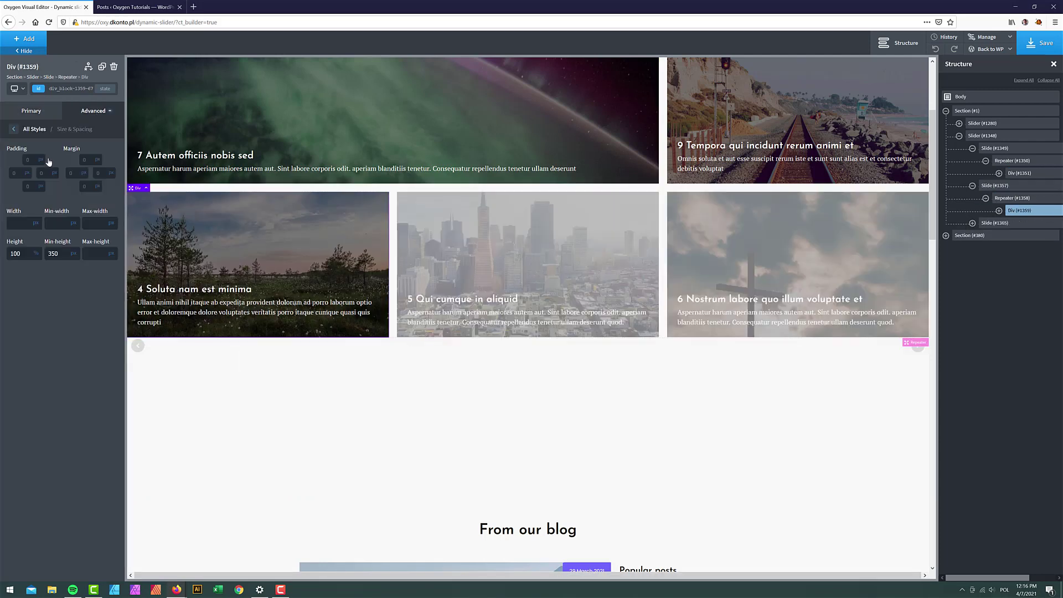
double_click(53, 254)
type("700")
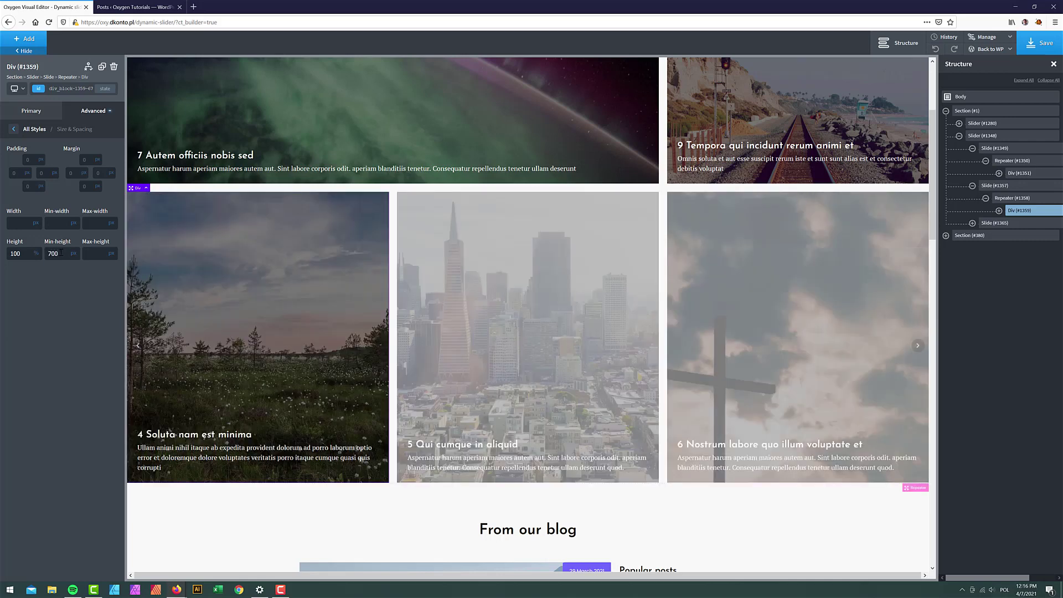
Set the first grid child's column and row span to 1 in the repeater of the duplicated slider's third slide
left_click(996, 223)
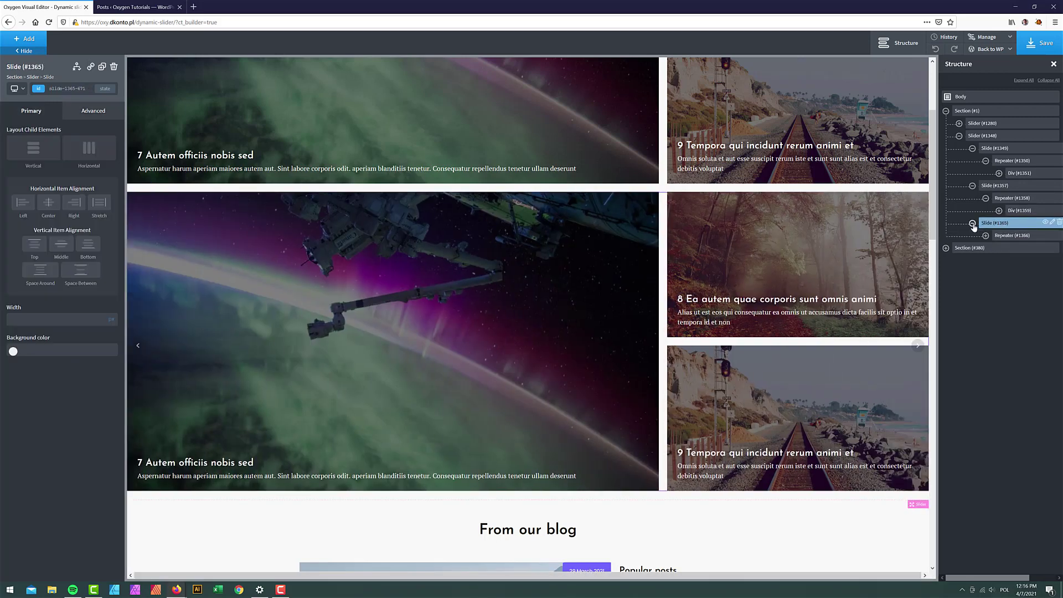
left_click(985, 235)
left_click(1029, 247)
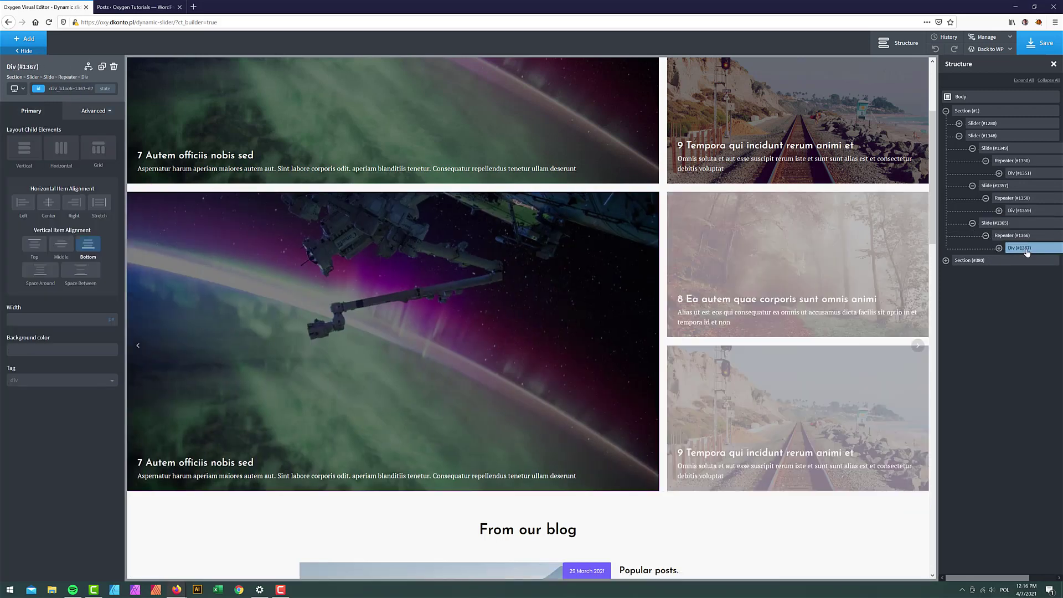
left_click(1013, 236)
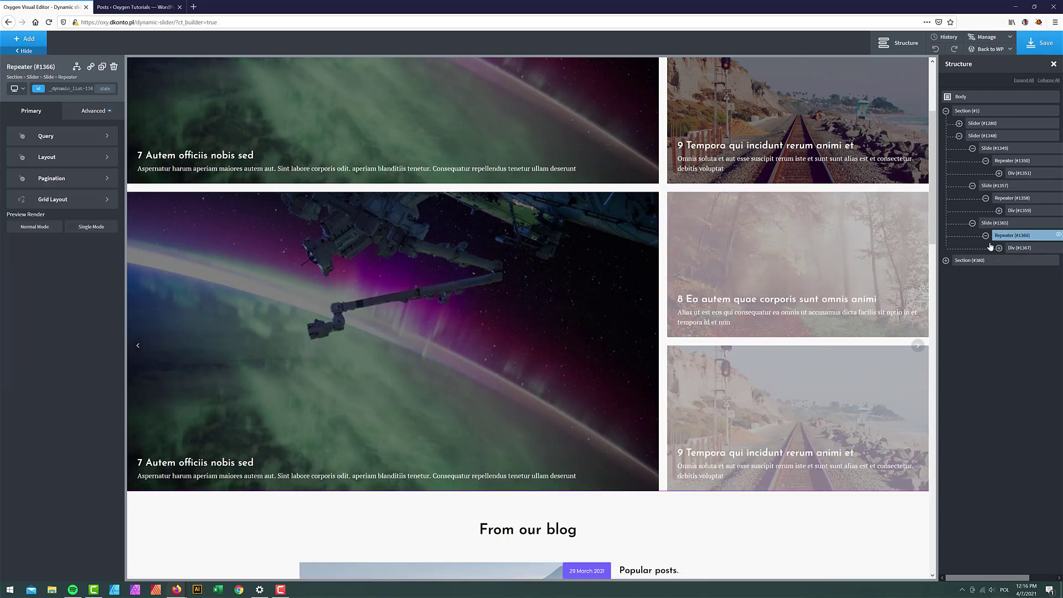
left_click(79, 208)
scroll(33, 443, "down", 2)
left_click(39, 512)
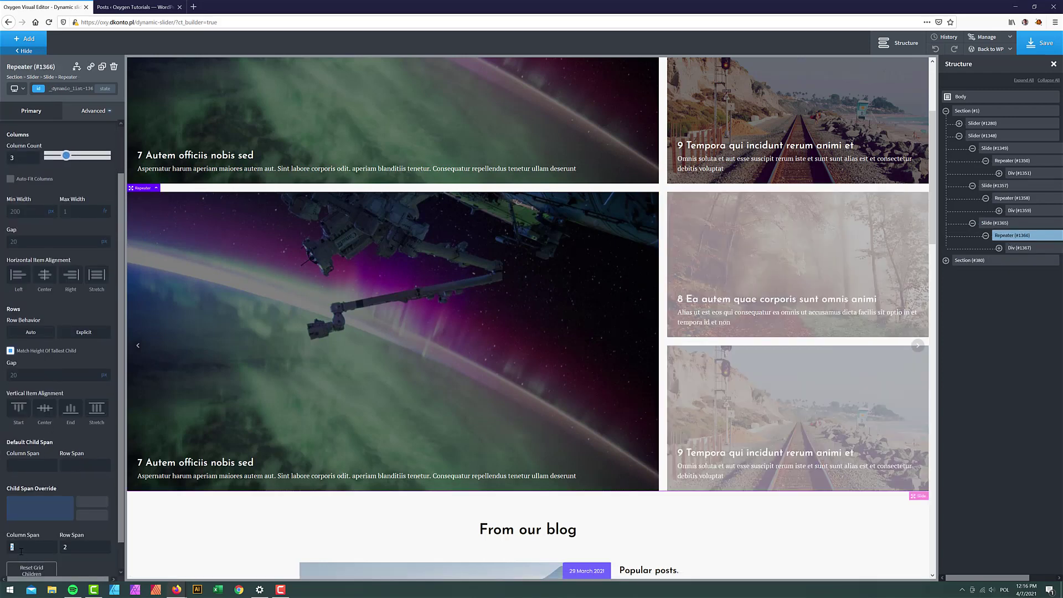
type("1")
key("Tab")
type("1")
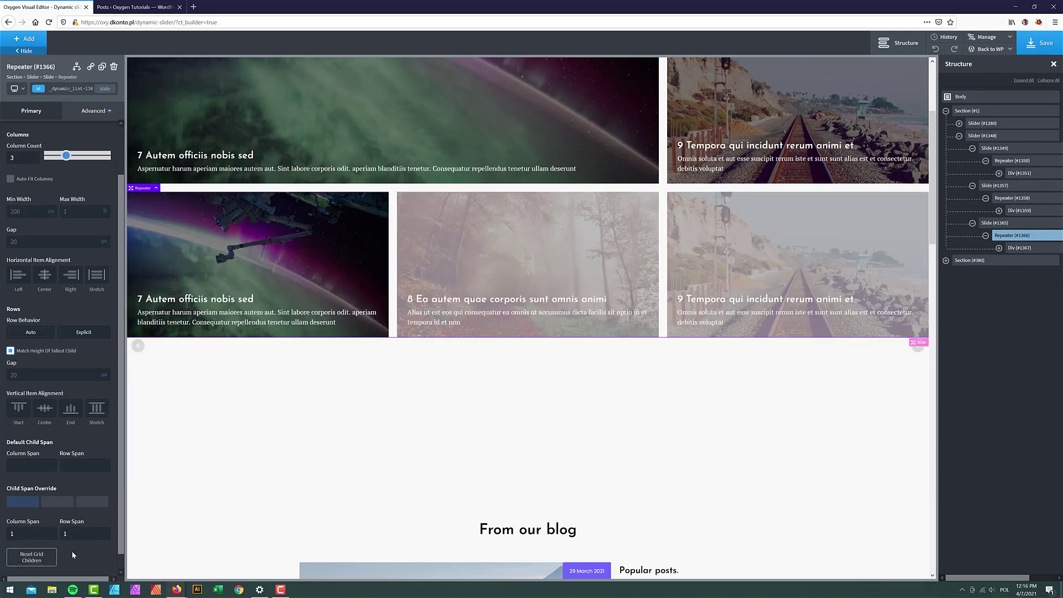
Set the minimum height of the third slide's post div to 700 px and save the page
left_click(1019, 247)
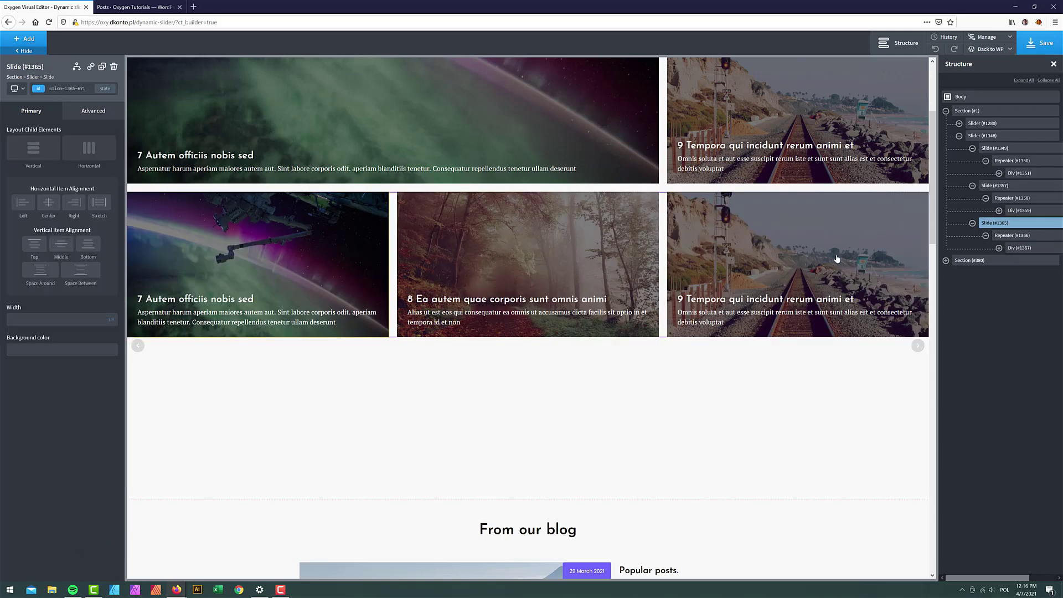
left_click(92, 111)
left_click(66, 159)
double_click(61, 252)
type("700")
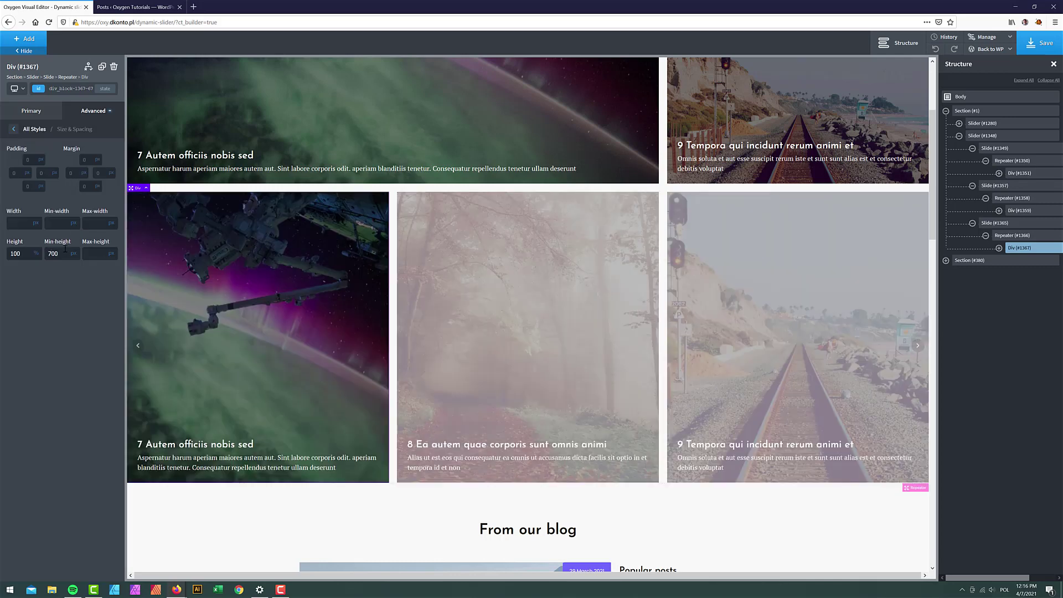
left_click(1039, 47)
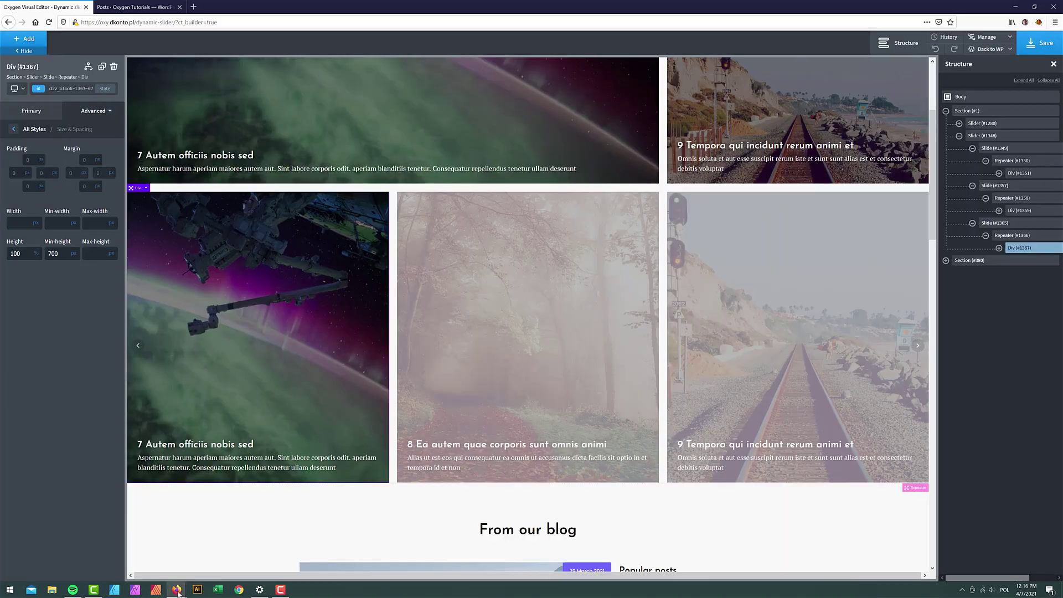
Reload the live Dynamic slider page, advance the duplicated slider through its second and third slides, and return to the builder
mouse_move(176, 589)
left_click(190, 570)
left_click(49, 22)
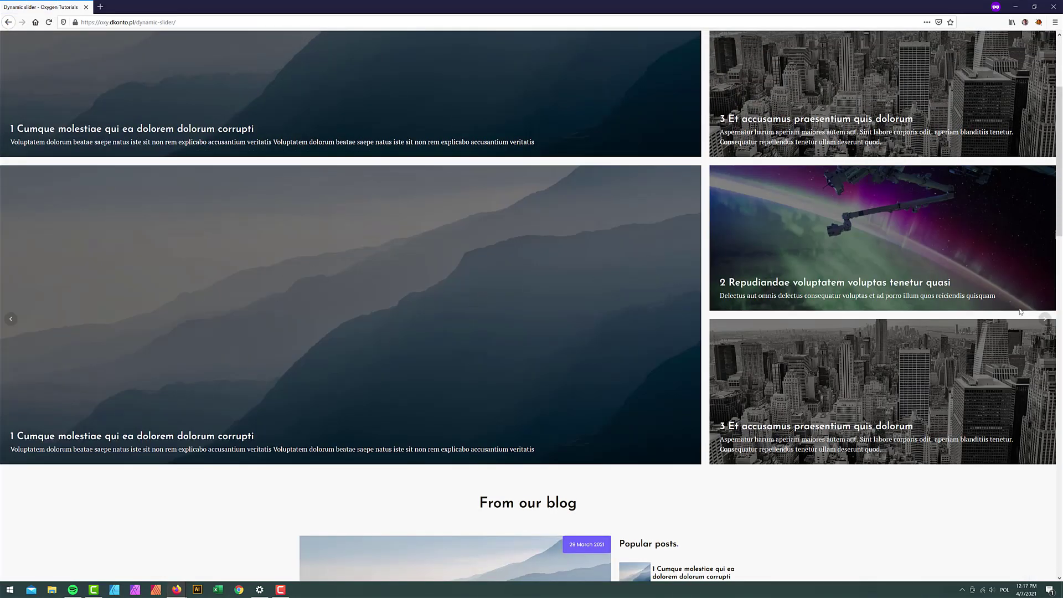
left_click(1045, 320)
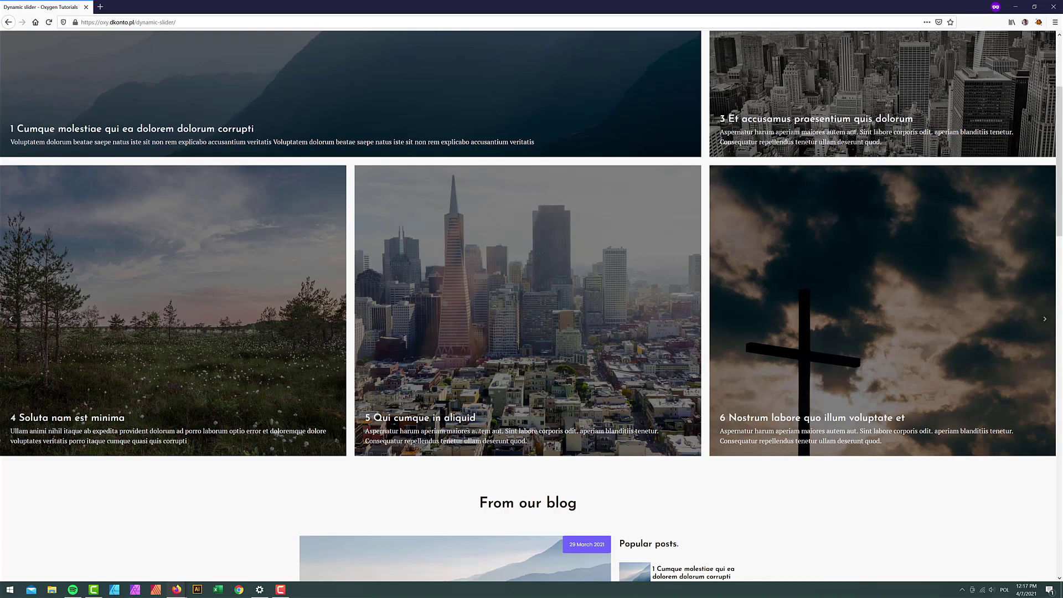
left_click(1044, 320)
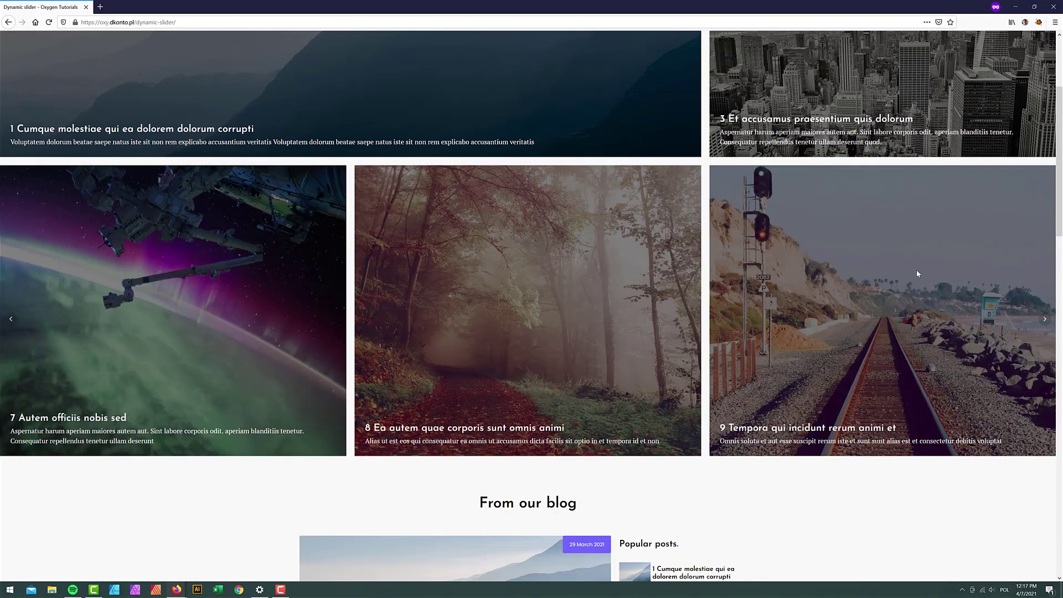
left_click(1020, 10)
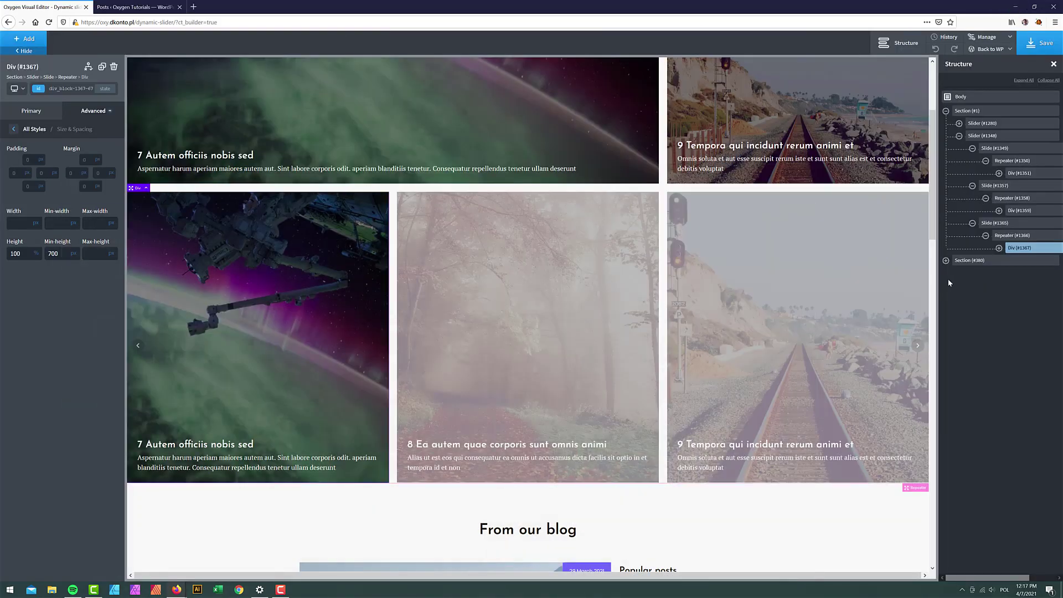
At the tablet breakpoint, lay out the child elements of the duplicated slider's first slide repeater vertically
left_click(1011, 160)
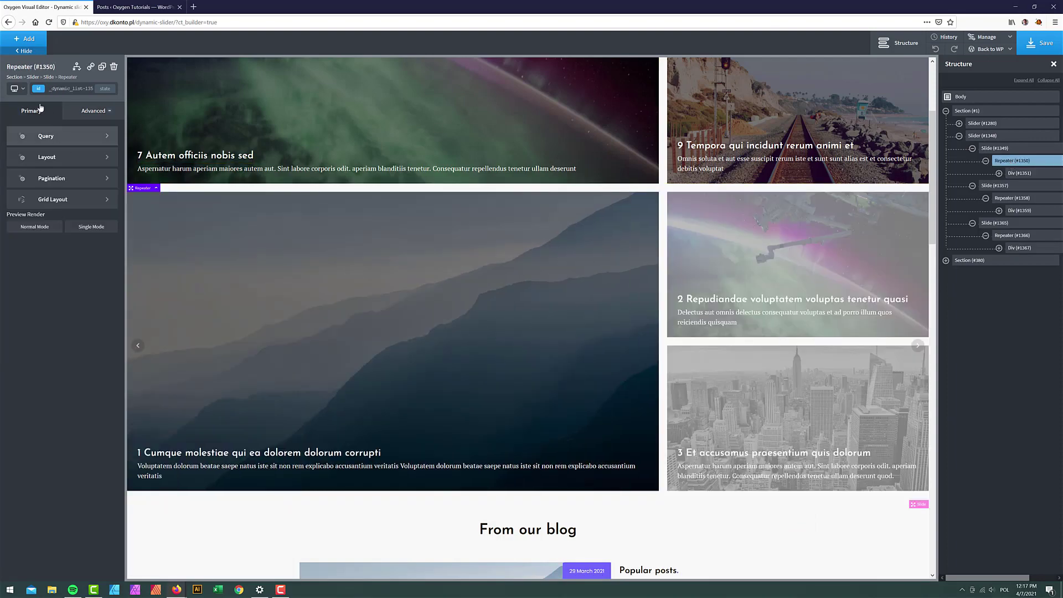
left_click(16, 89)
left_click(33, 138)
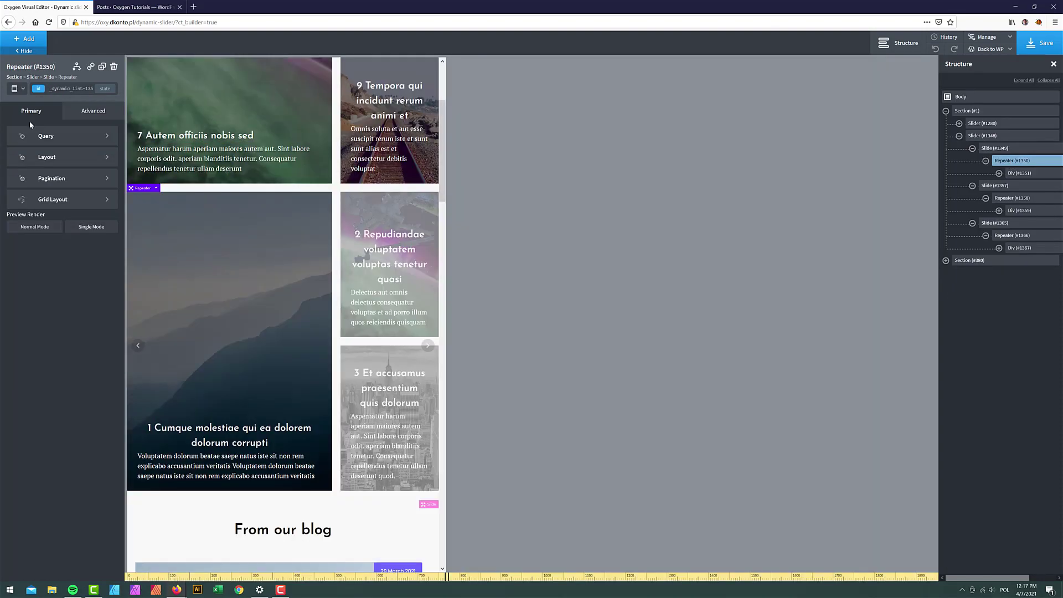
left_click(62, 149)
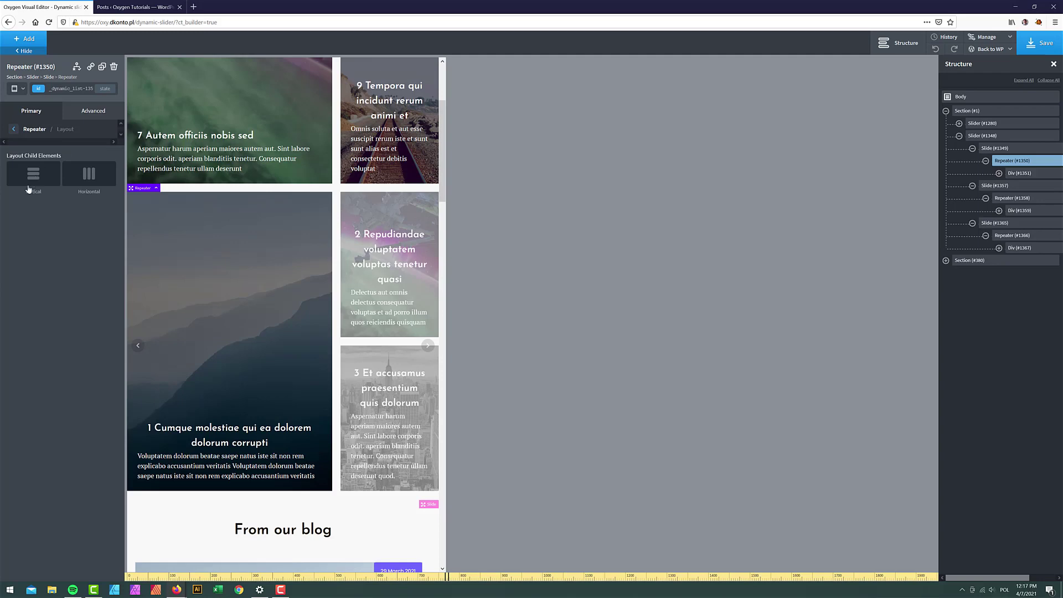
left_click(43, 180)
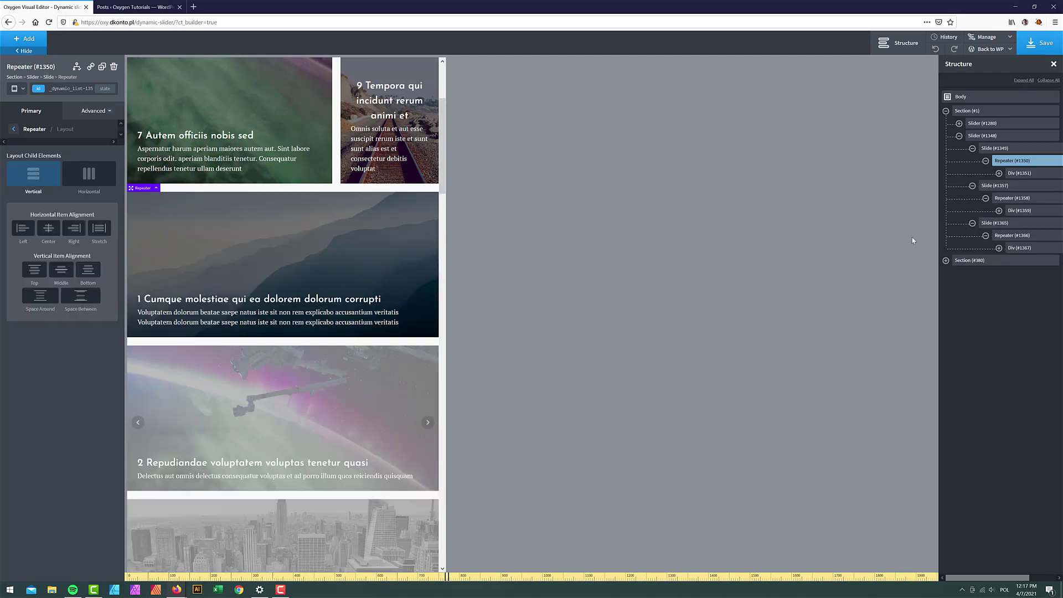
At the tablet breakpoint, lay out the child elements of the repeaters in the duplicated slider's second and third slides vertically
left_click(1012, 198)
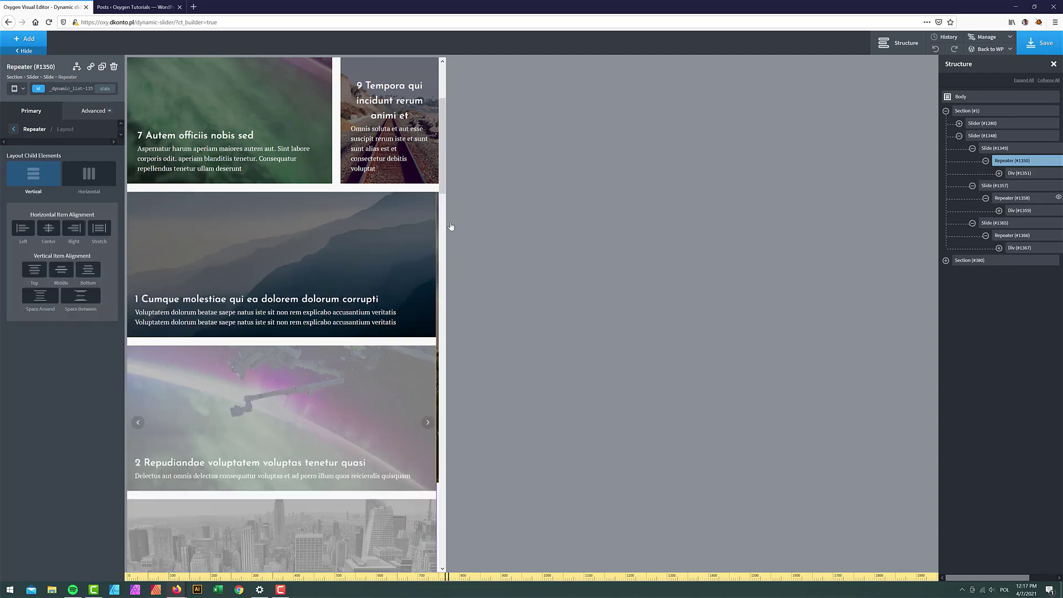
left_click(59, 158)
left_click(31, 180)
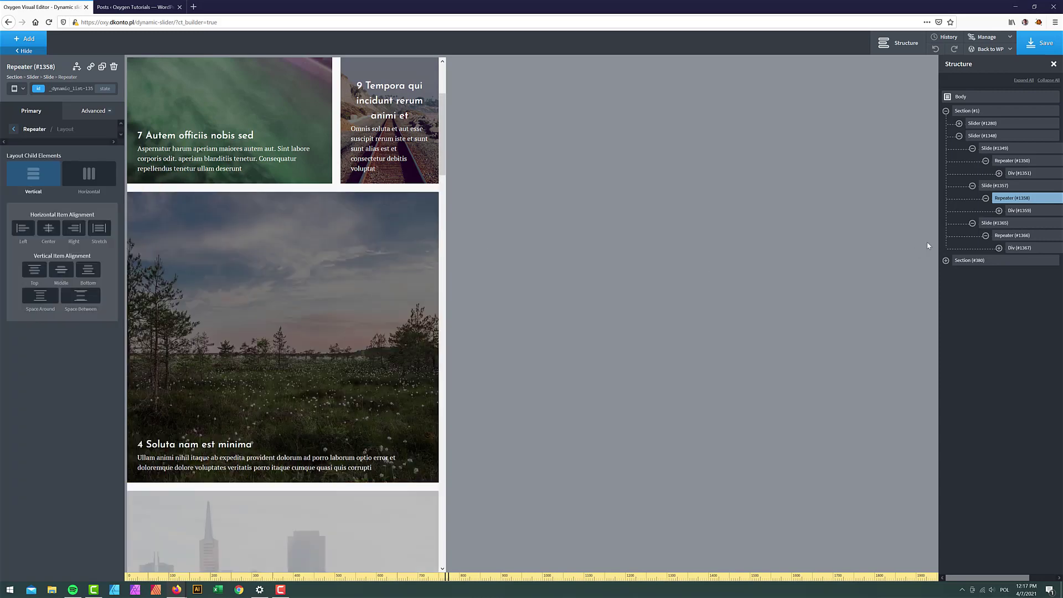
left_click(313, 179)
left_click(41, 159)
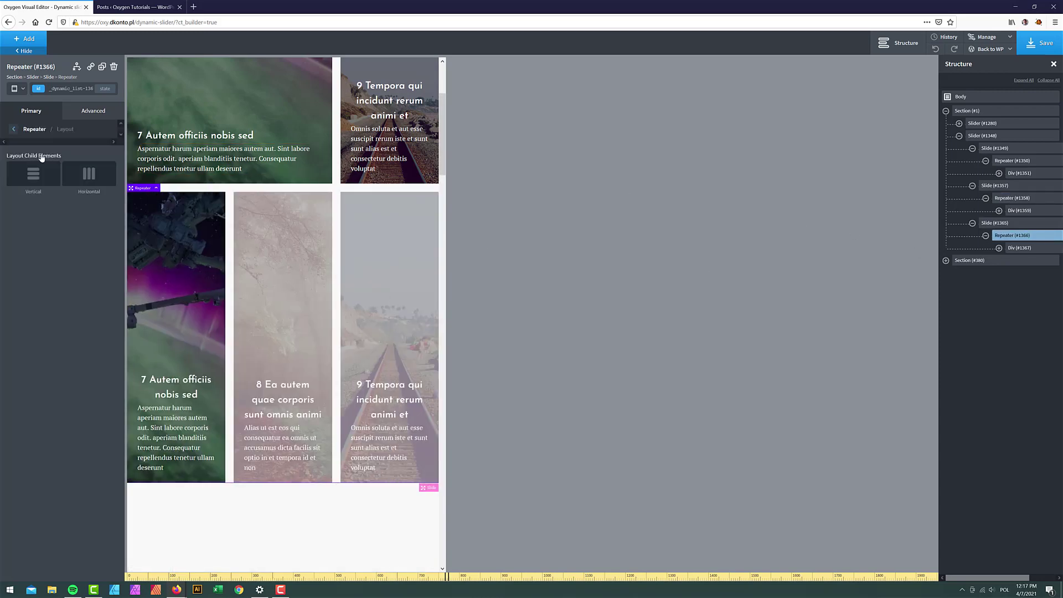
left_click(30, 173)
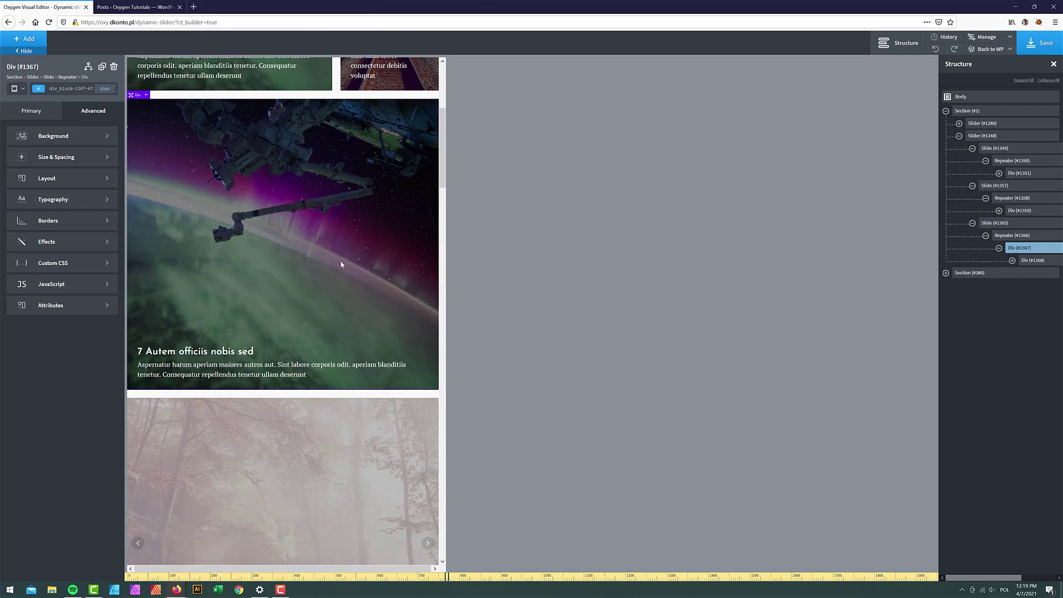
Set the tablet minimum height of the third slide's post div to 350 px and save the page
scroll(356, 290, "down", 3)
scroll(311, 299, "up", 1)
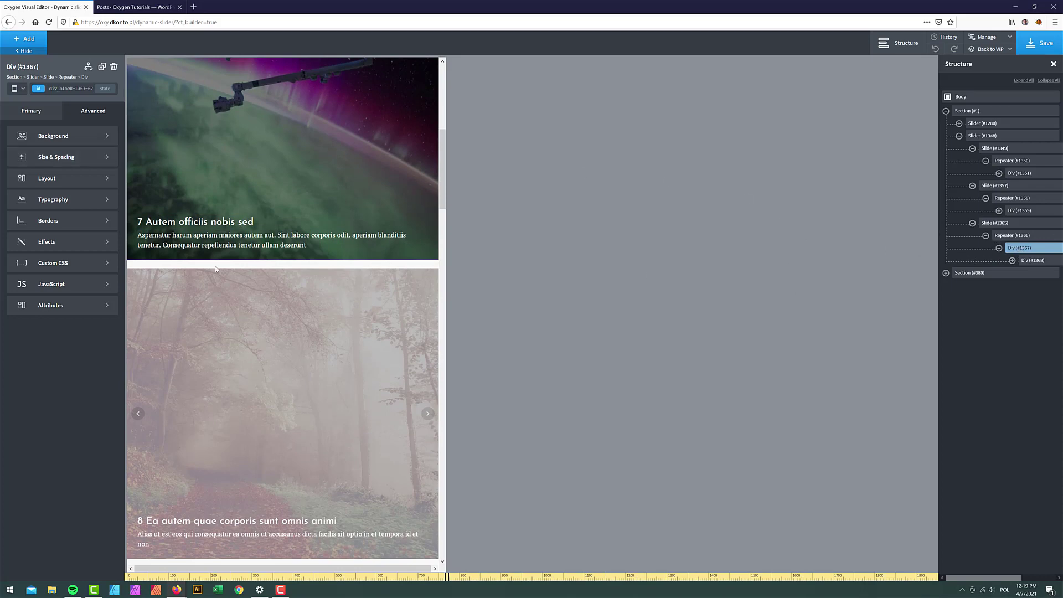
left_click(56, 157)
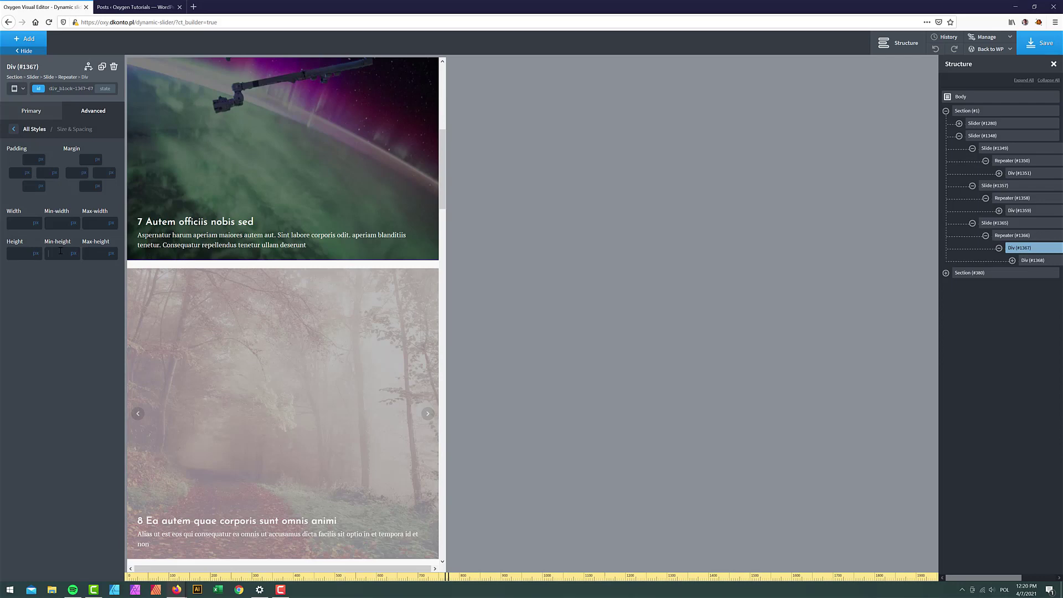
type("350")
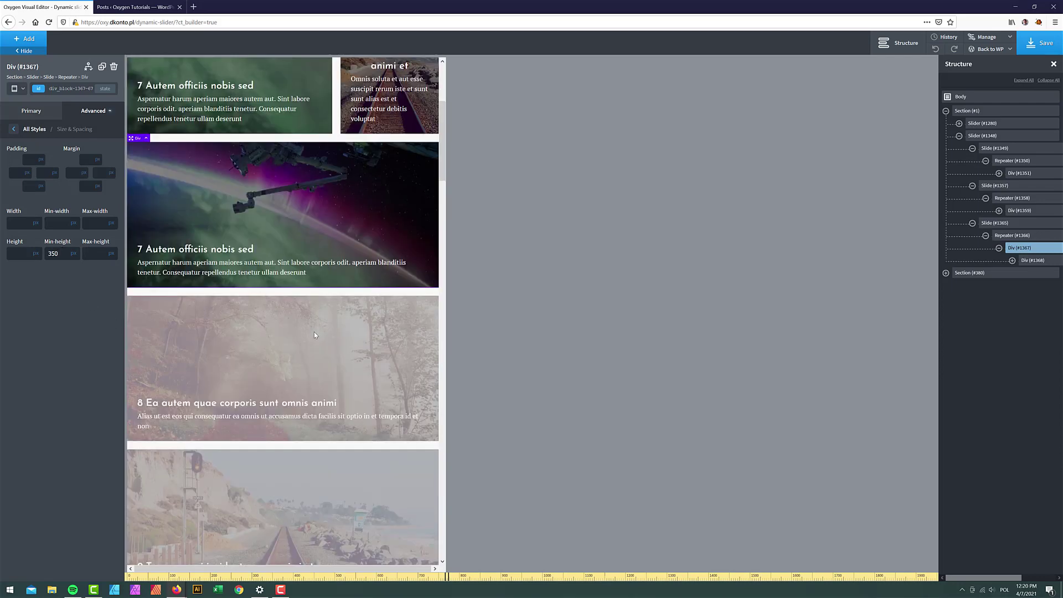
left_click(1035, 47)
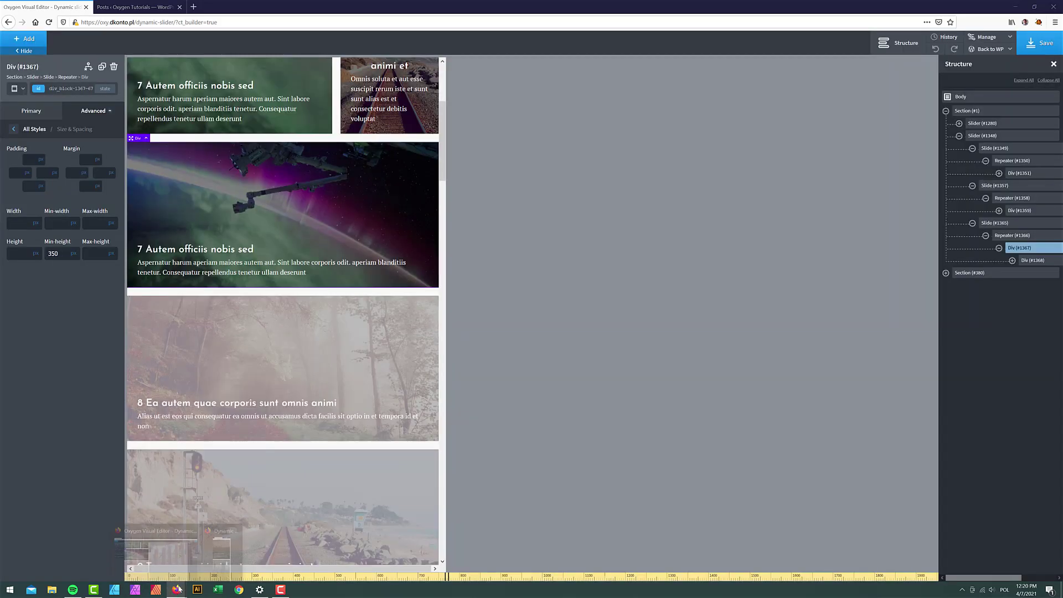
Reload the live Dynamic slider page in the narrow browser window, check the stacked posts in the slider, and return to the builder
mouse_move(176, 589)
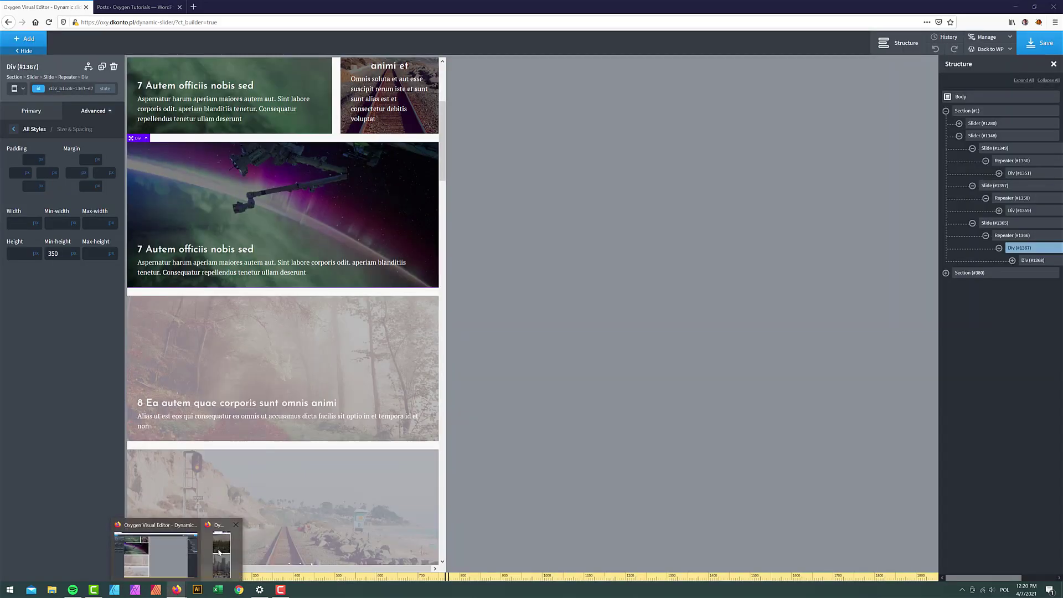
left_click(252, 529)
left_click(238, 22)
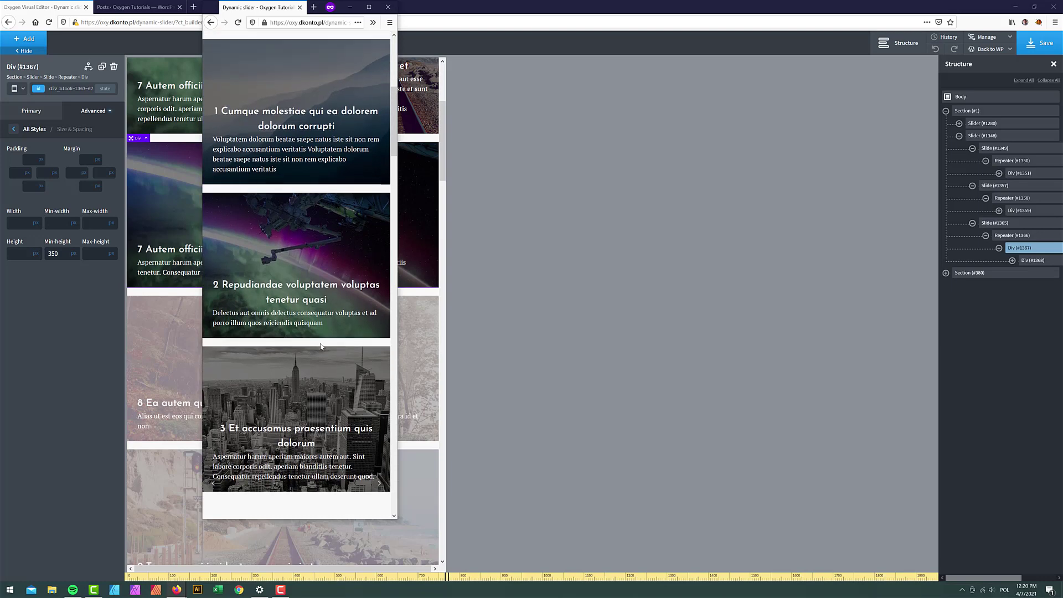
scroll(326, 280, "down", 2)
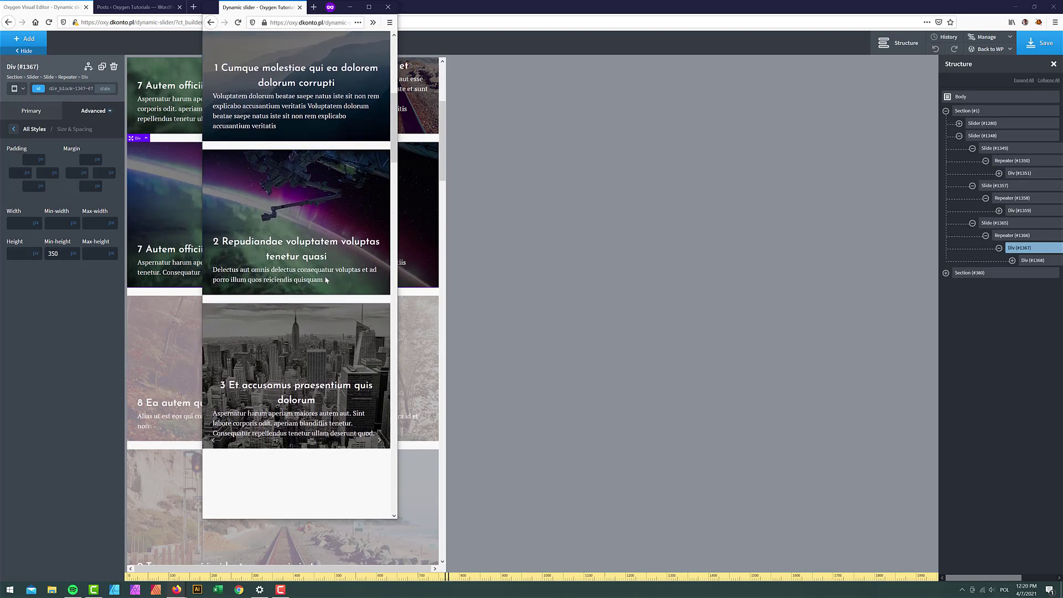
scroll(325, 280, "down", 5)
scroll(324, 276, "up", 8)
left_click(715, 334)
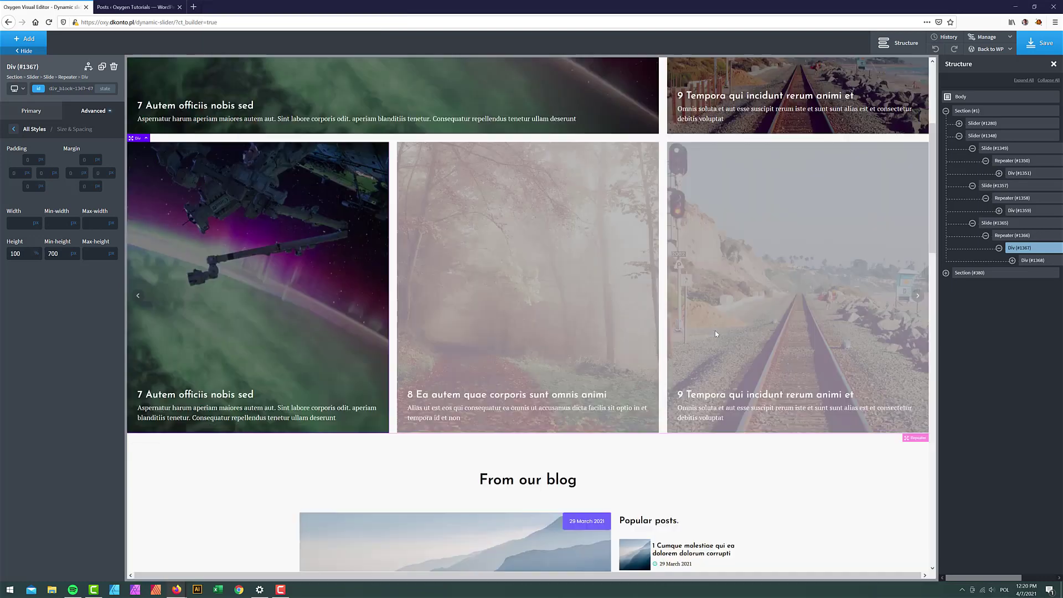